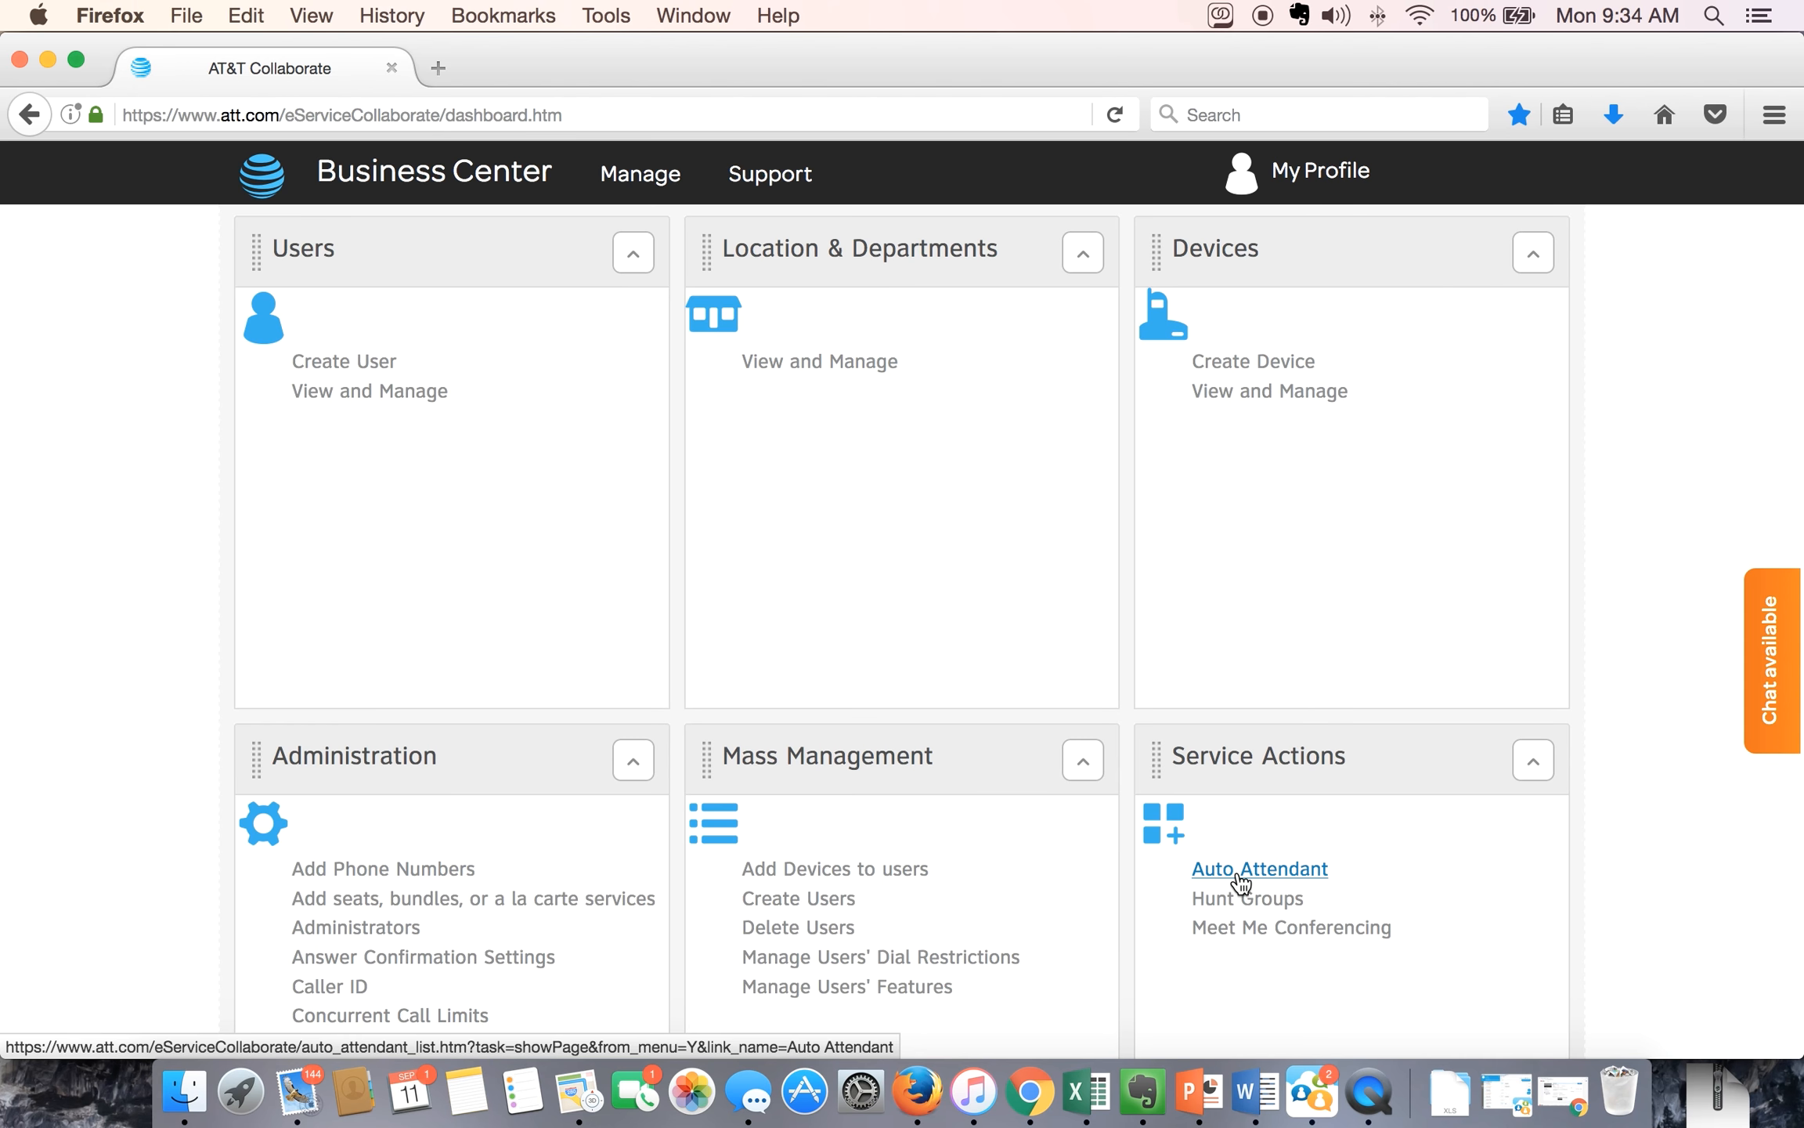
Step: Start a new auto attendant named "Demo AA" and assign it the first available phone number
click(1240, 881)
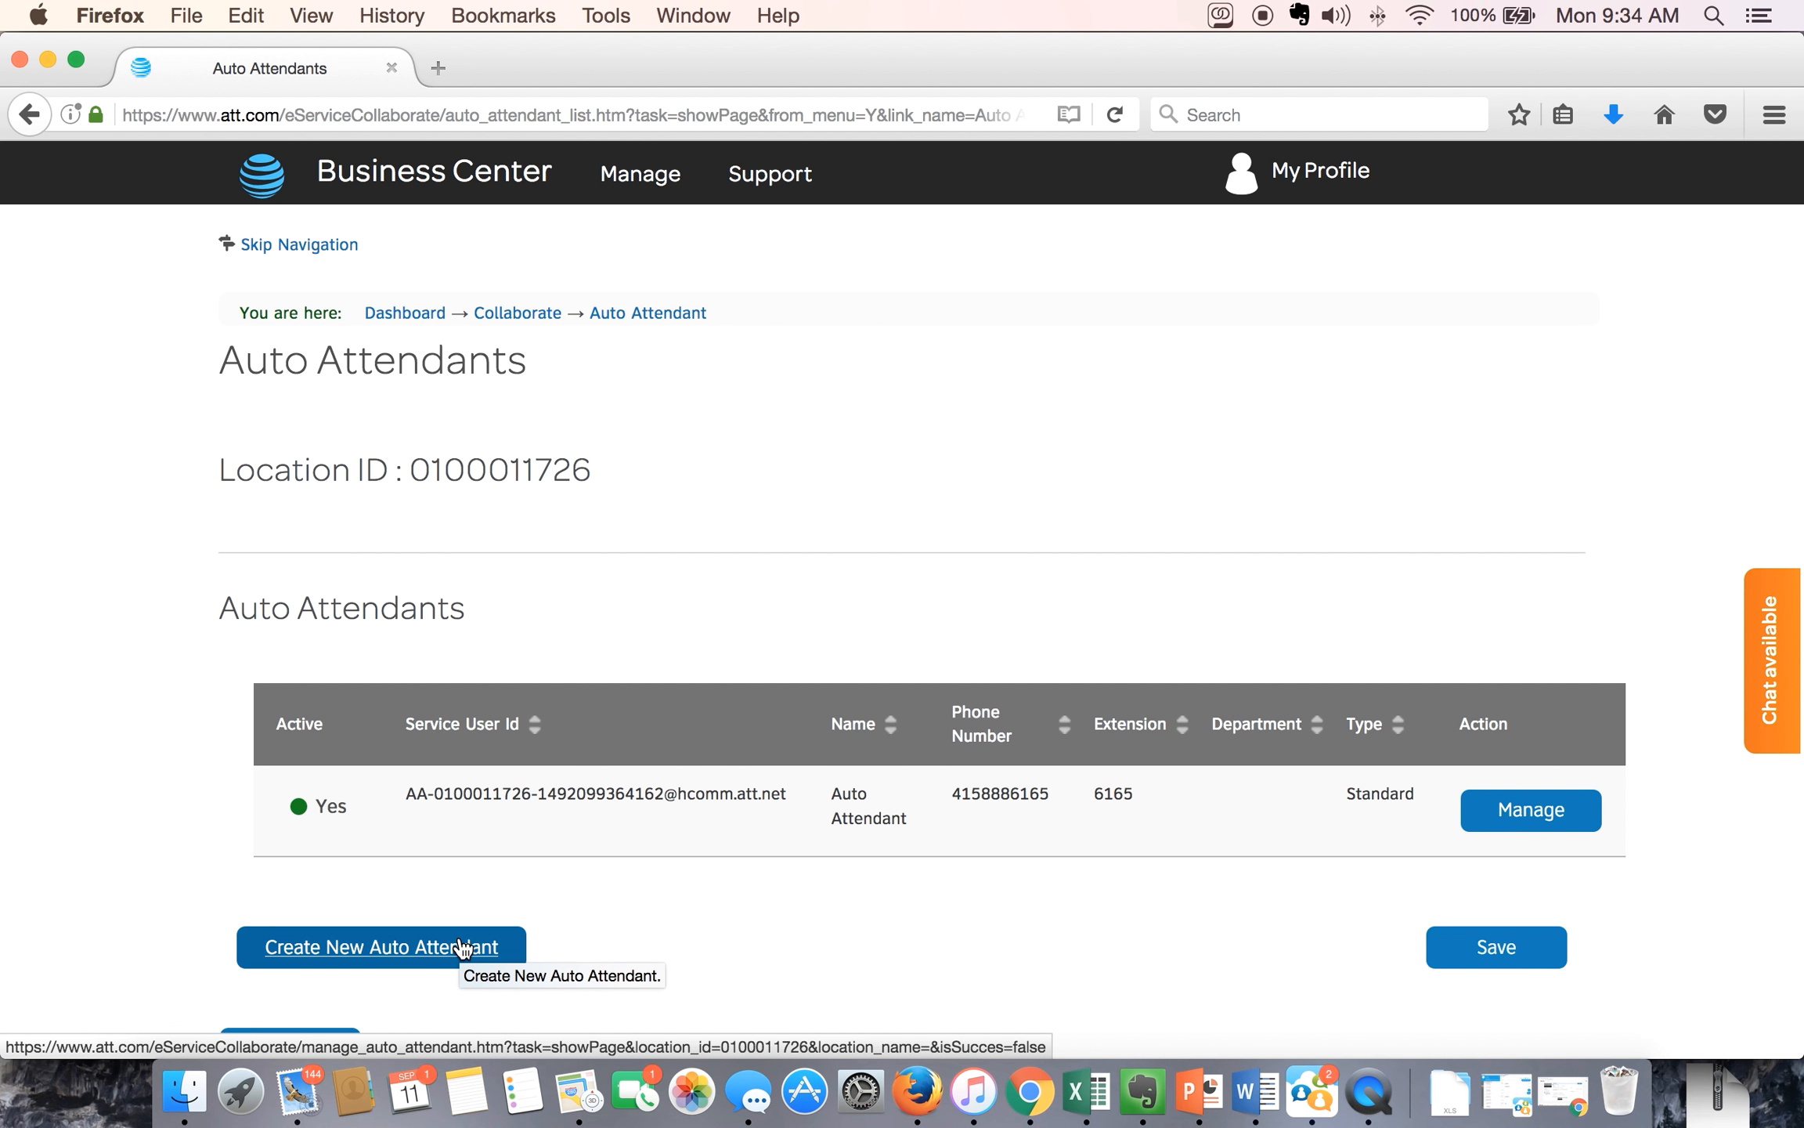
click(438, 949)
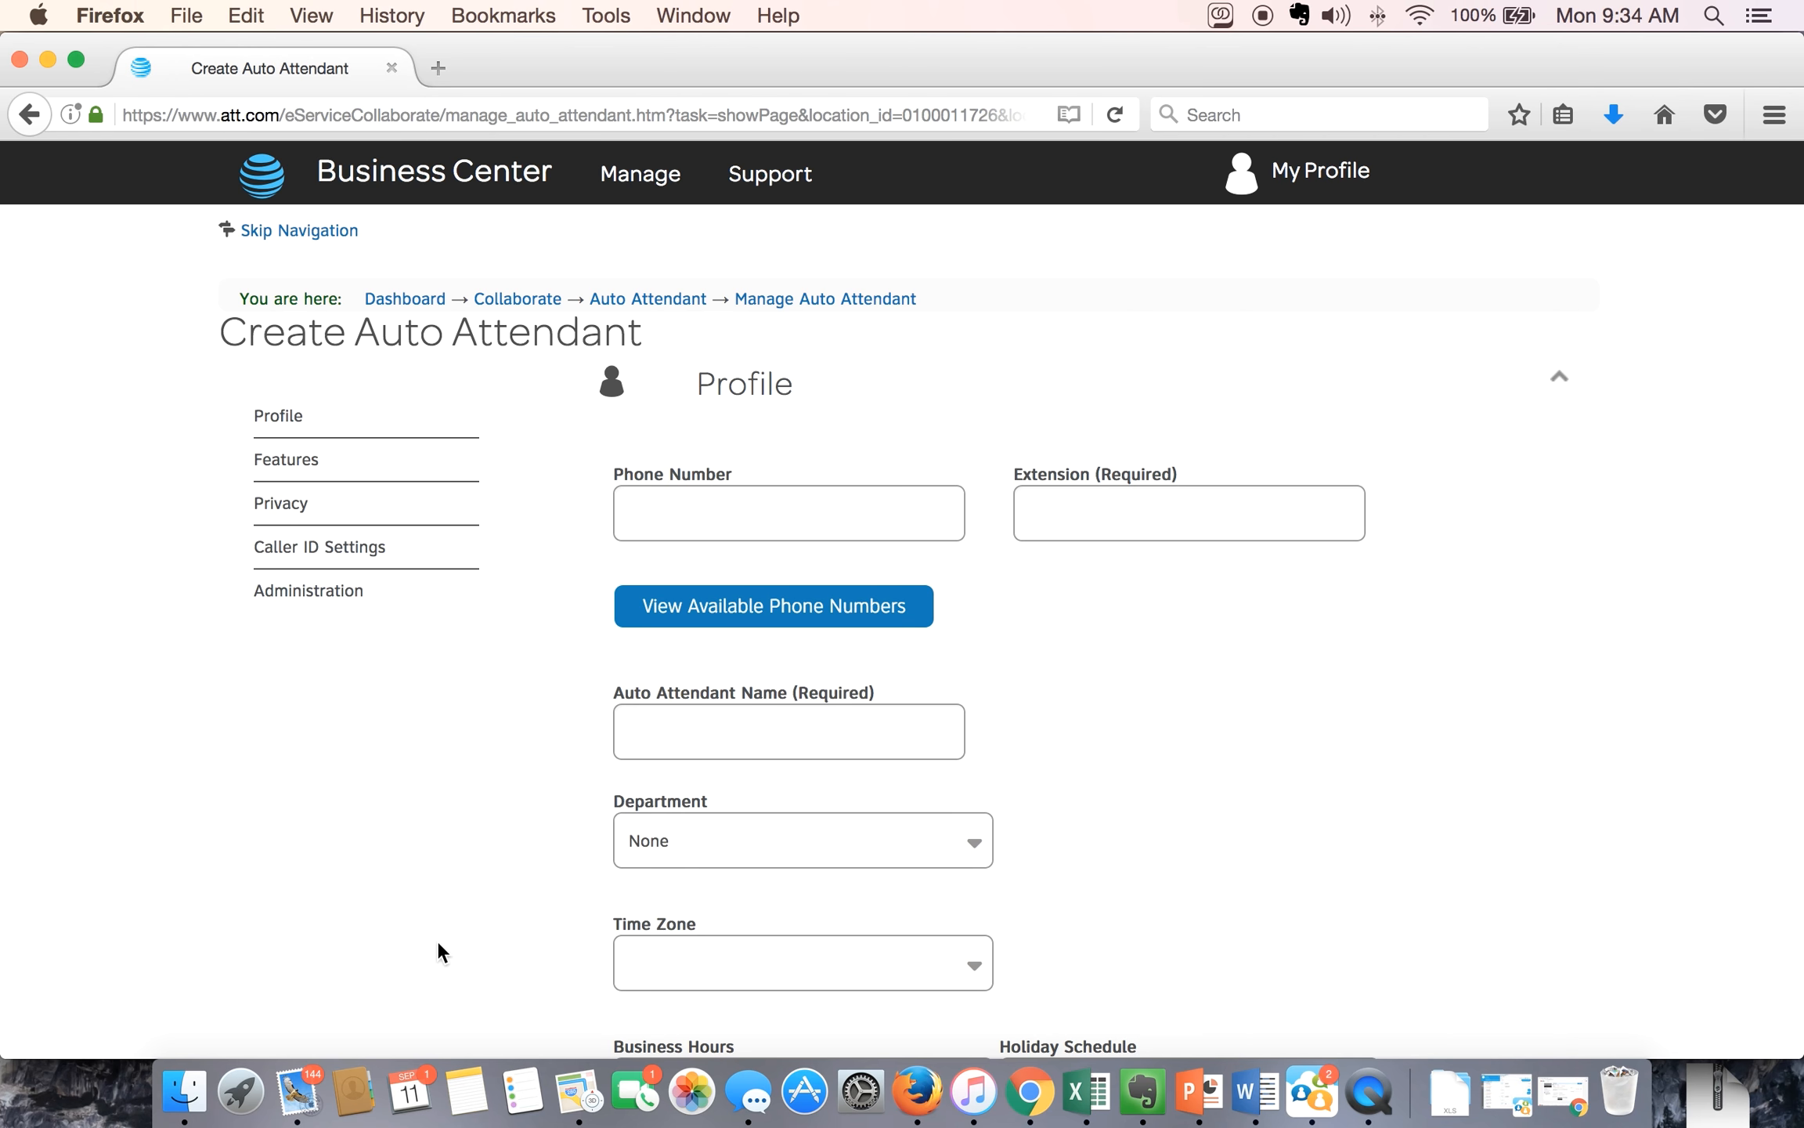
click(785, 509)
click(766, 593)
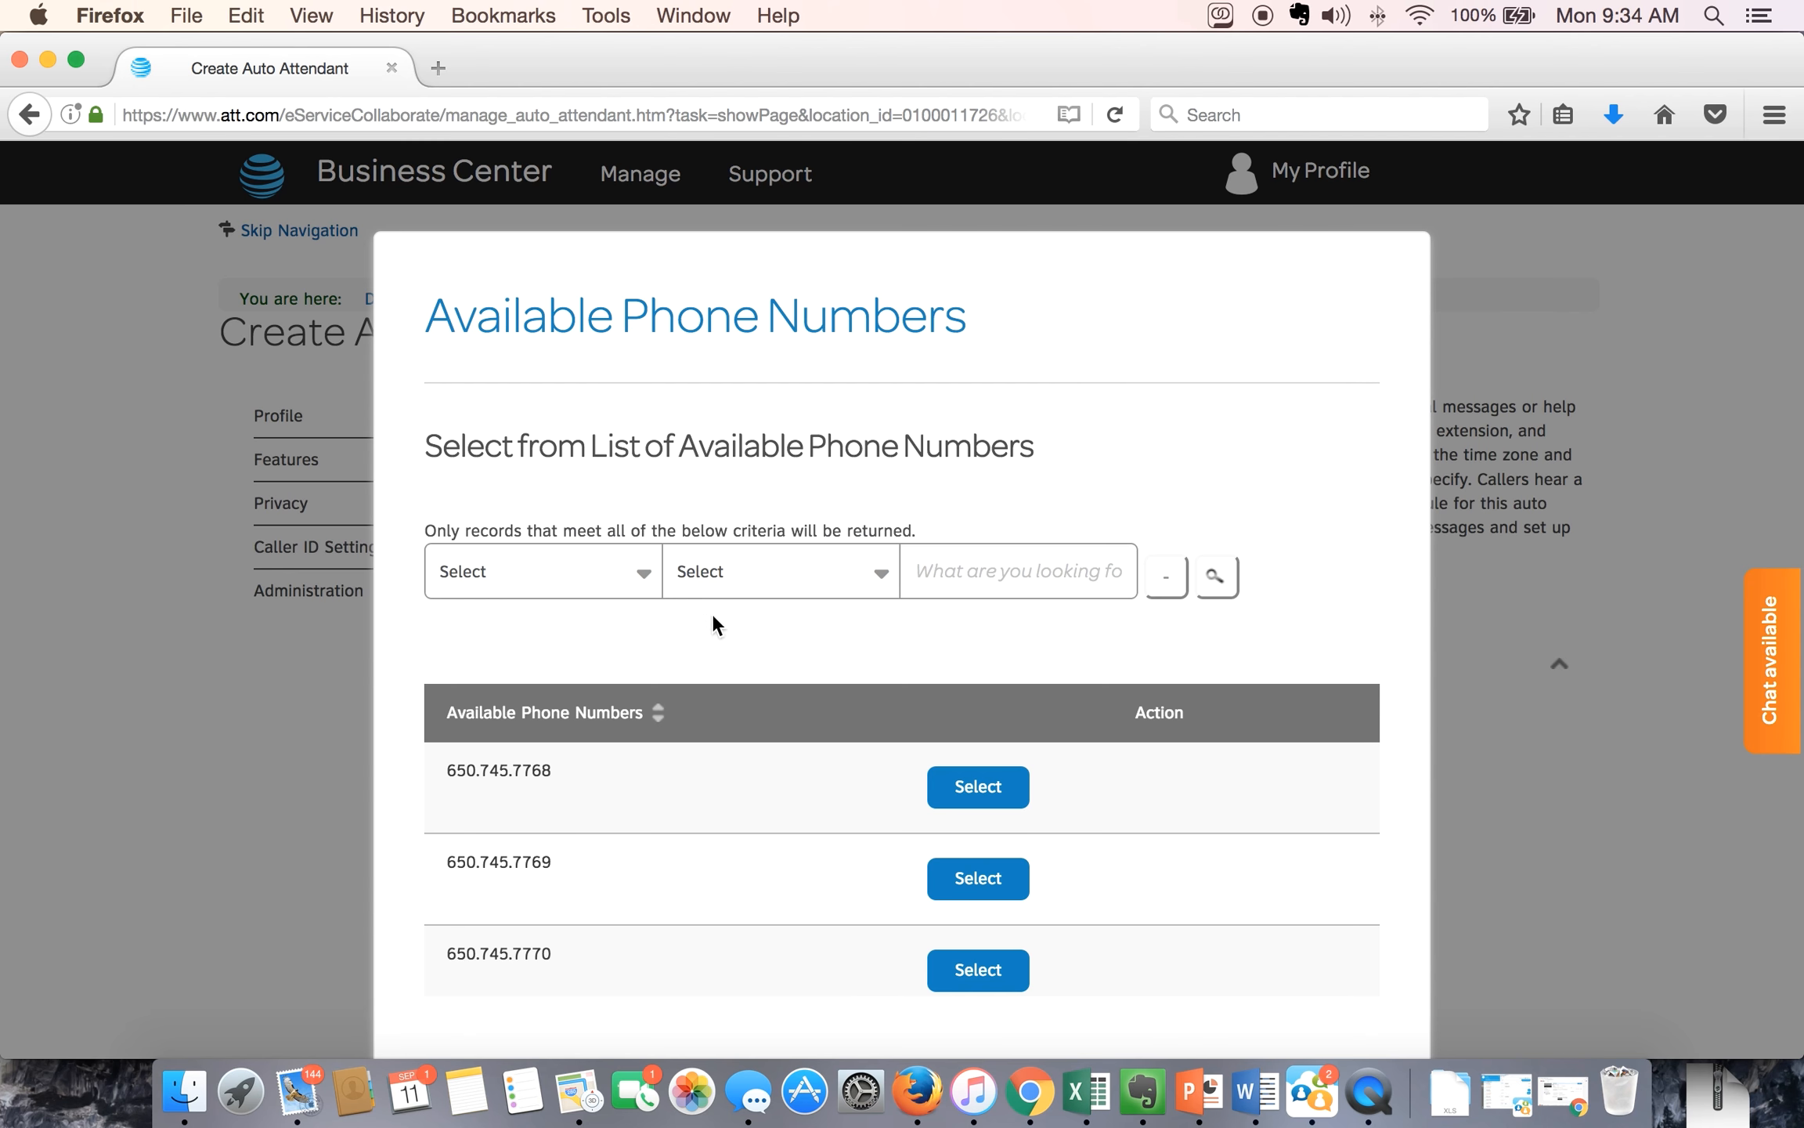
click(972, 777)
scroll(971, 772, down, 8)
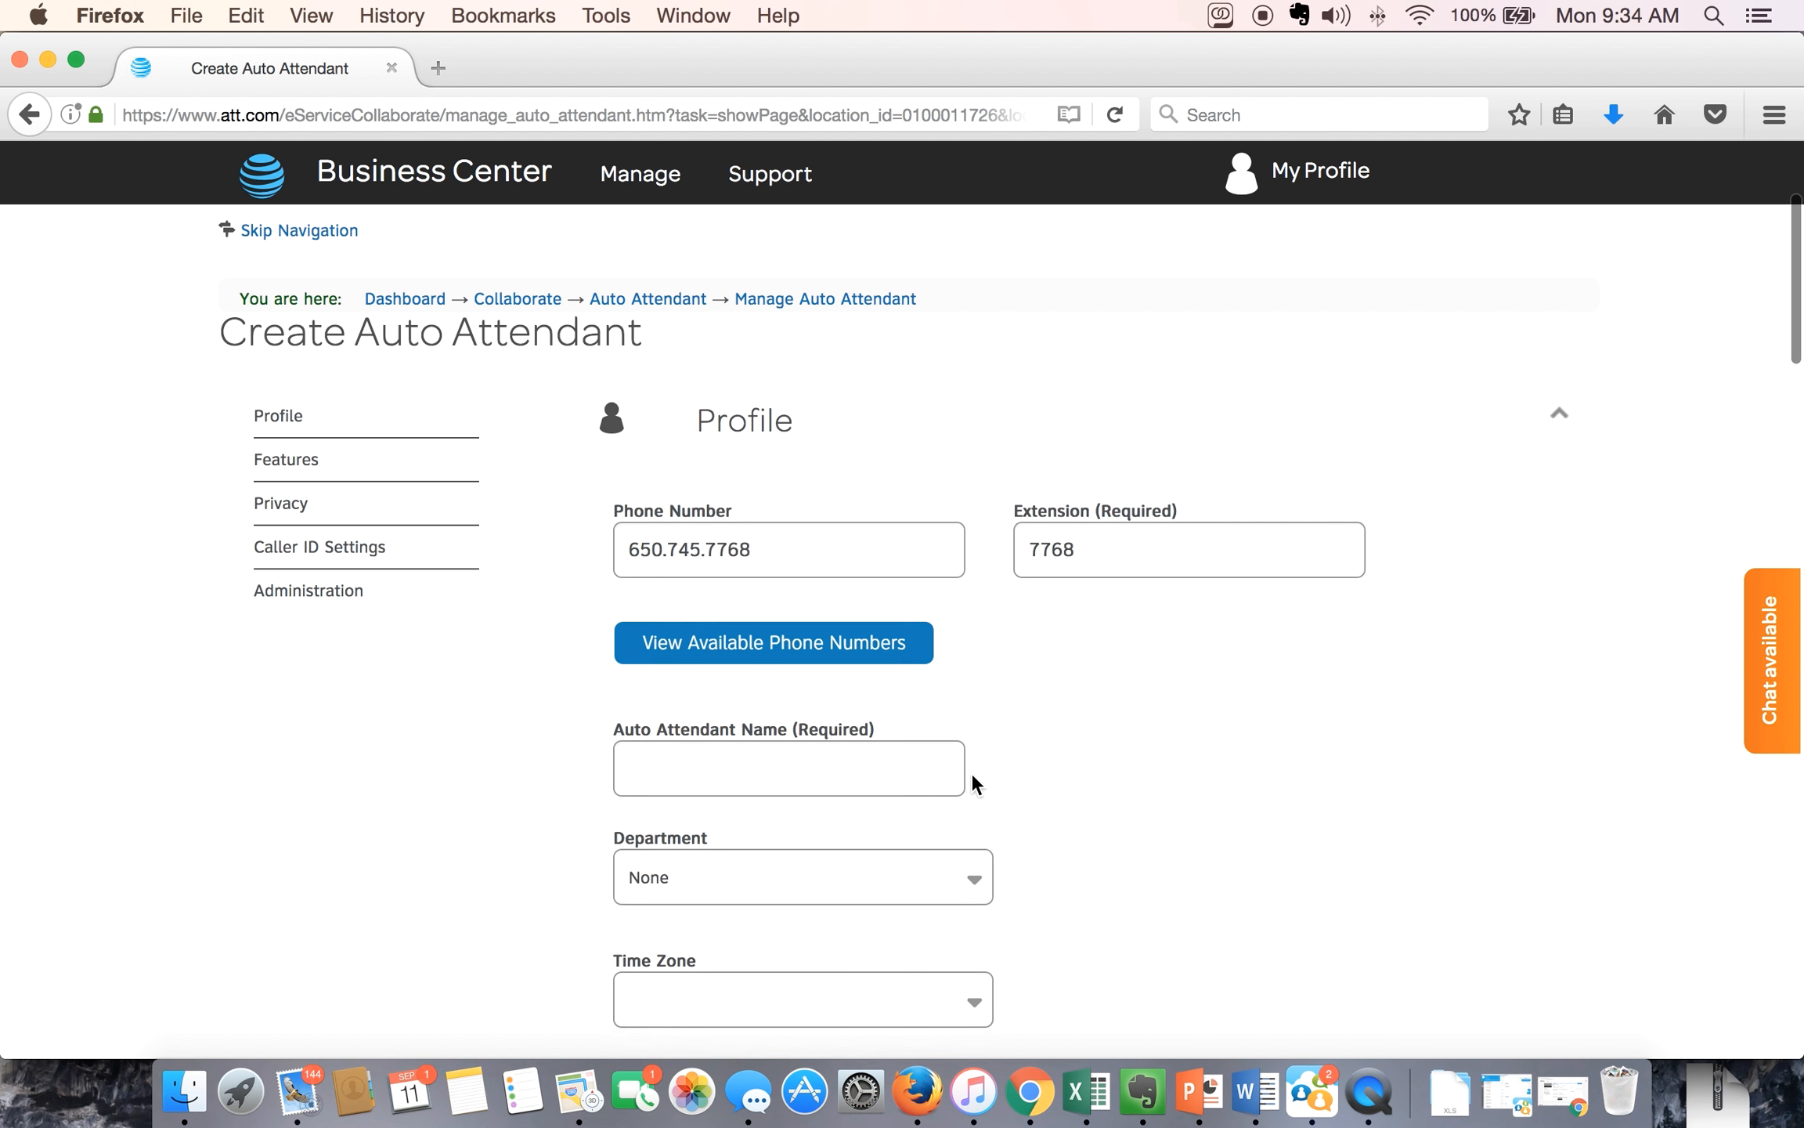
click(902, 723)
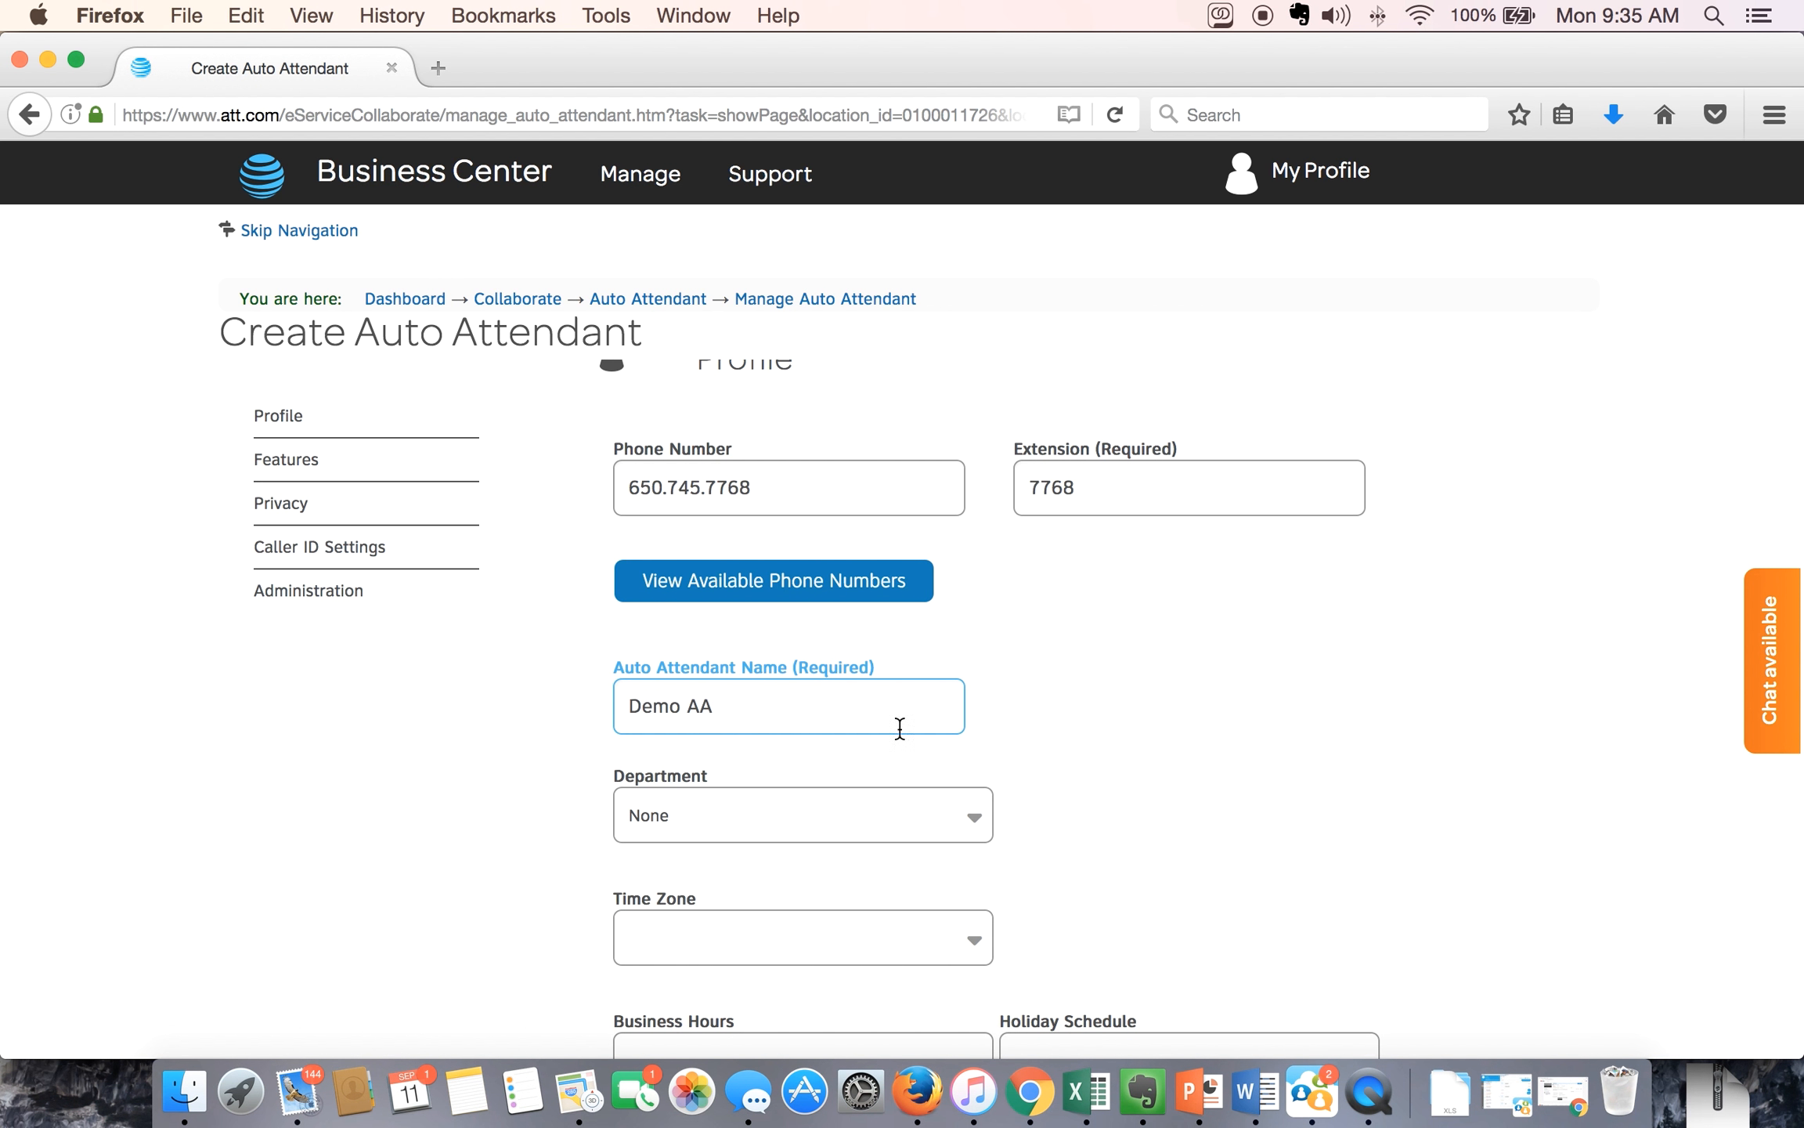
Step: Set the time zone to (GMT-07:00) (US) Pacific Time and the business hours to all day/every day
scroll(978, 851, down, 4)
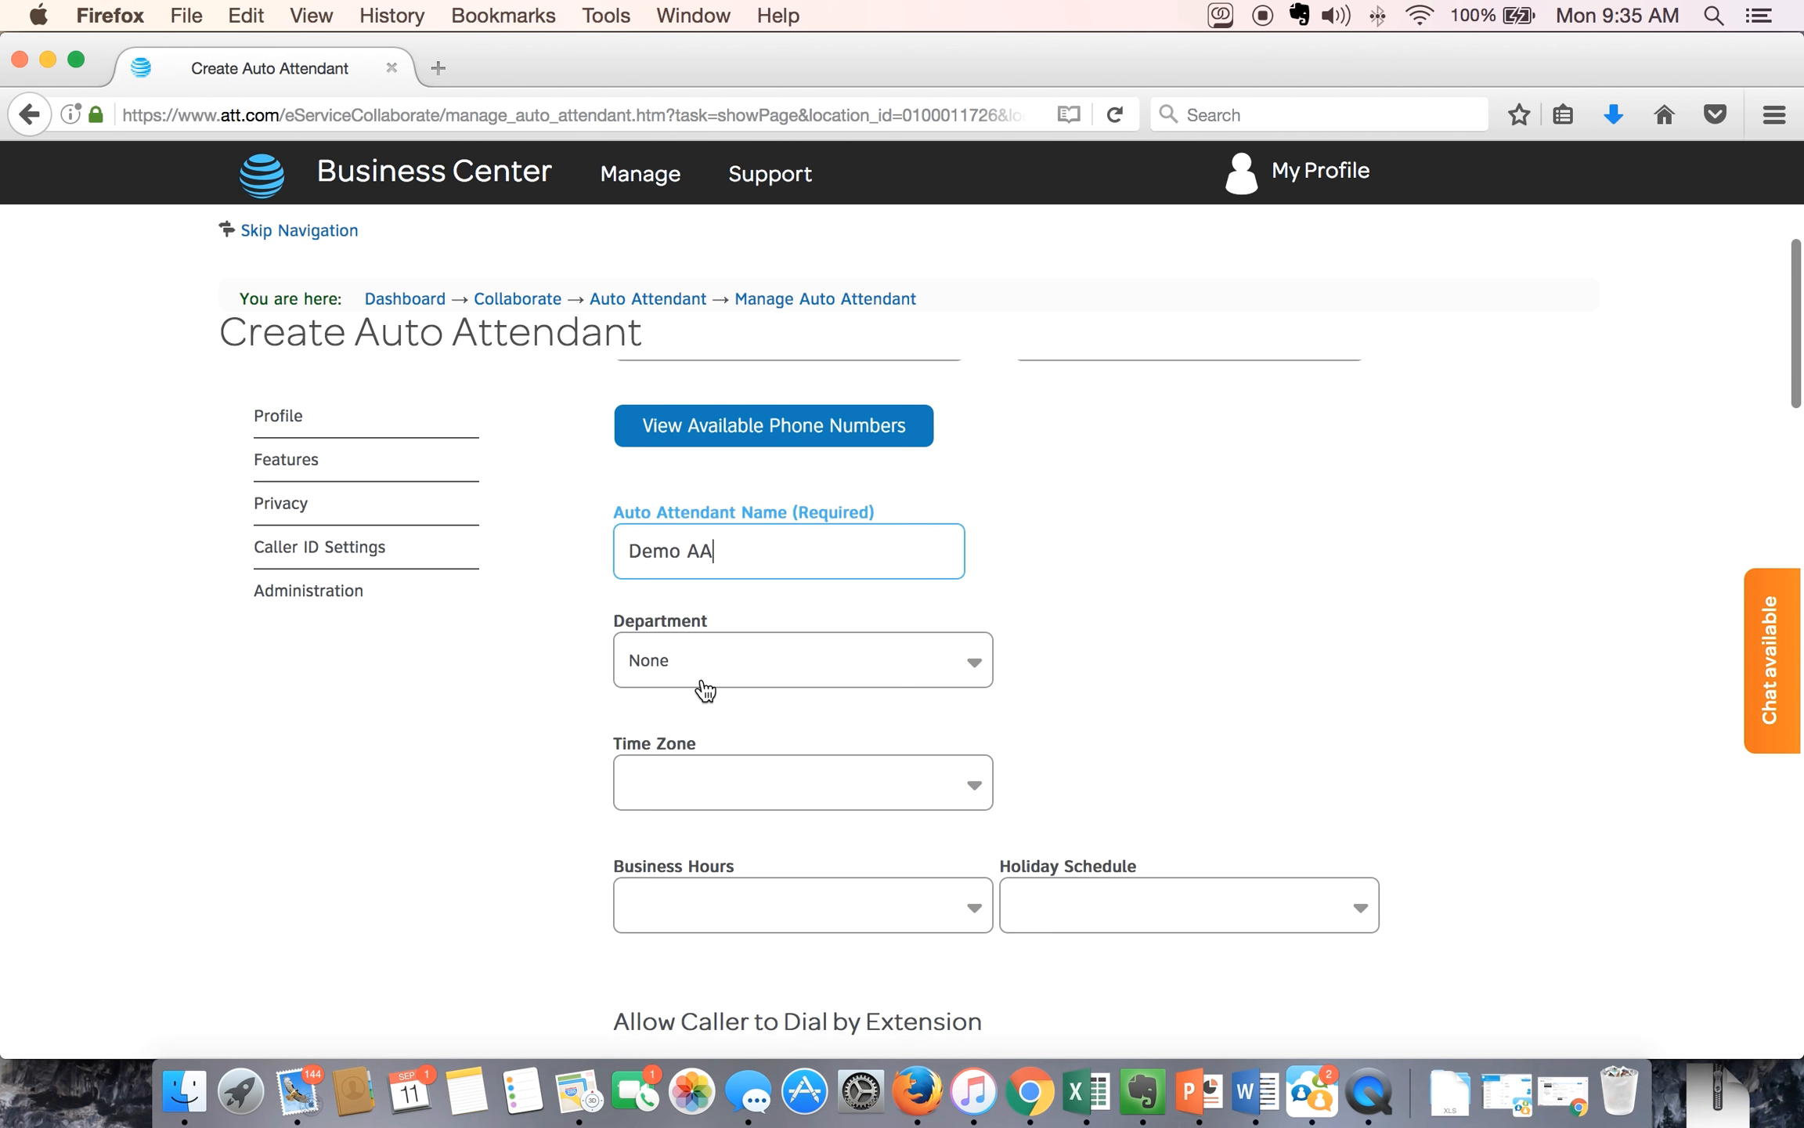
click(975, 786)
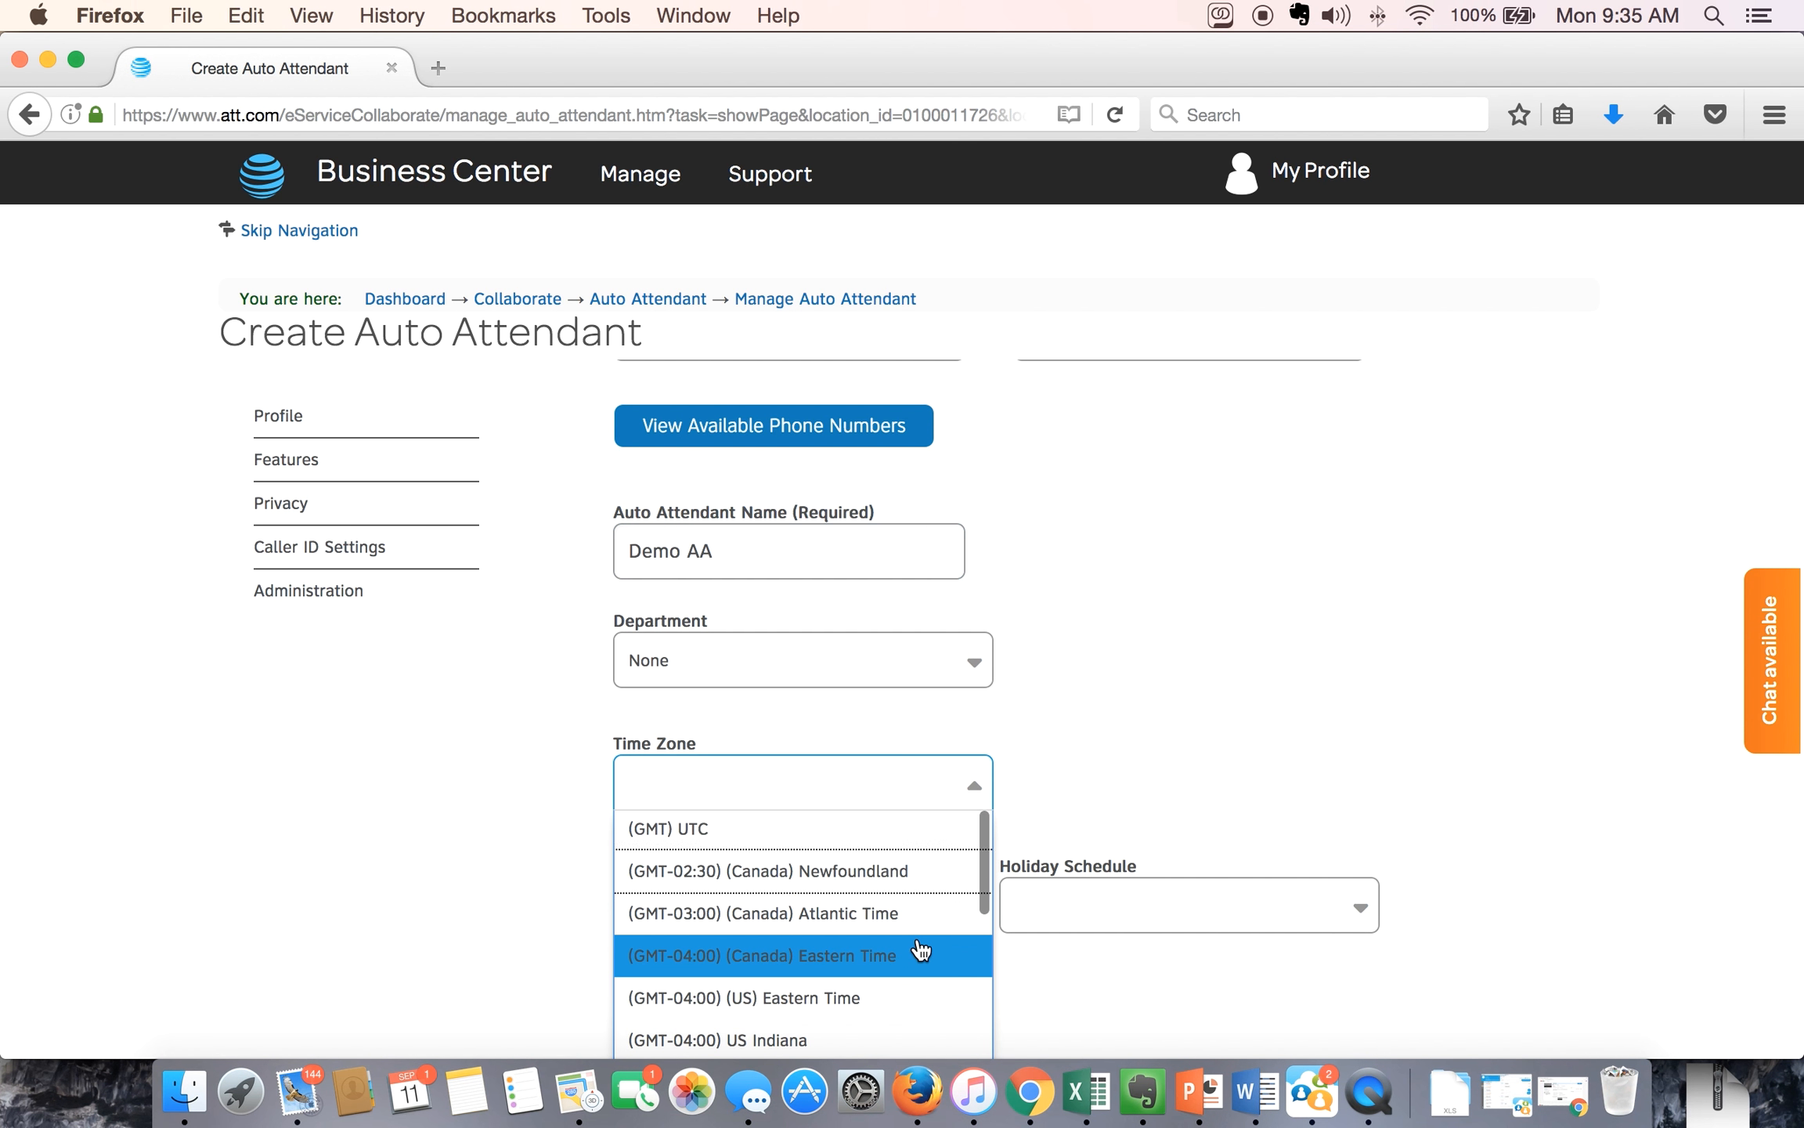
scroll(921, 949, down, 2)
scroll(921, 949, down, 2)
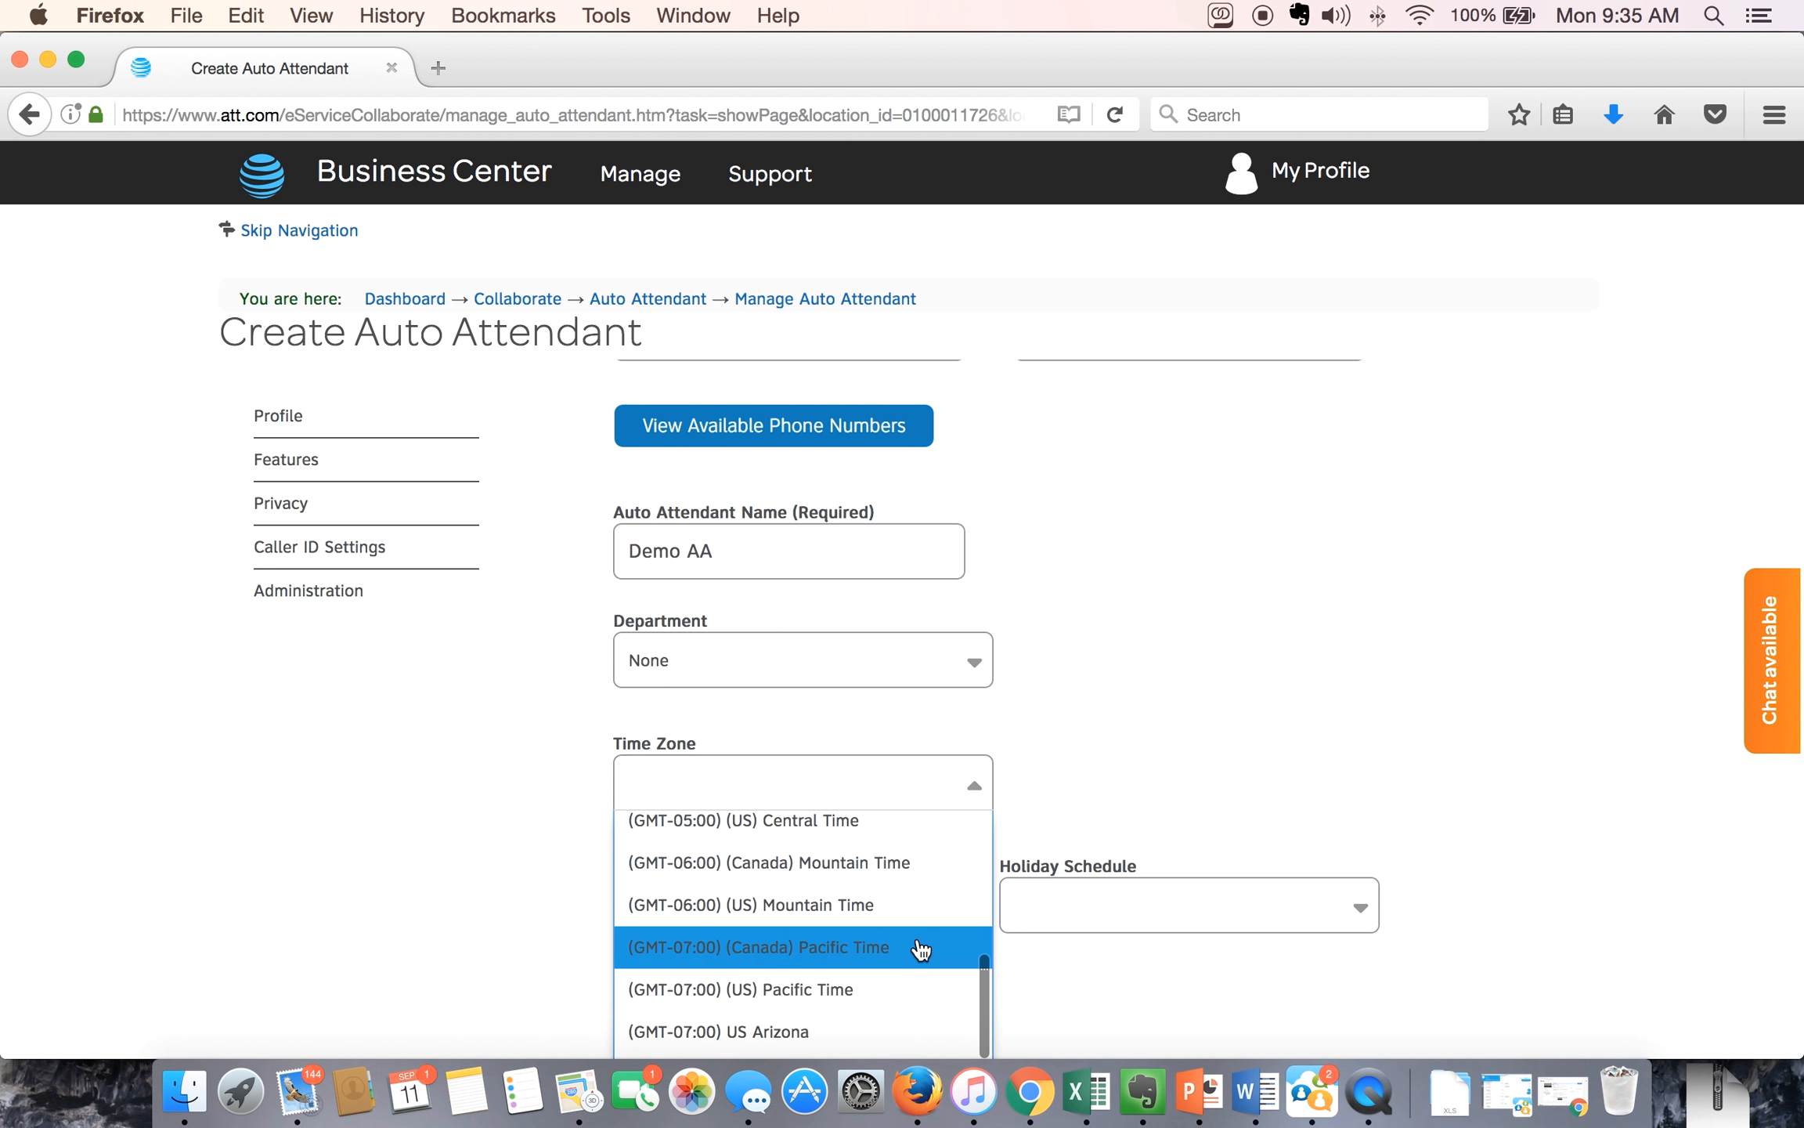
click(877, 982)
click(969, 912)
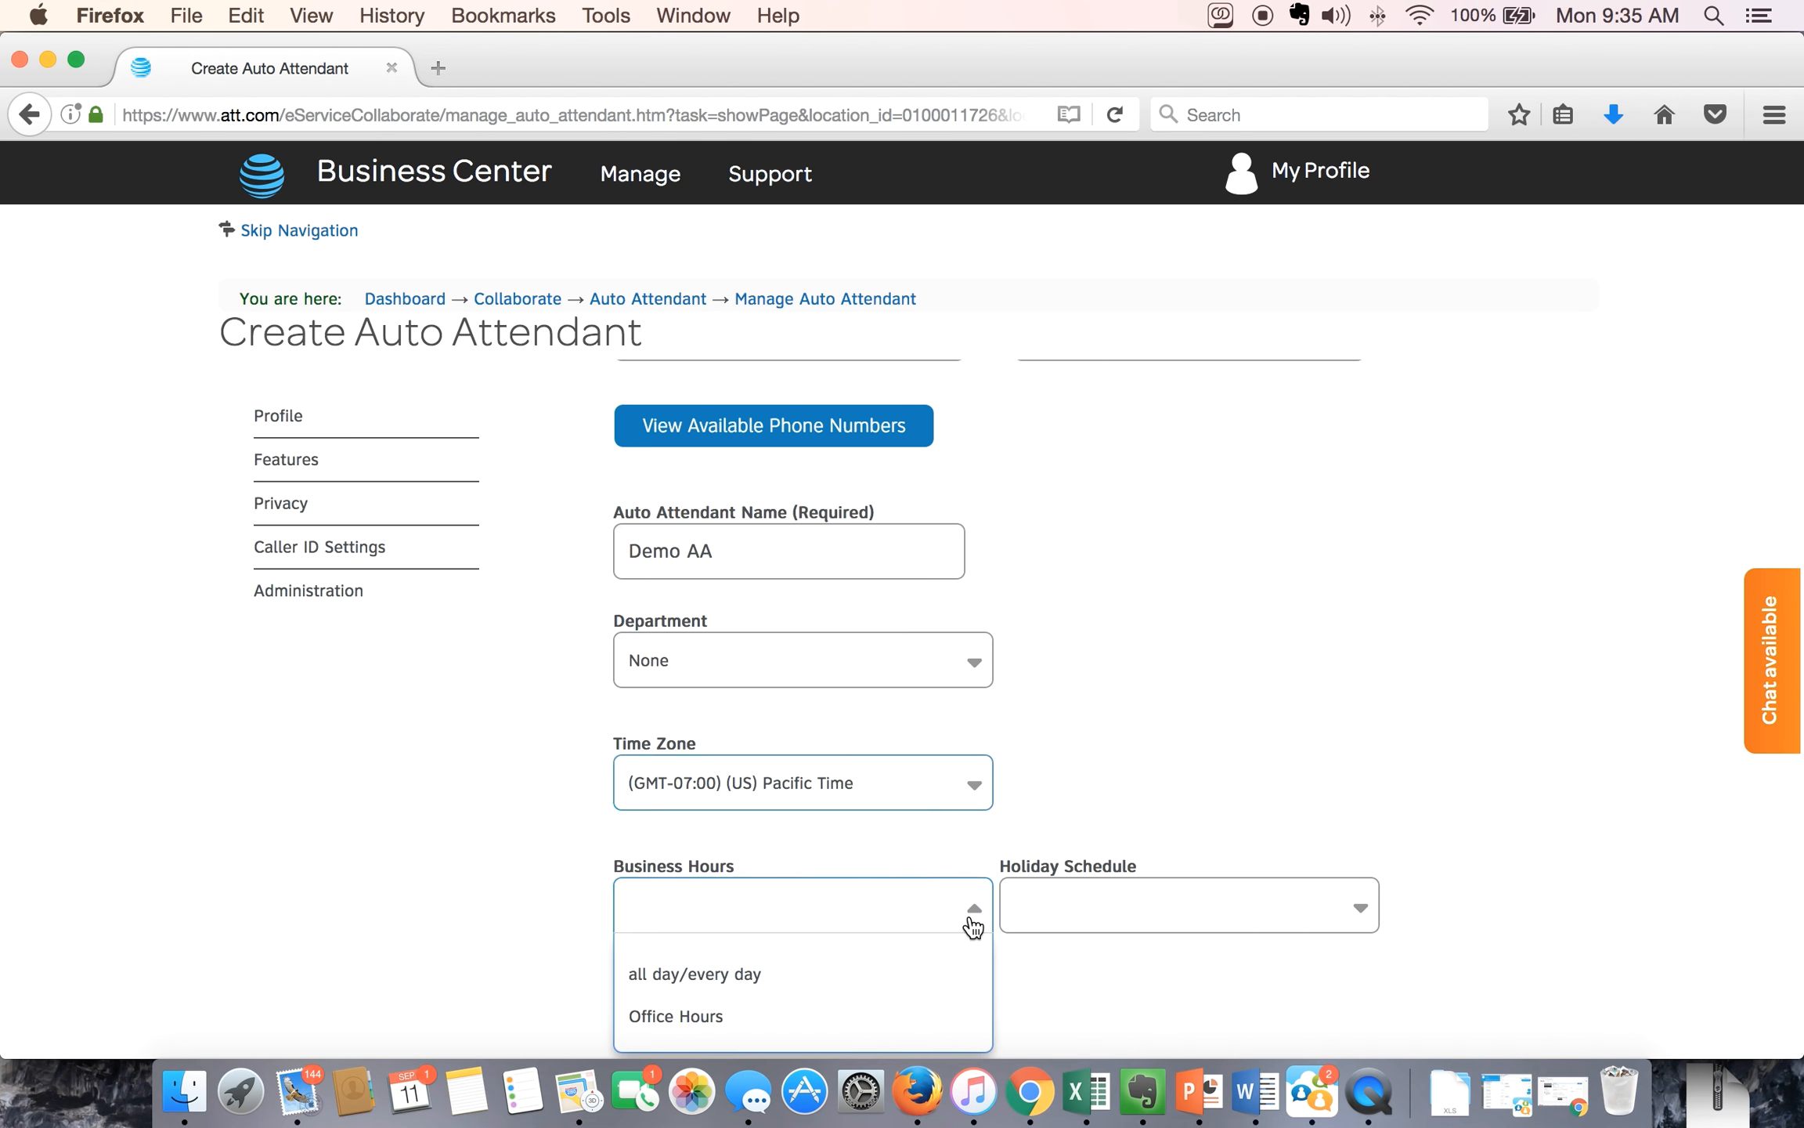
click(865, 976)
Step: Set calls to transfer to the operator after 15 seconds
scroll(1085, 997, down, 5)
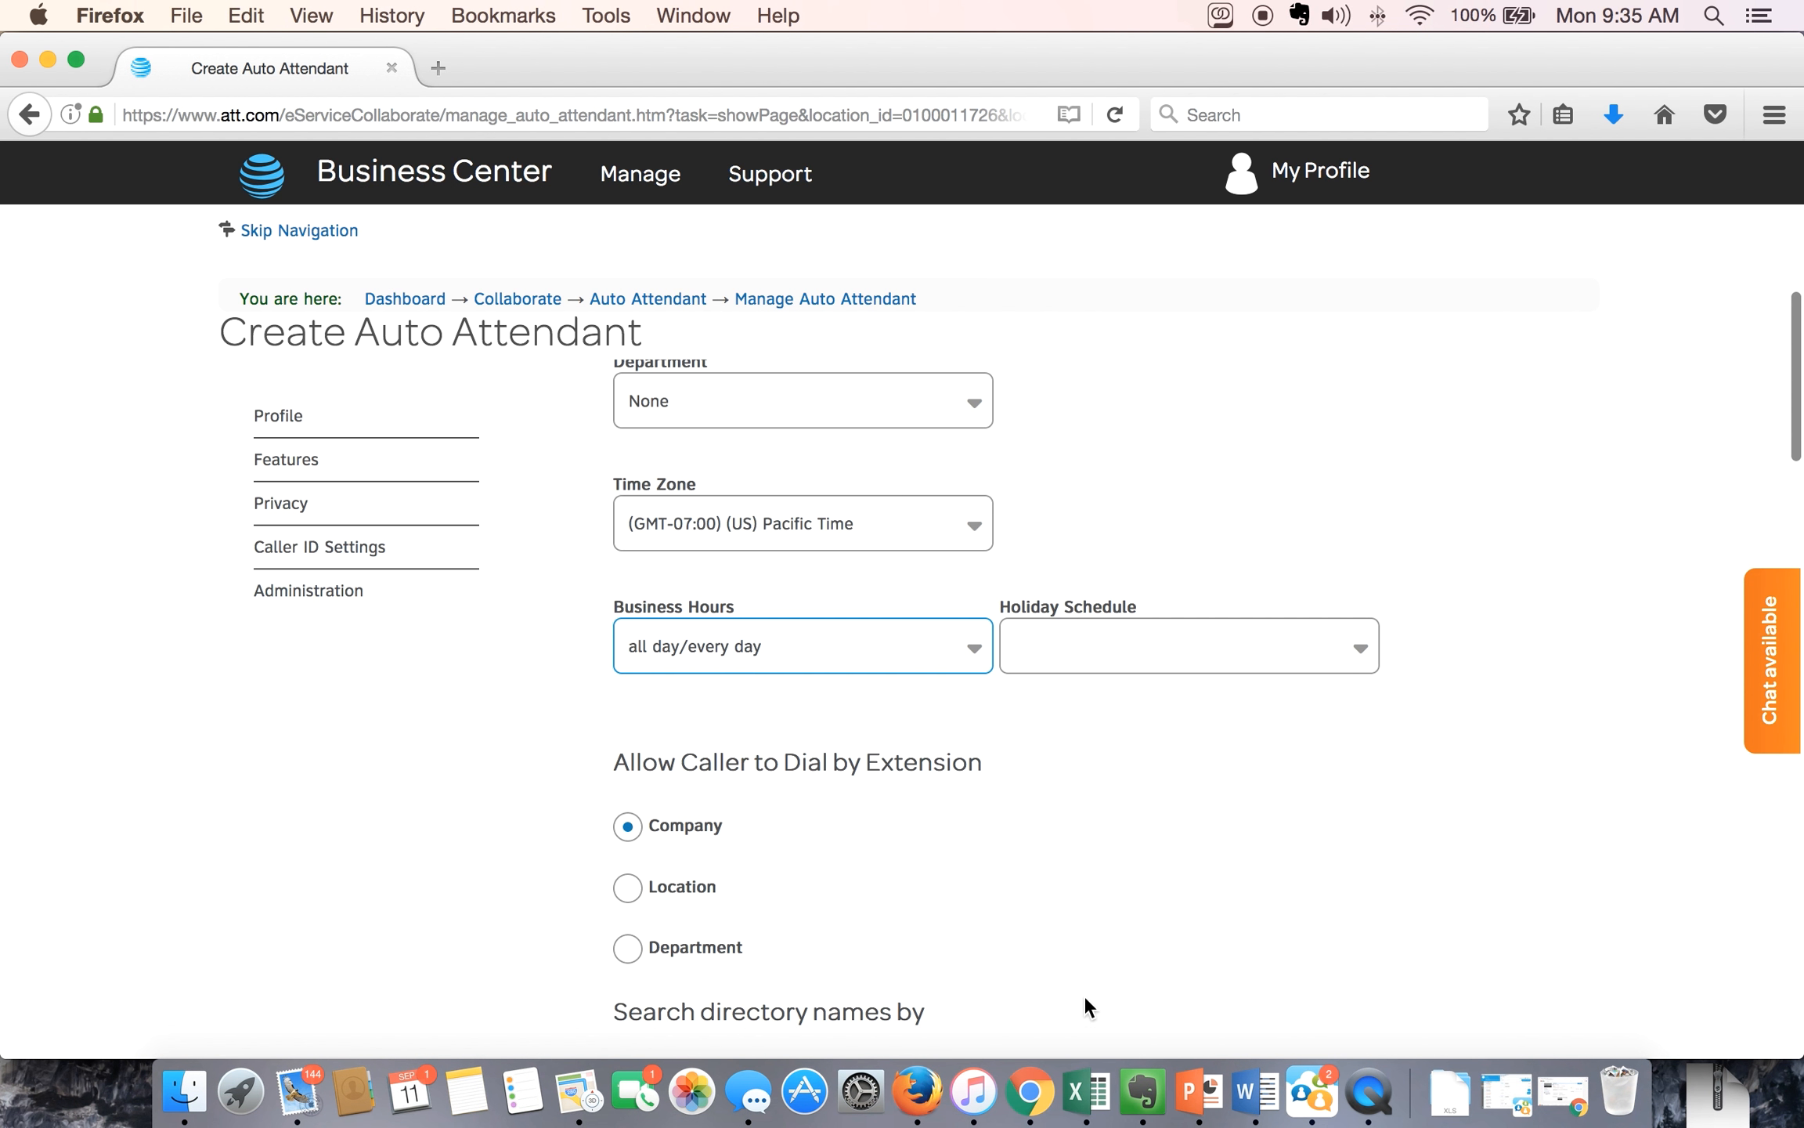
scroll(1084, 996, down, 2)
scroll(1084, 995, down, 5)
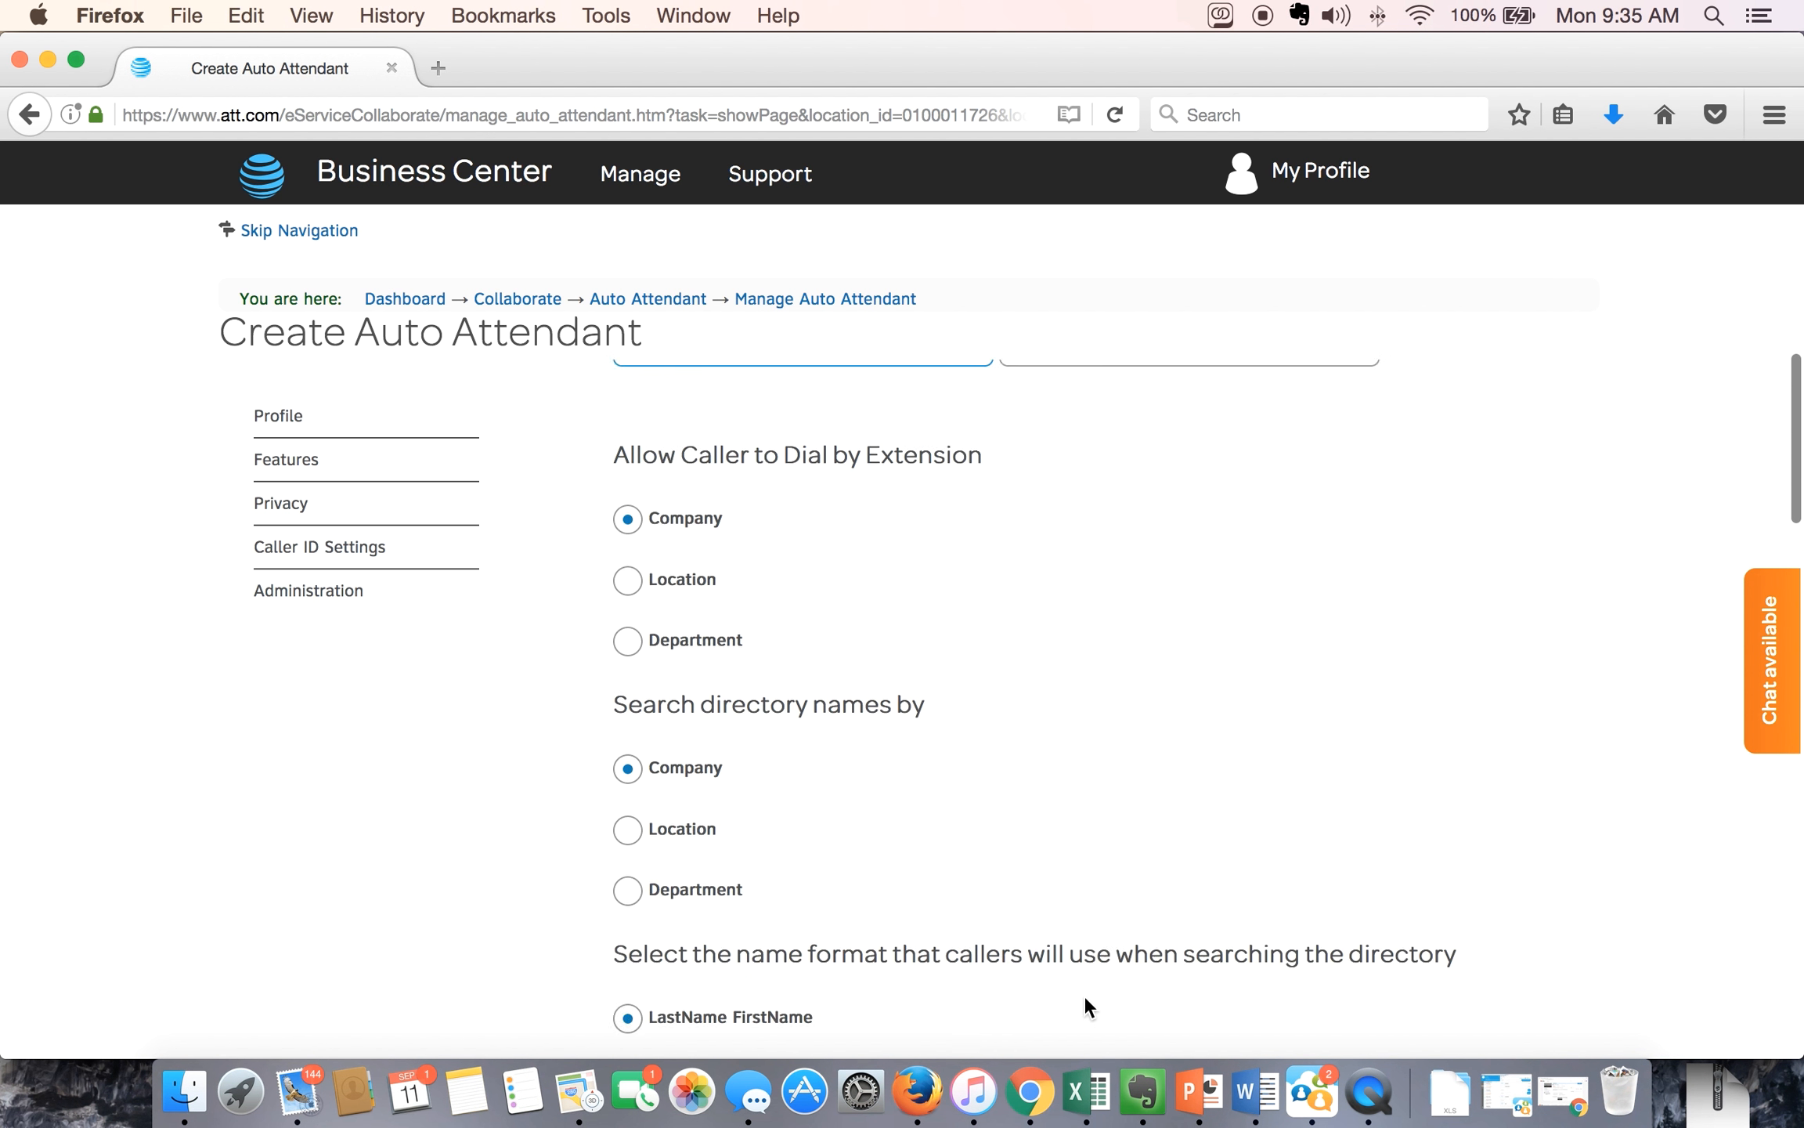
scroll(1084, 996, down, 3)
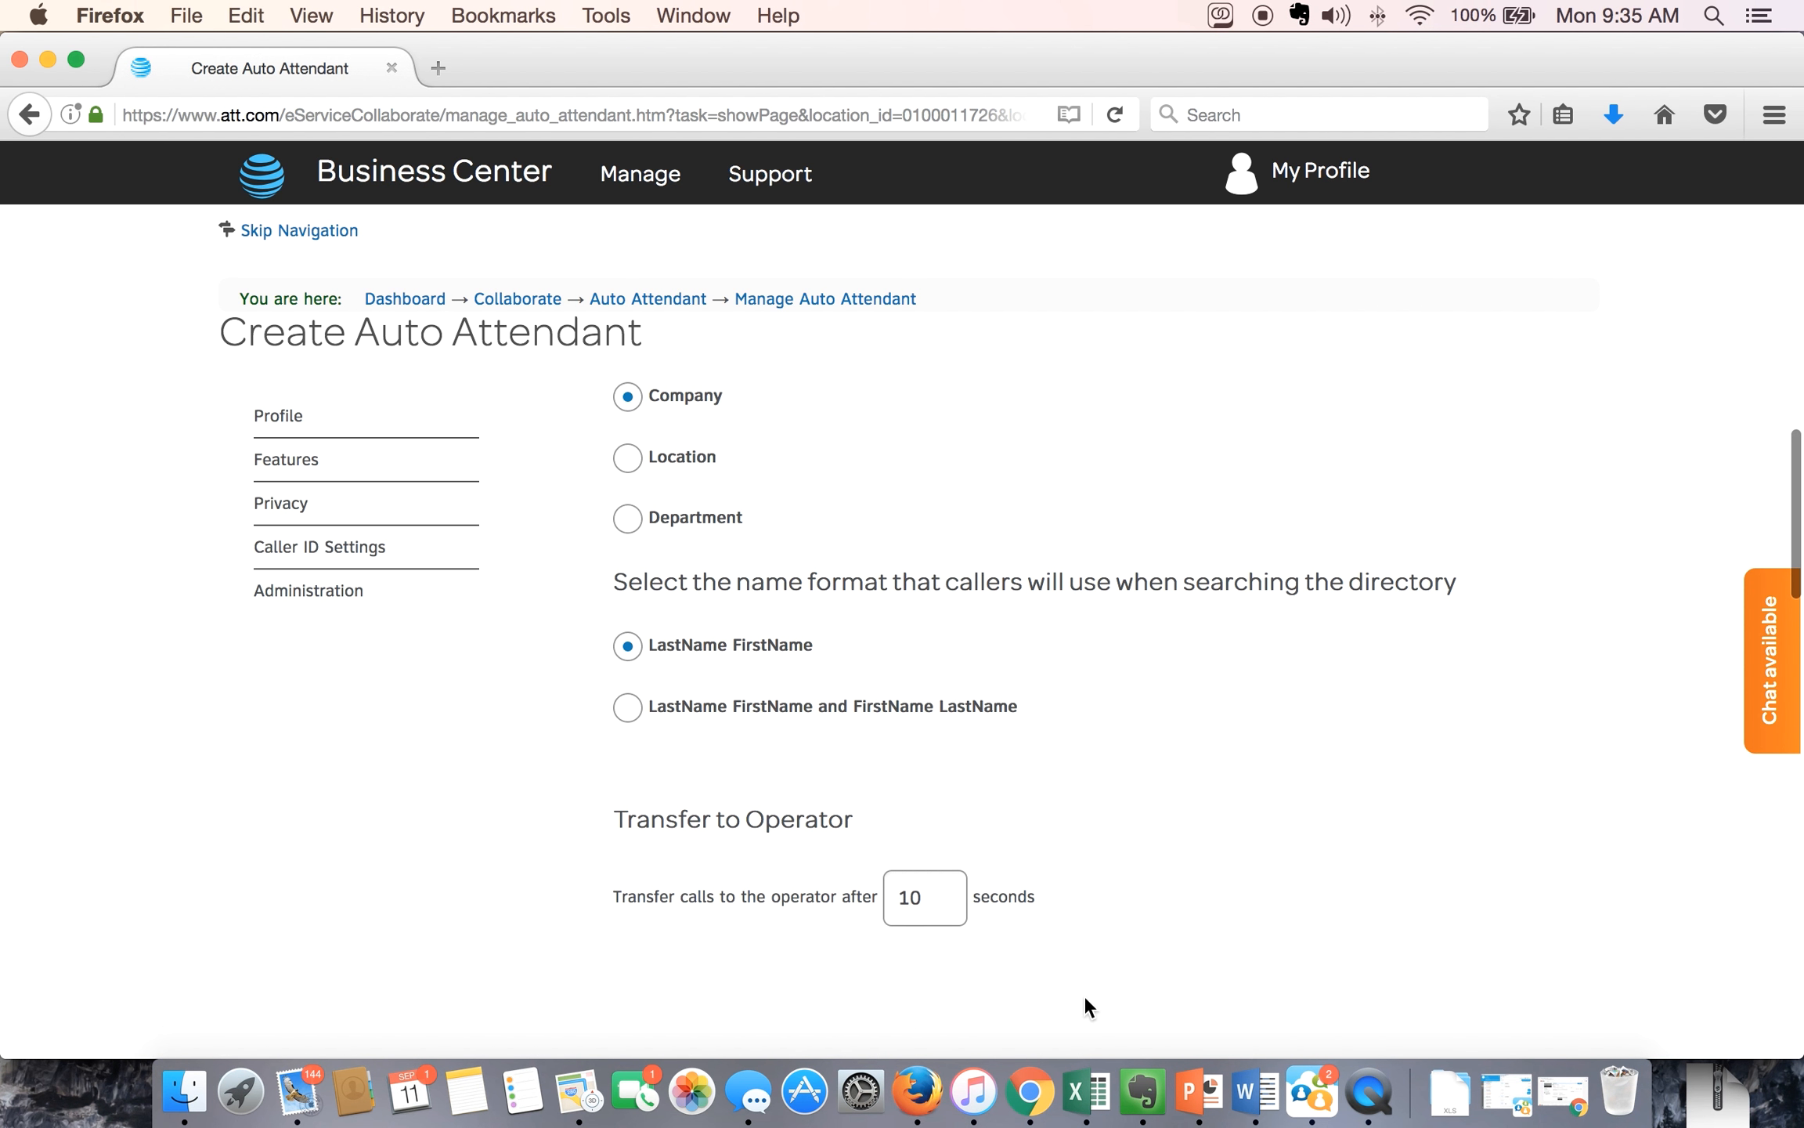
scroll(1085, 1000, down, 3)
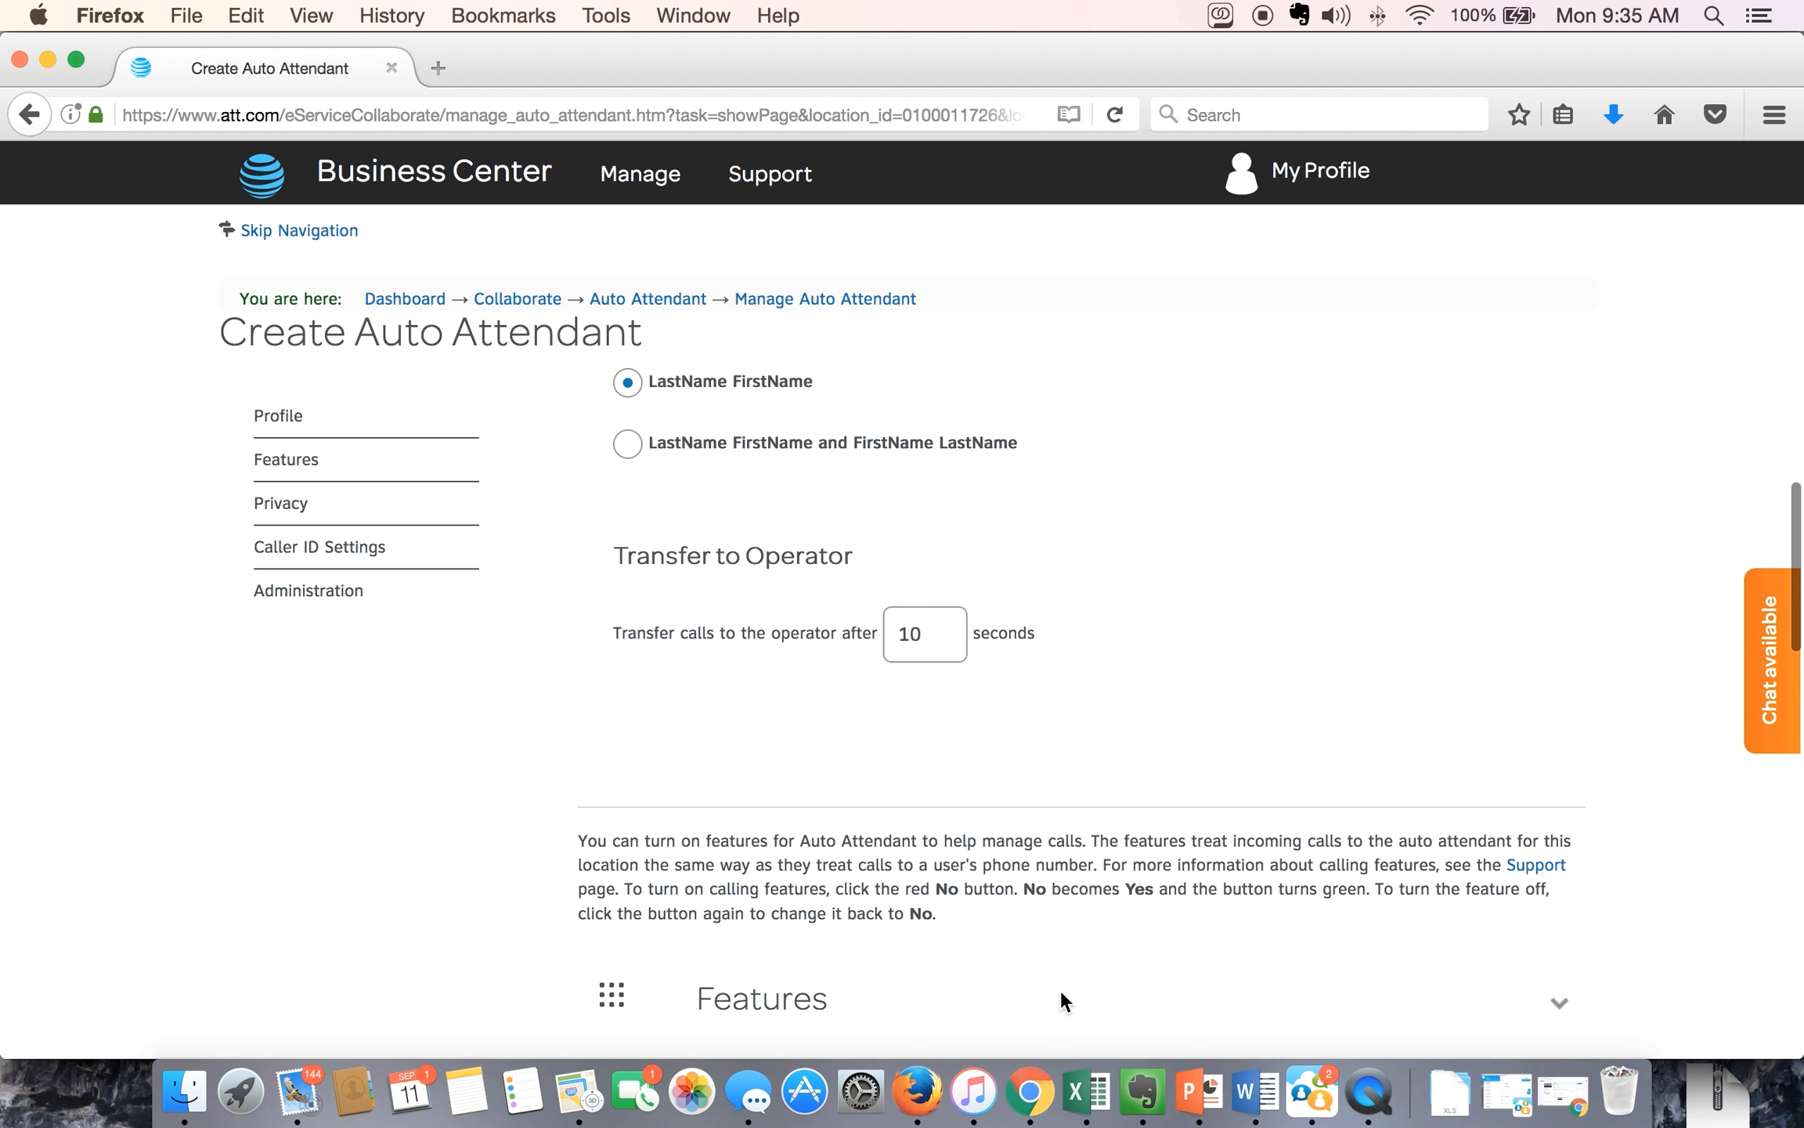
click(942, 635)
key(BackSpace)
text(5)
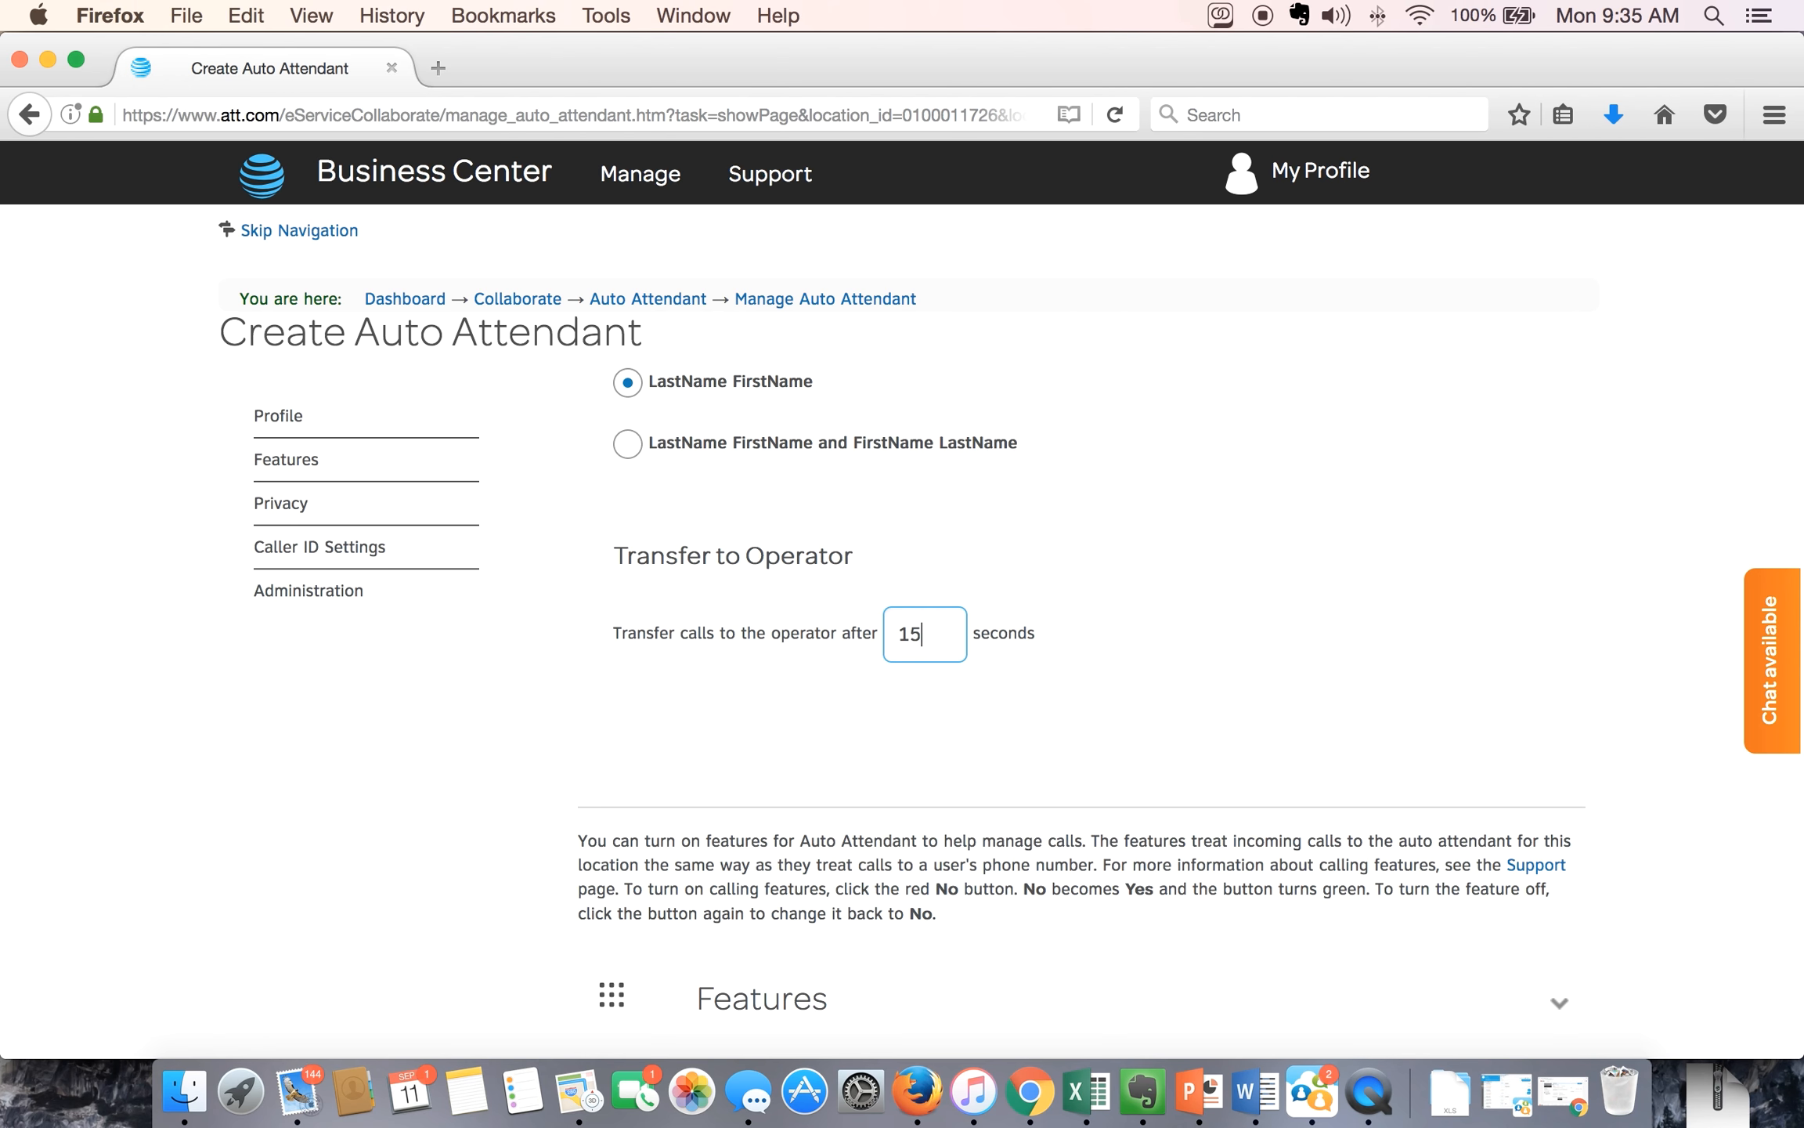
Step: Examine the Features, Privacy and Caller ID Settings options available for the new auto attendant
scroll(1056, 815, down, 3)
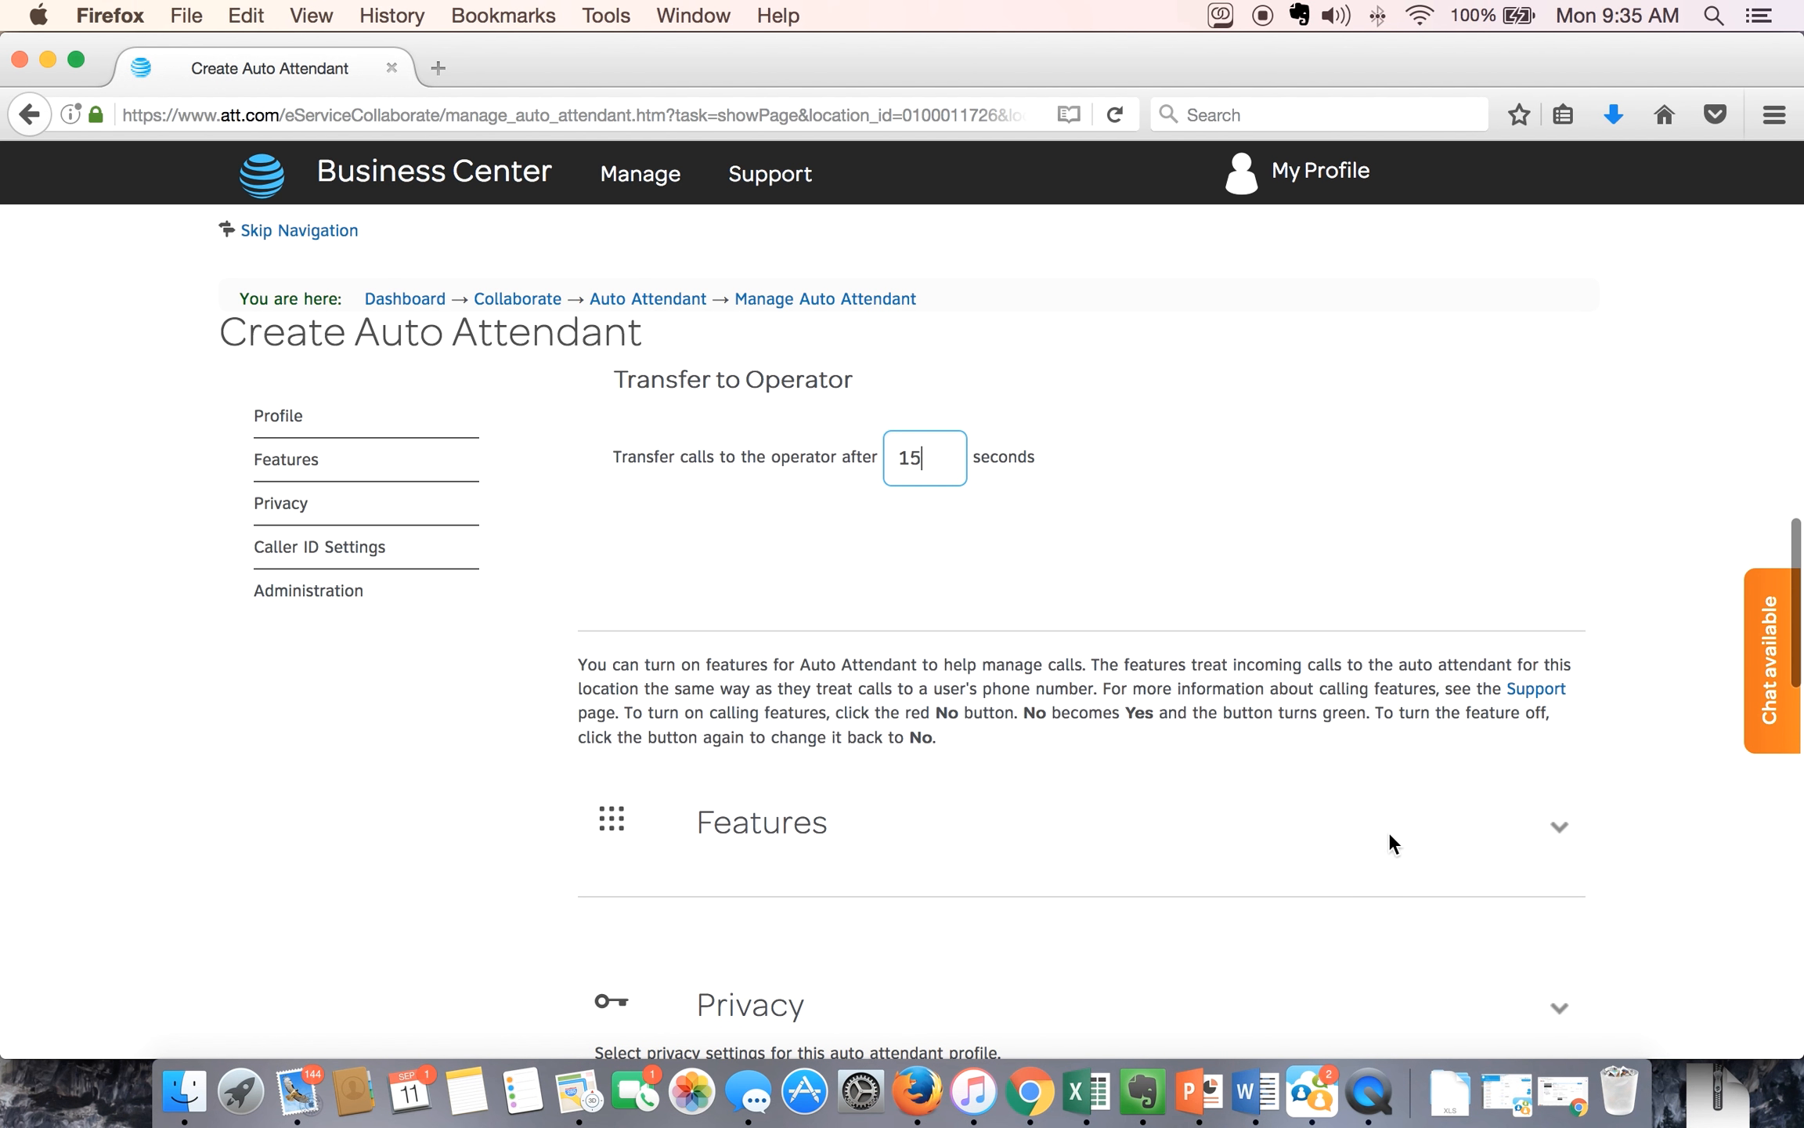
click(1559, 826)
scroll(1413, 861, down, 5)
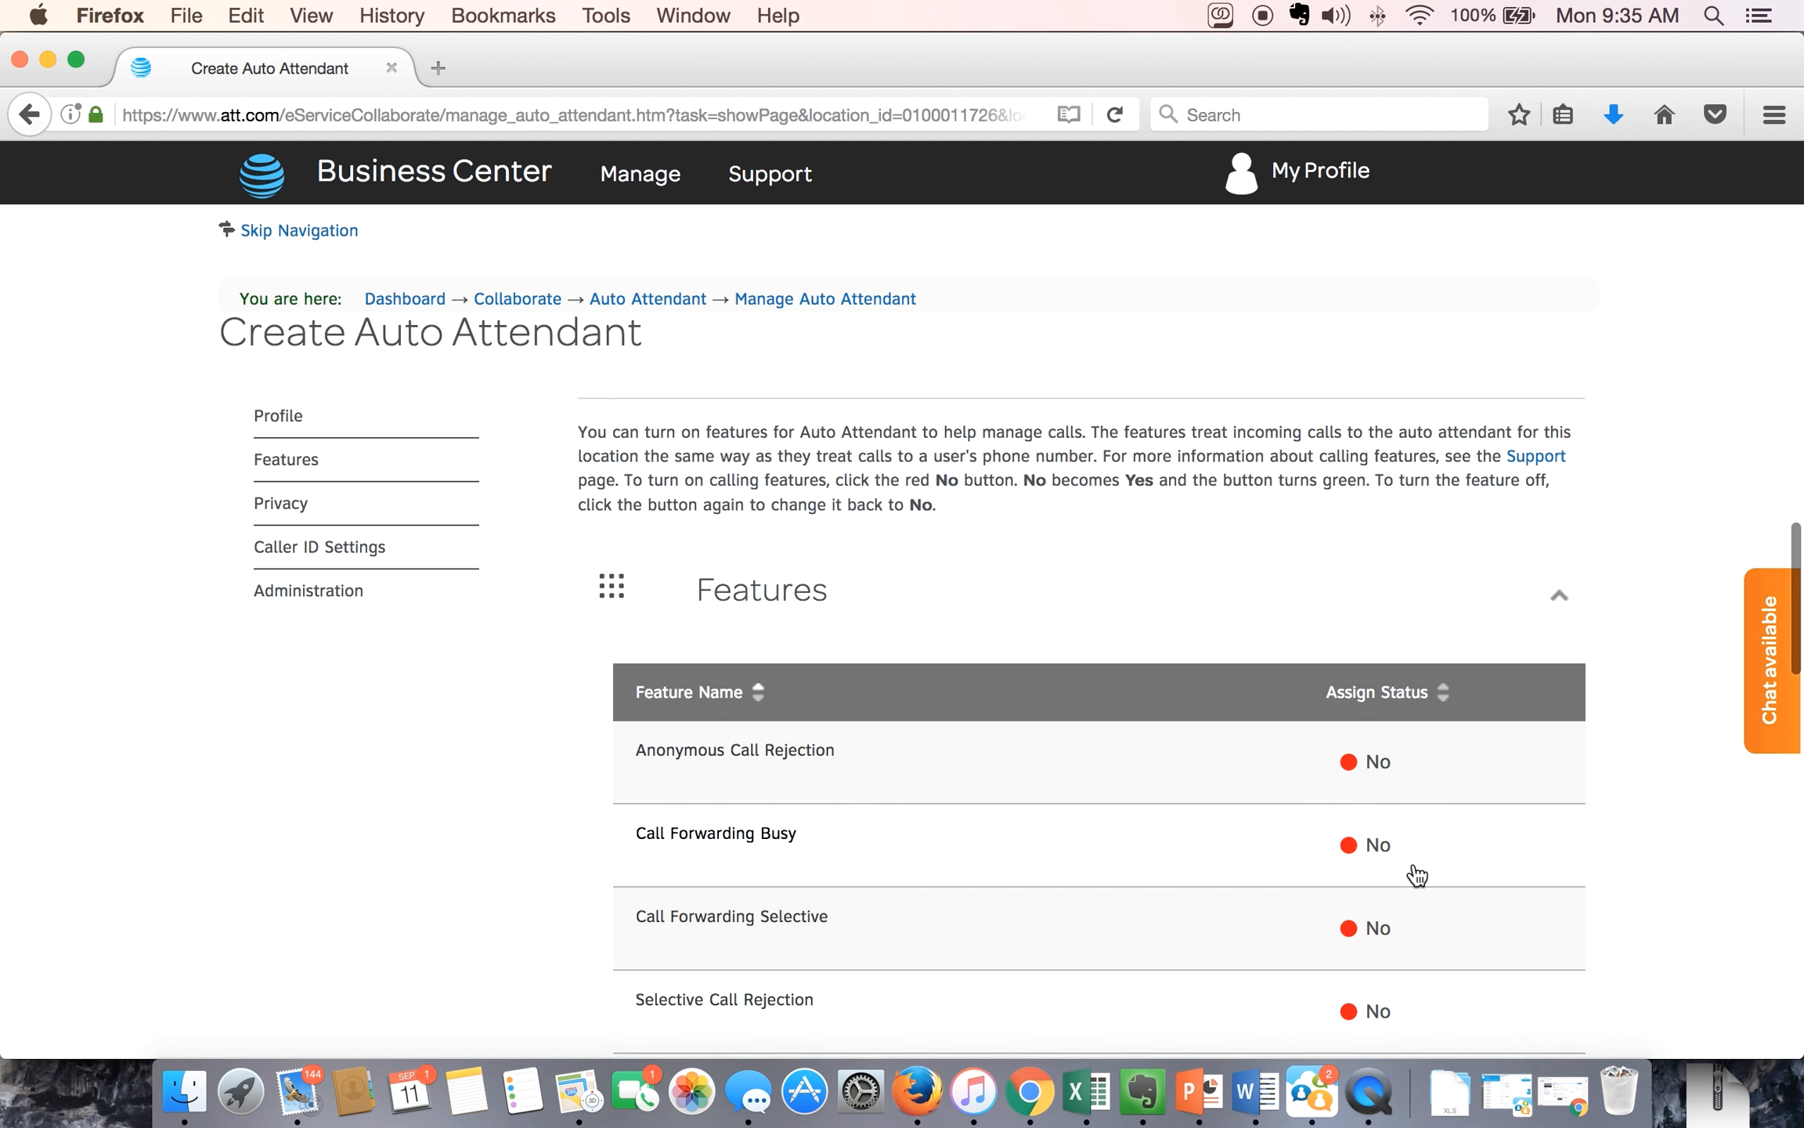
scroll(1416, 872, down, 5)
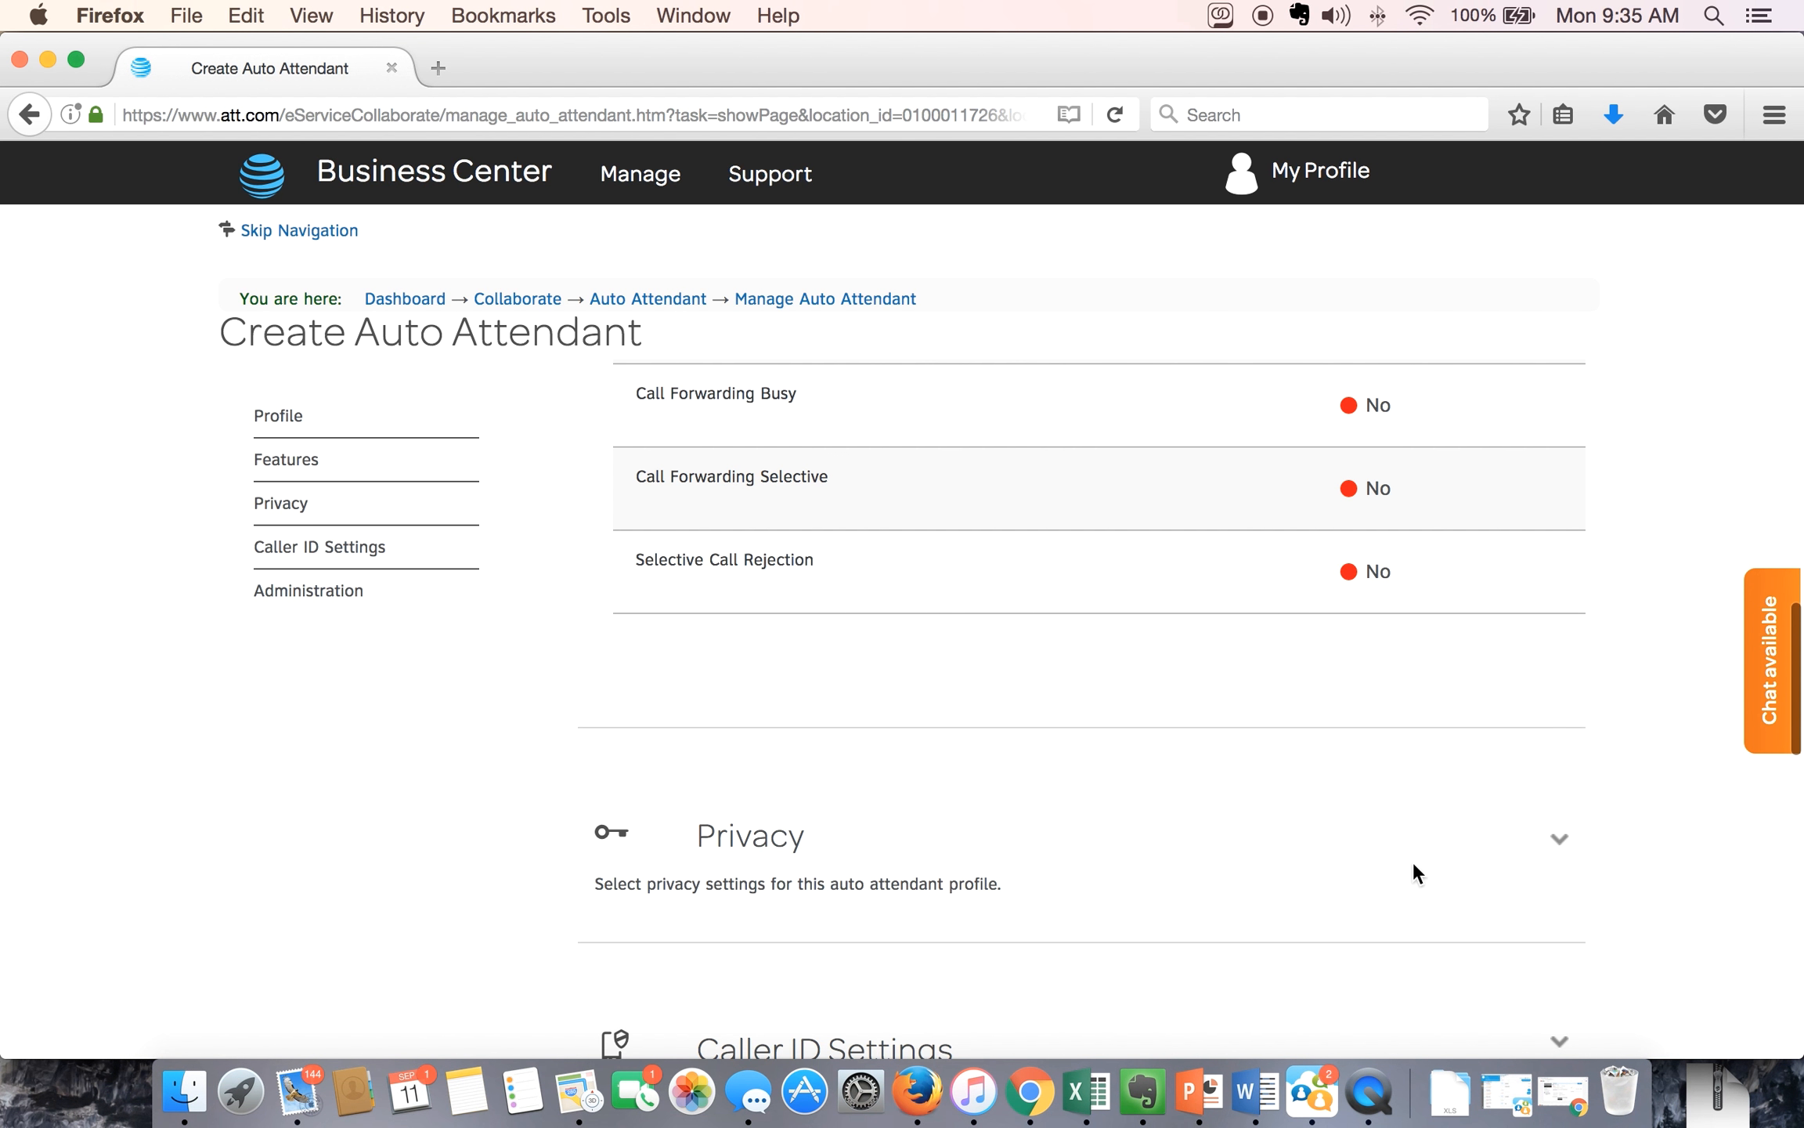
click(1560, 839)
scroll(1445, 883, down, 3)
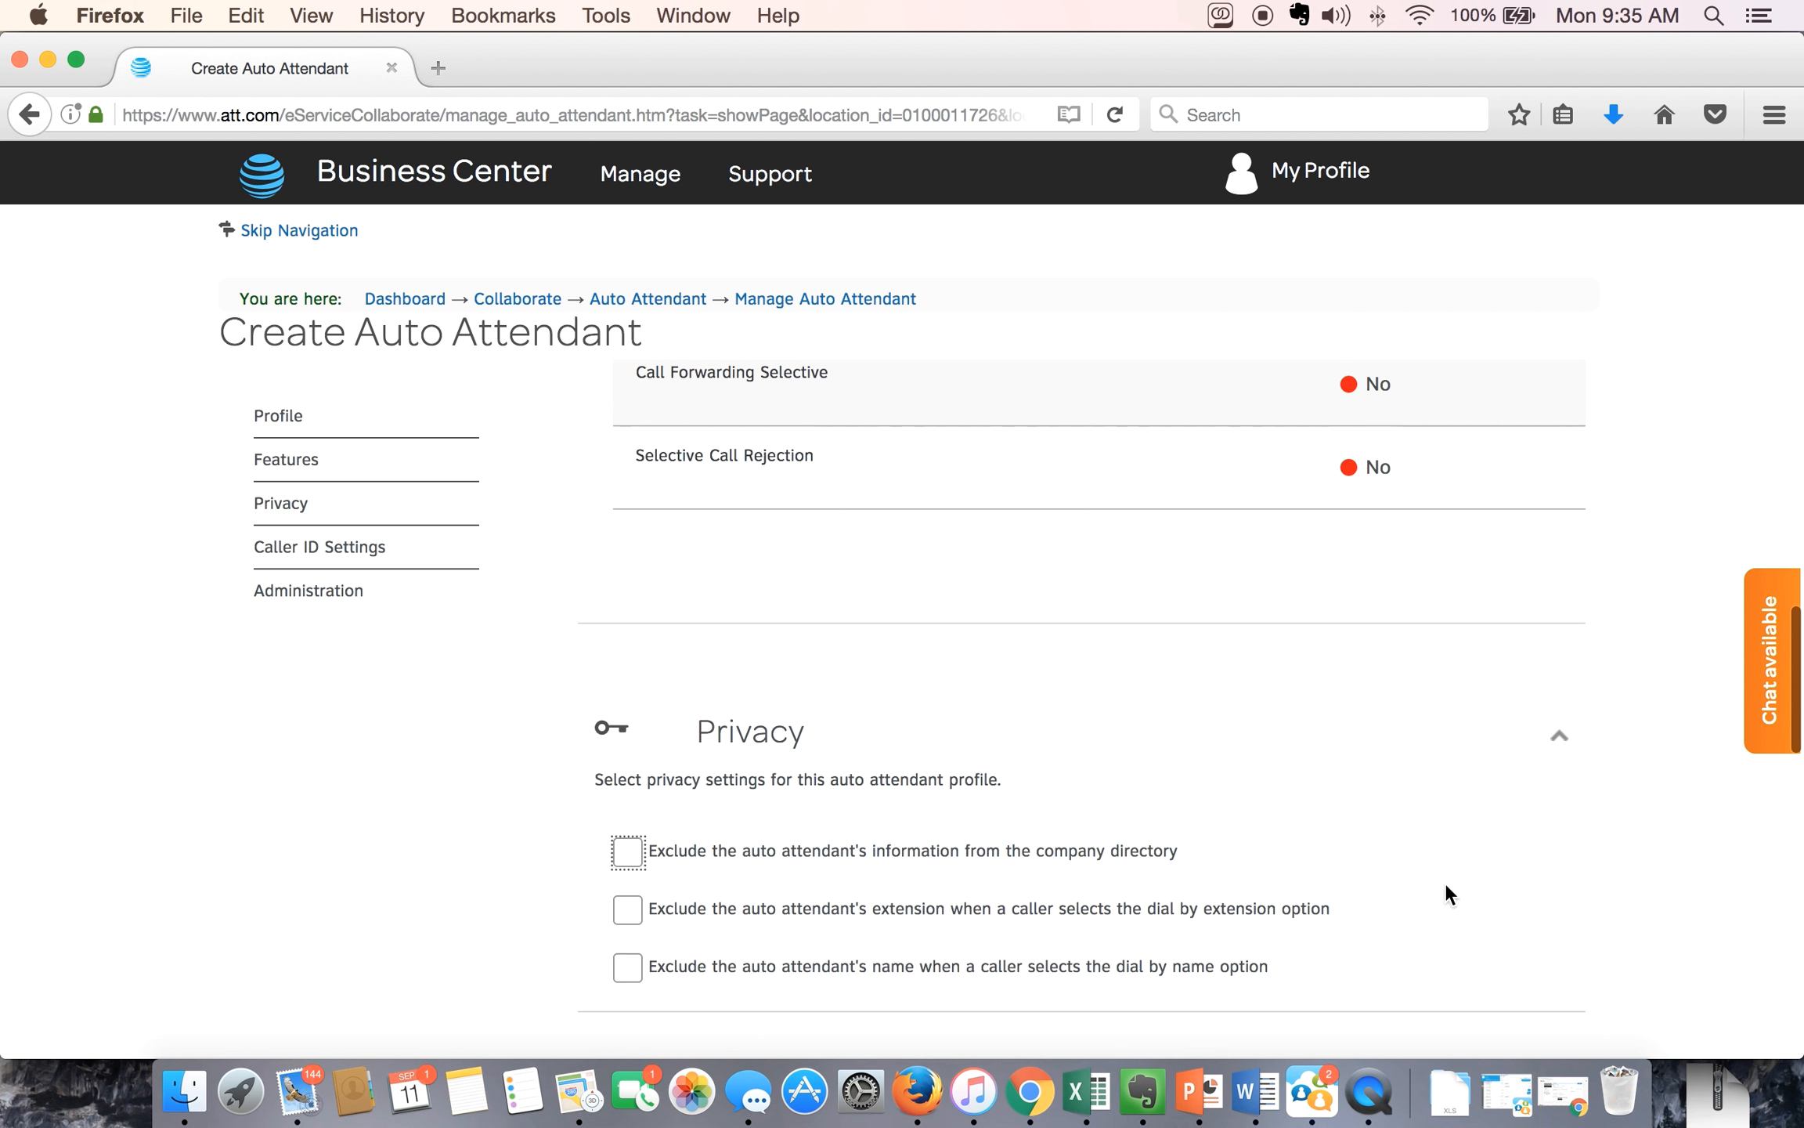
scroll(1445, 882, down, 3)
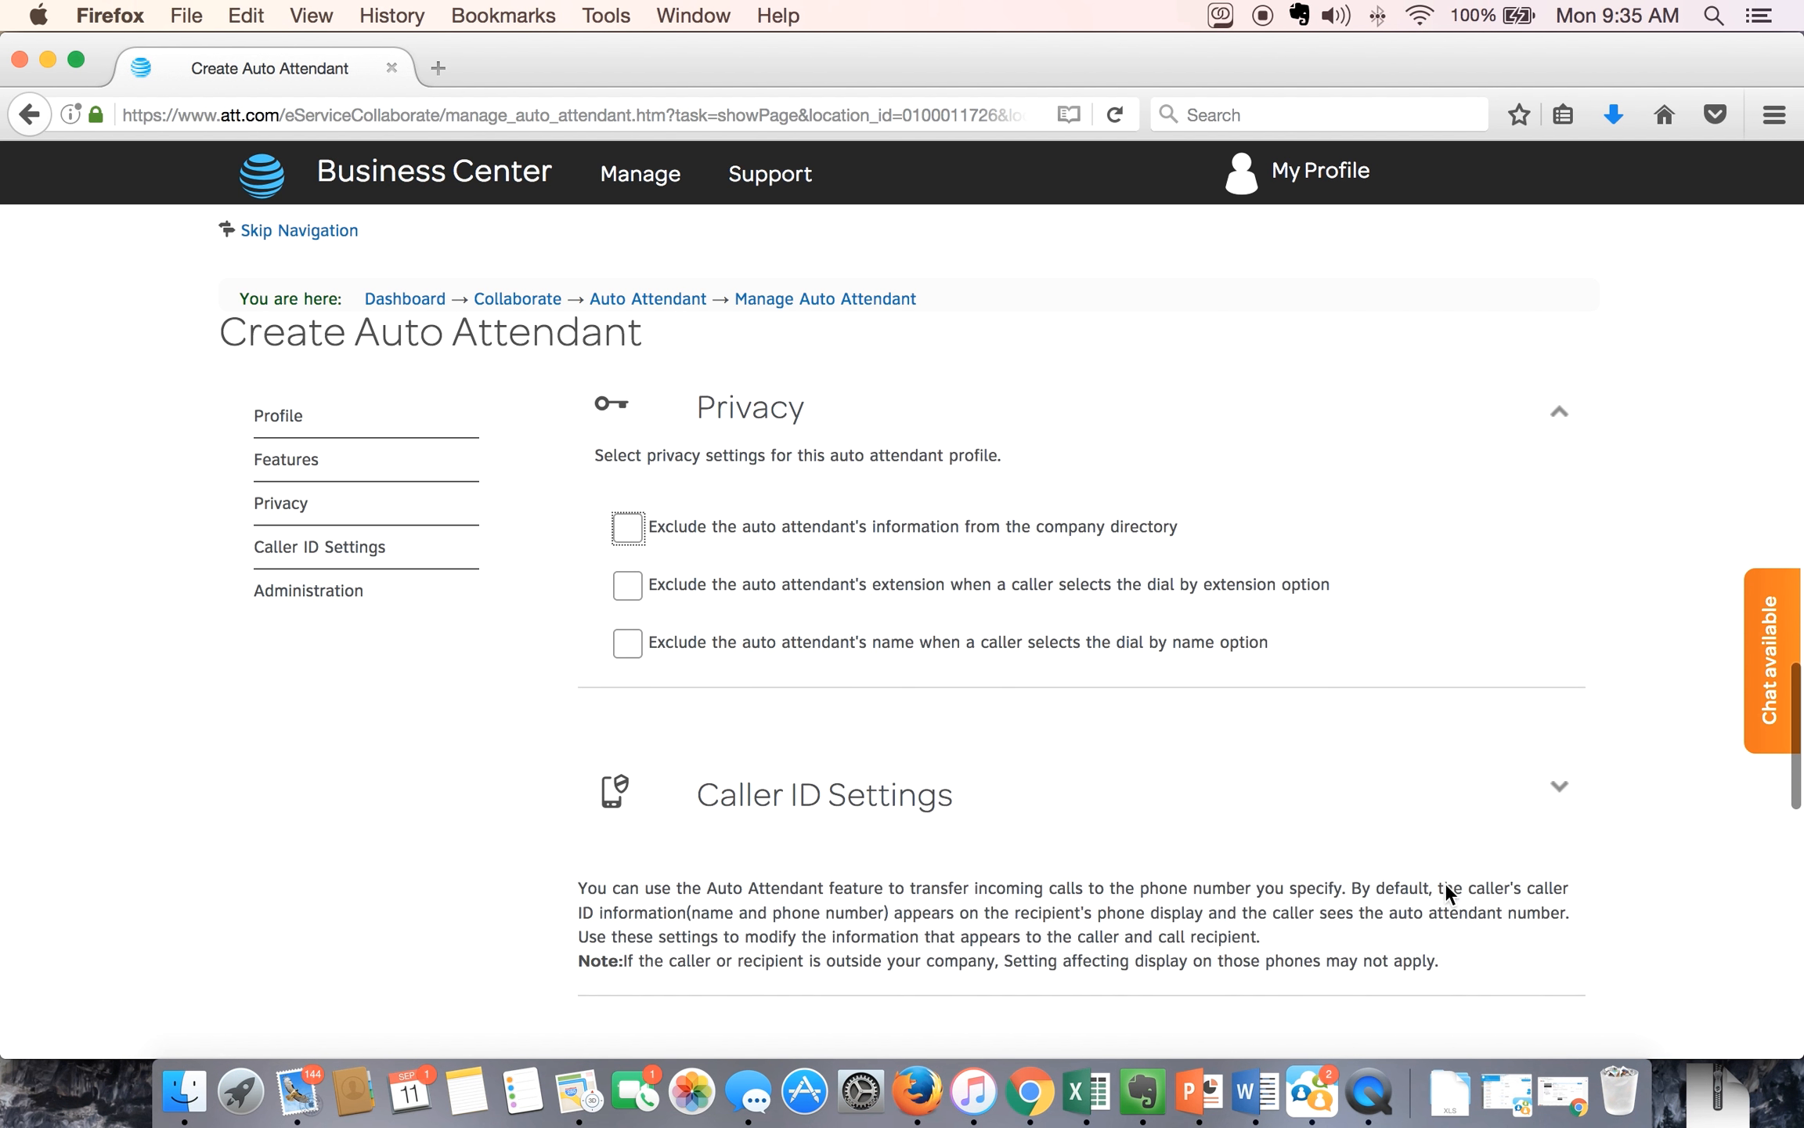
scroll(1453, 859, down, 1)
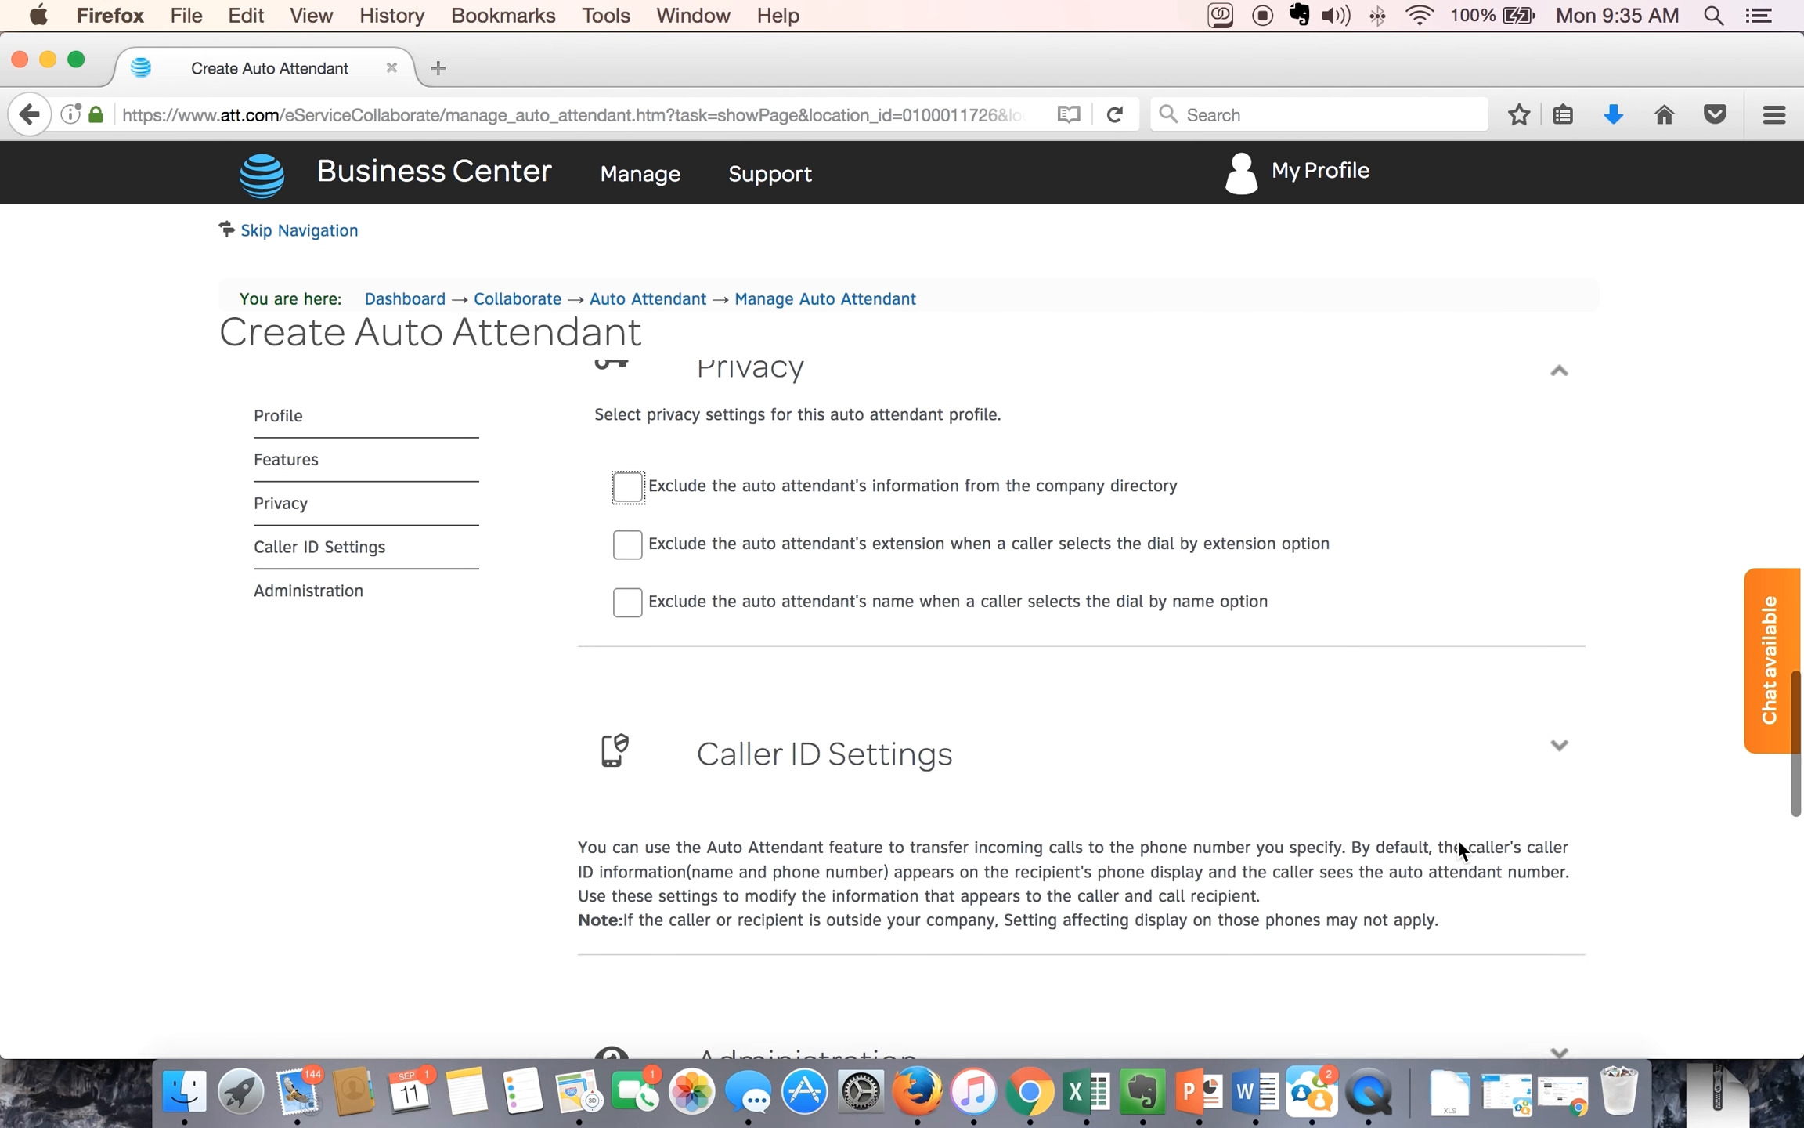
click(1560, 741)
scroll(1383, 857, down, 2)
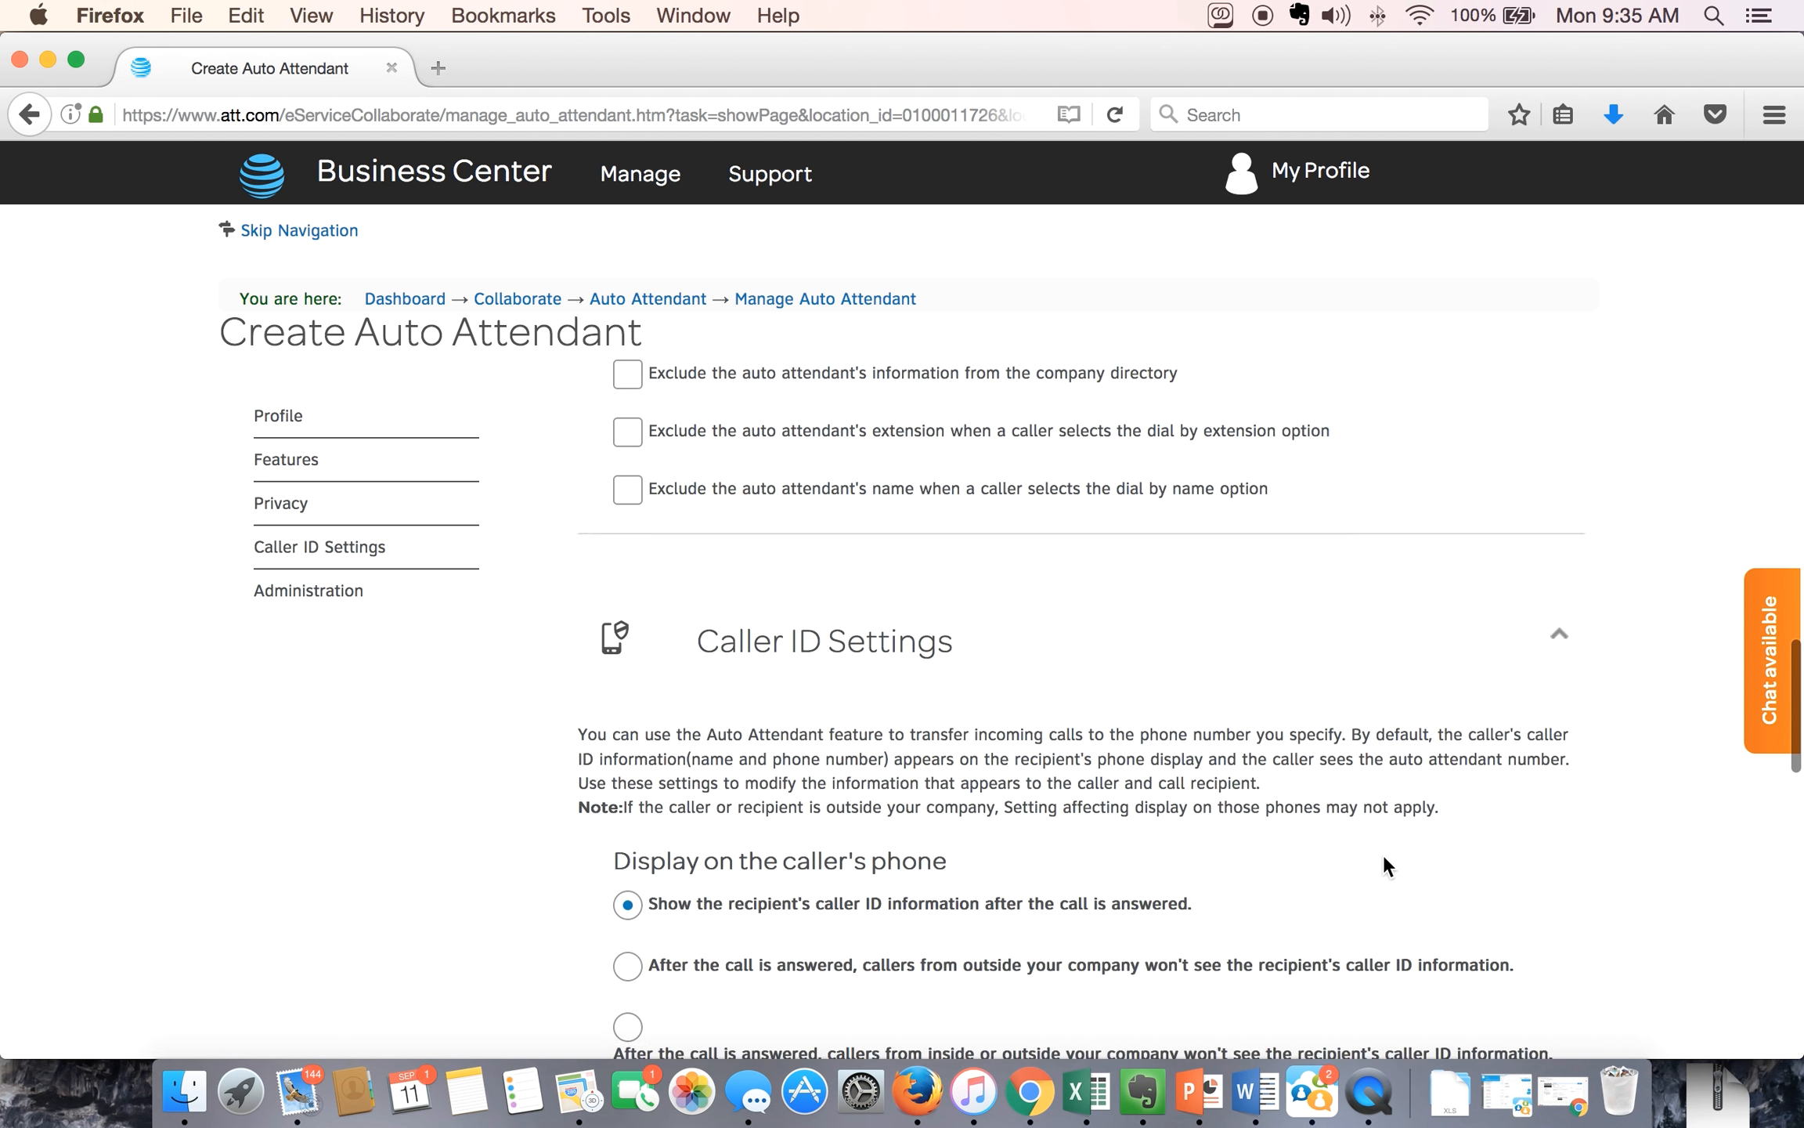
scroll(1383, 854, down, 4)
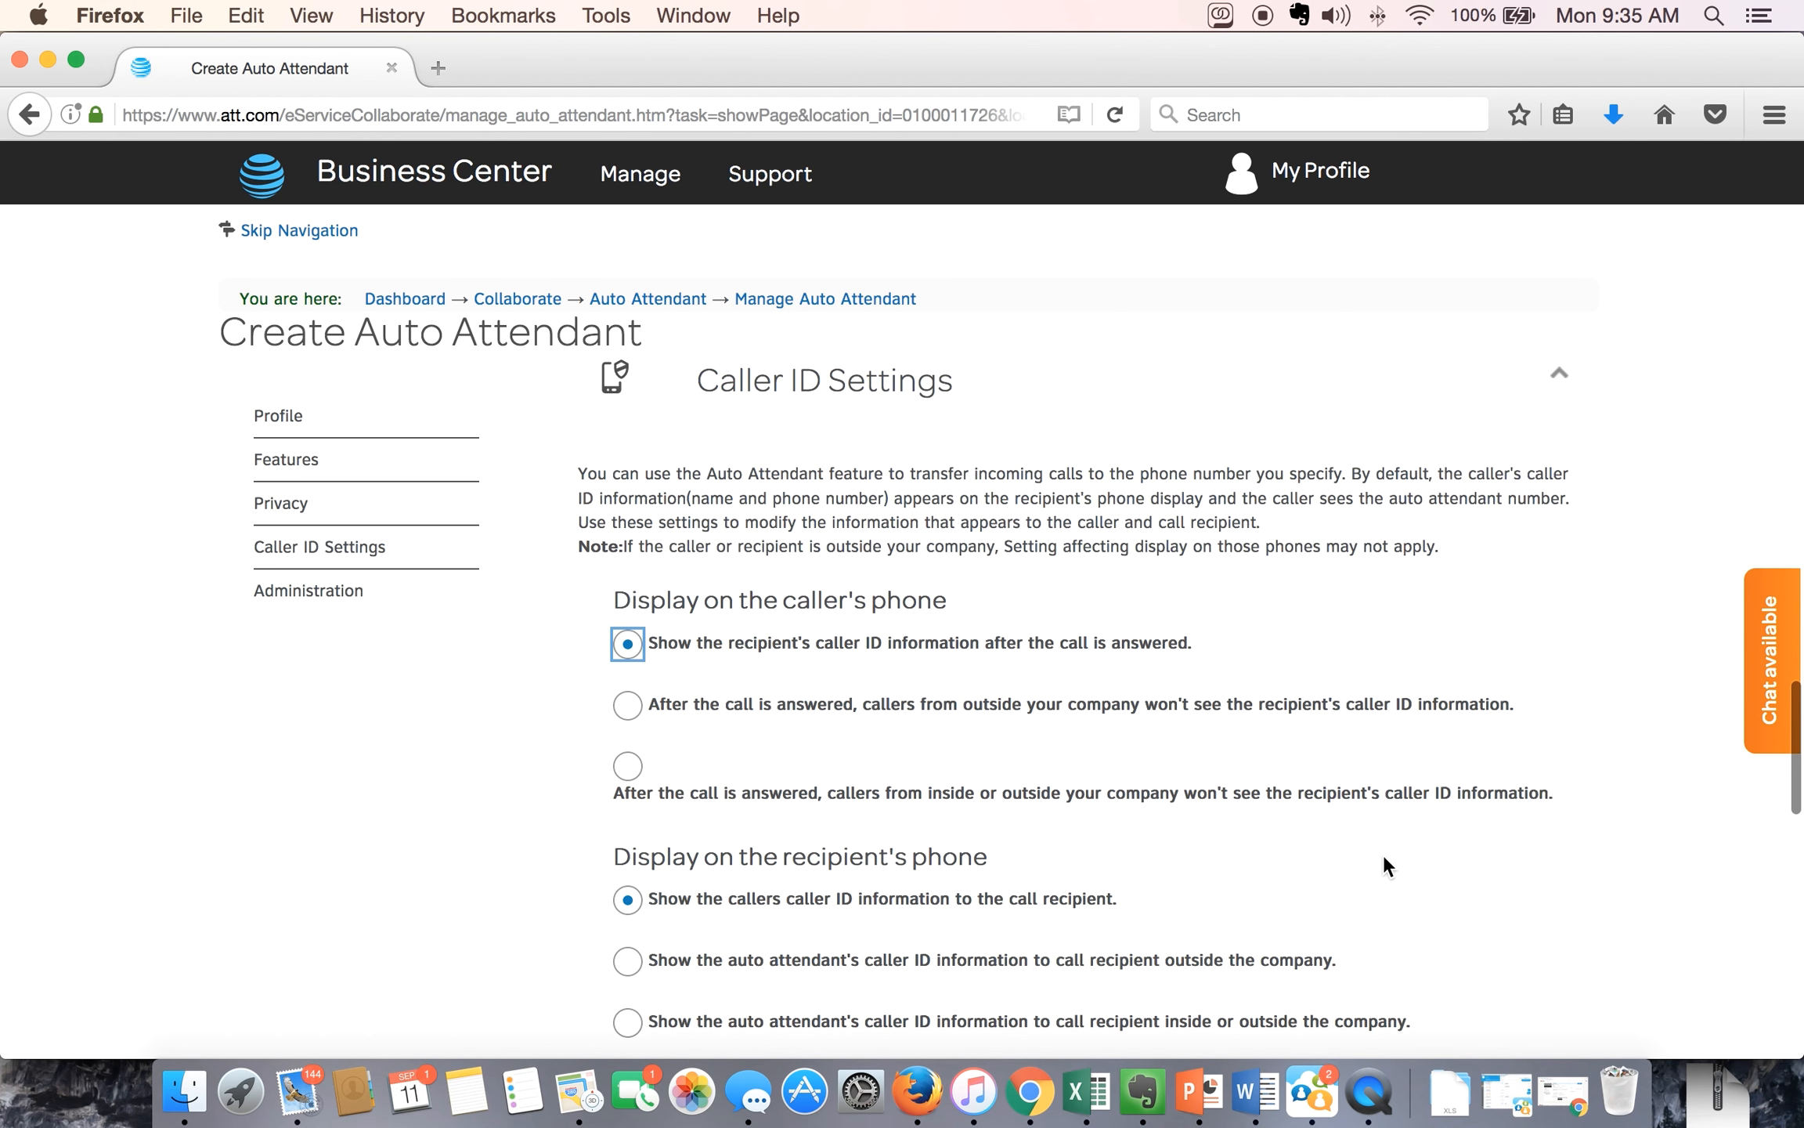
scroll(1382, 858, down, 6)
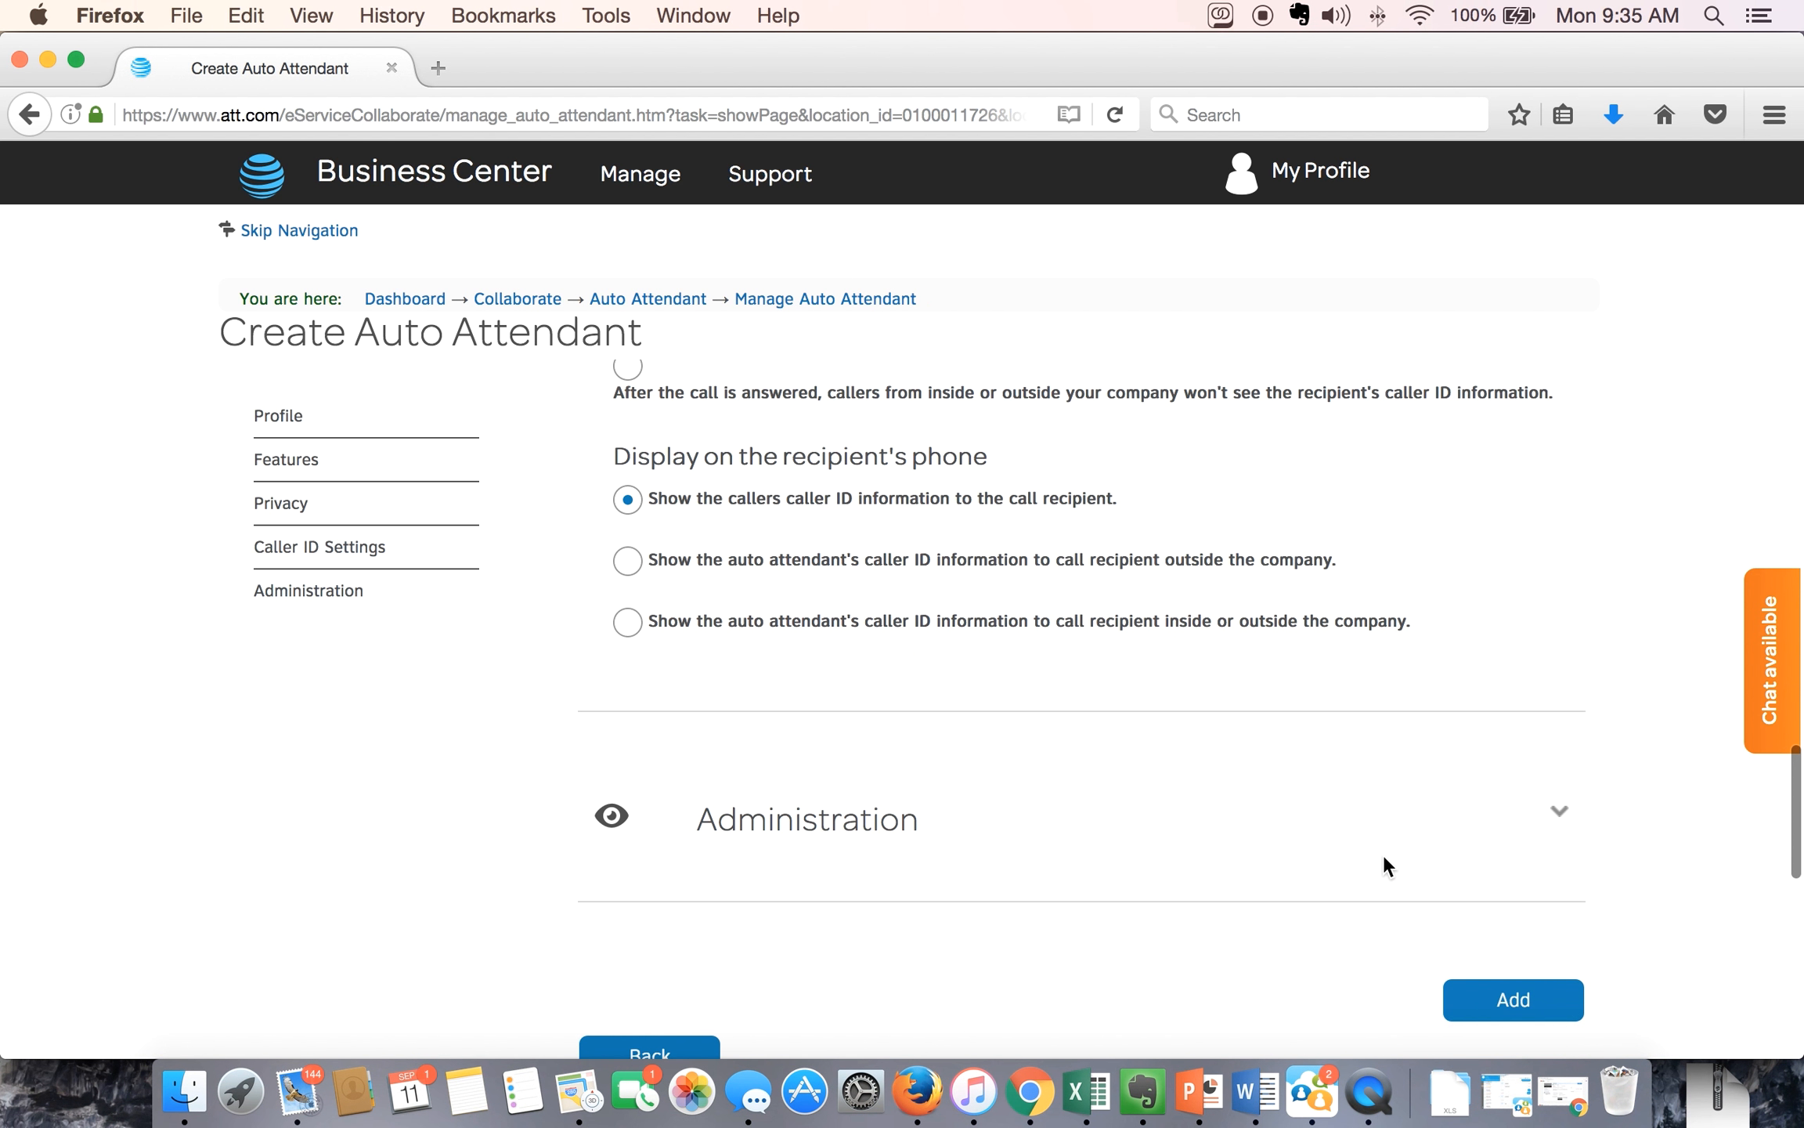
Step: Expand the Administration section, then add the new auto attendant and dismiss the notice
click(1538, 813)
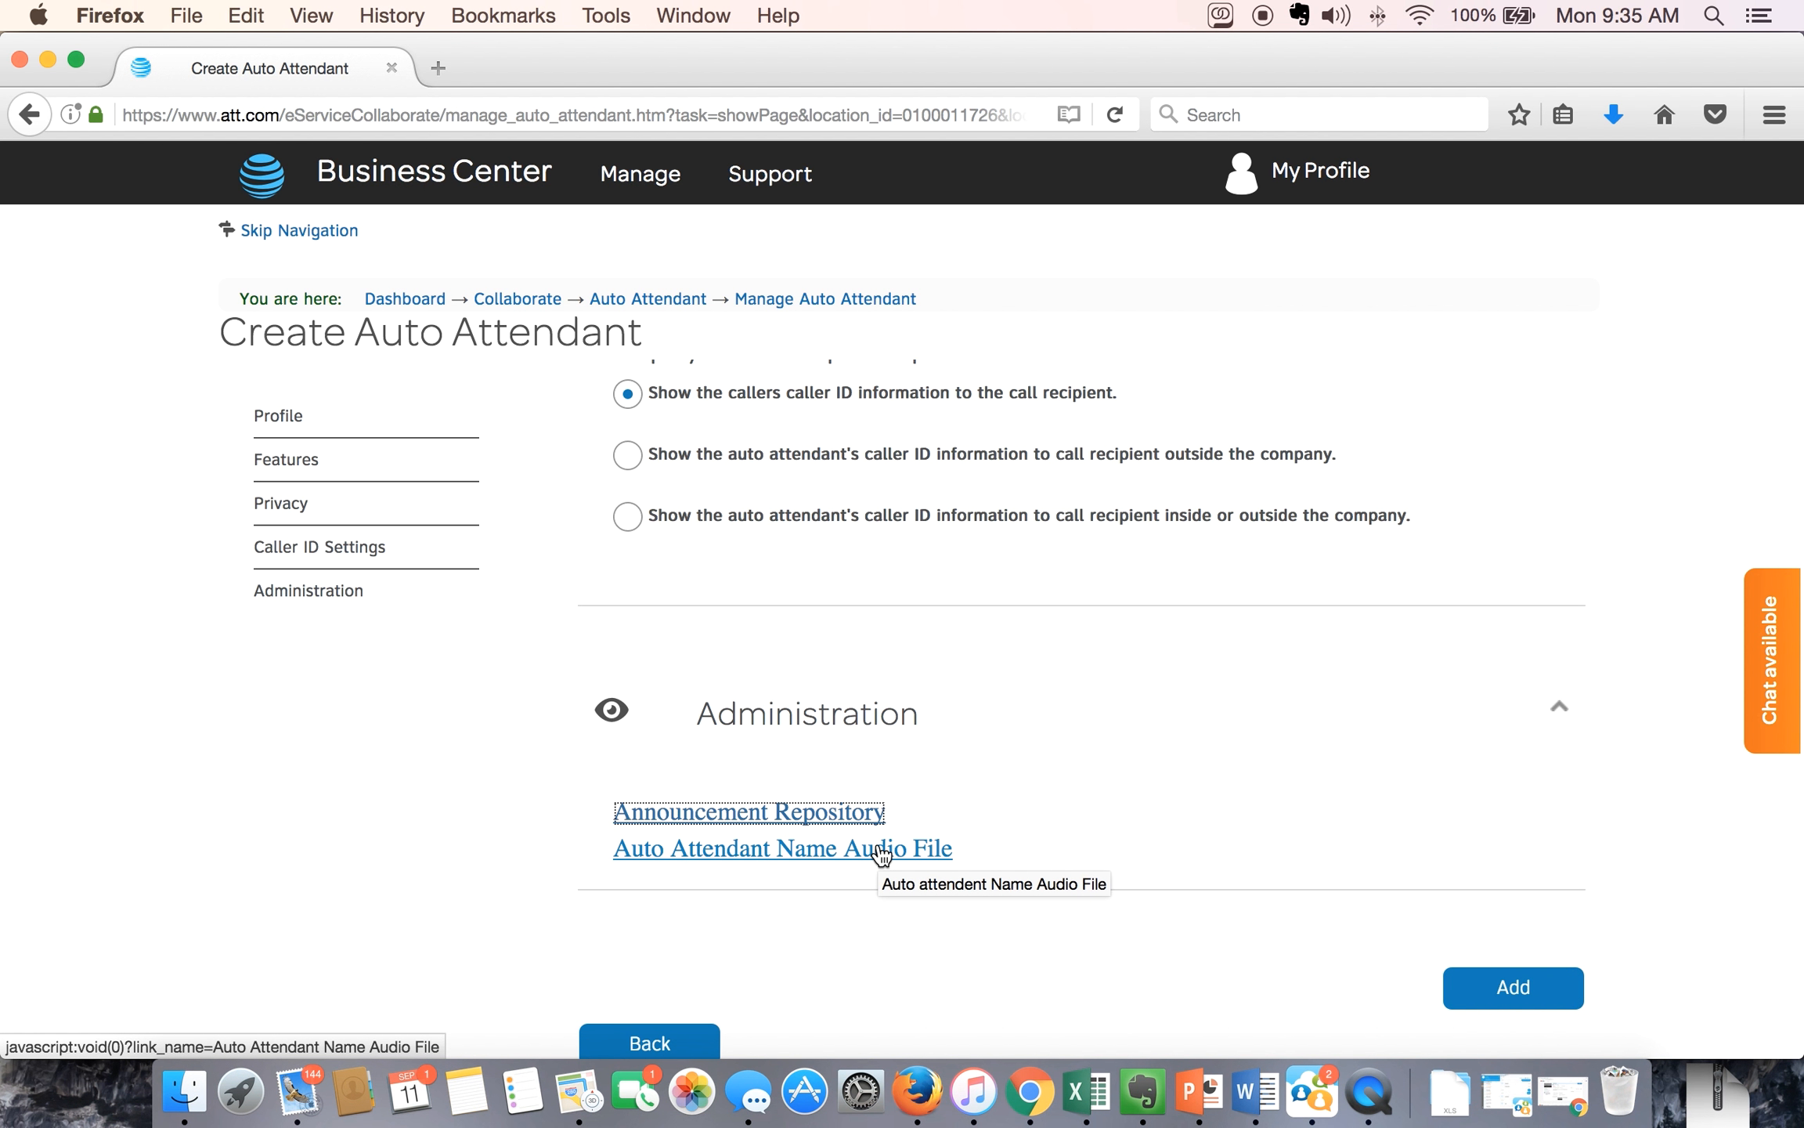
click(1516, 988)
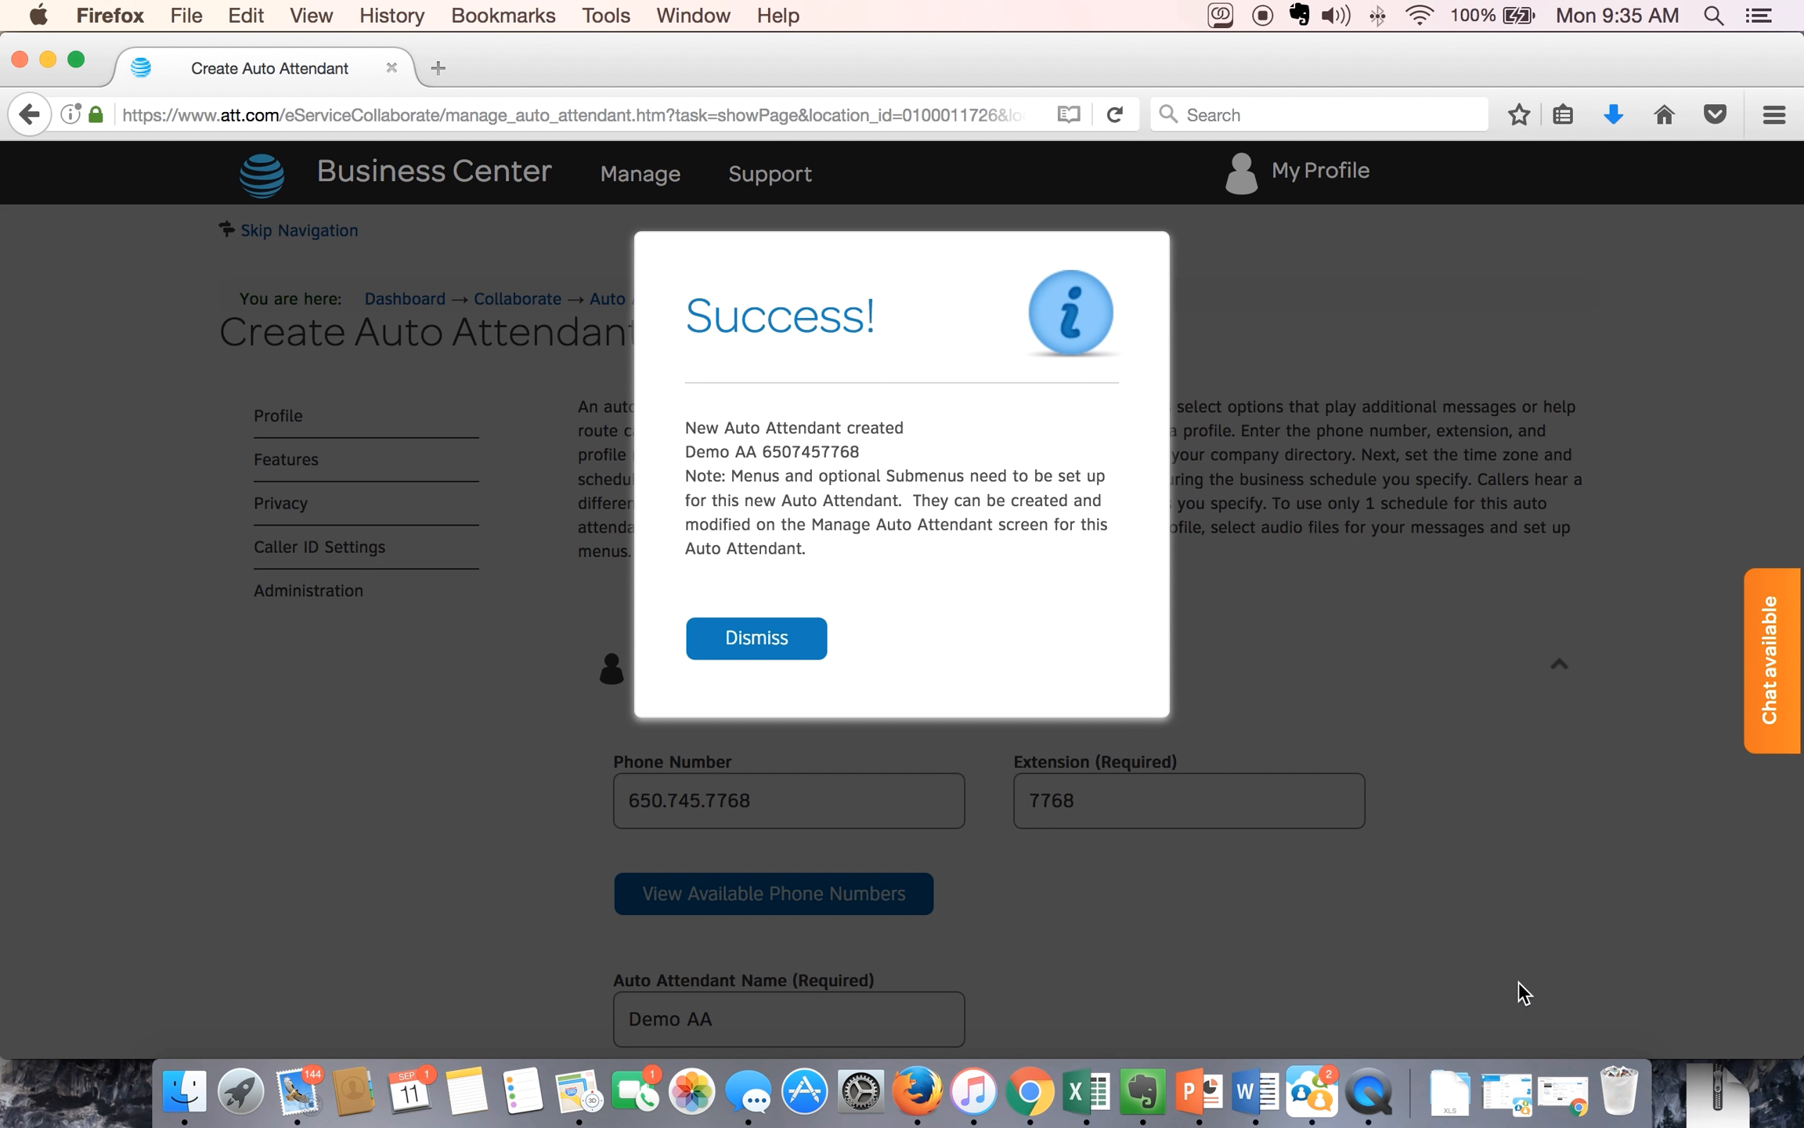
click(756, 641)
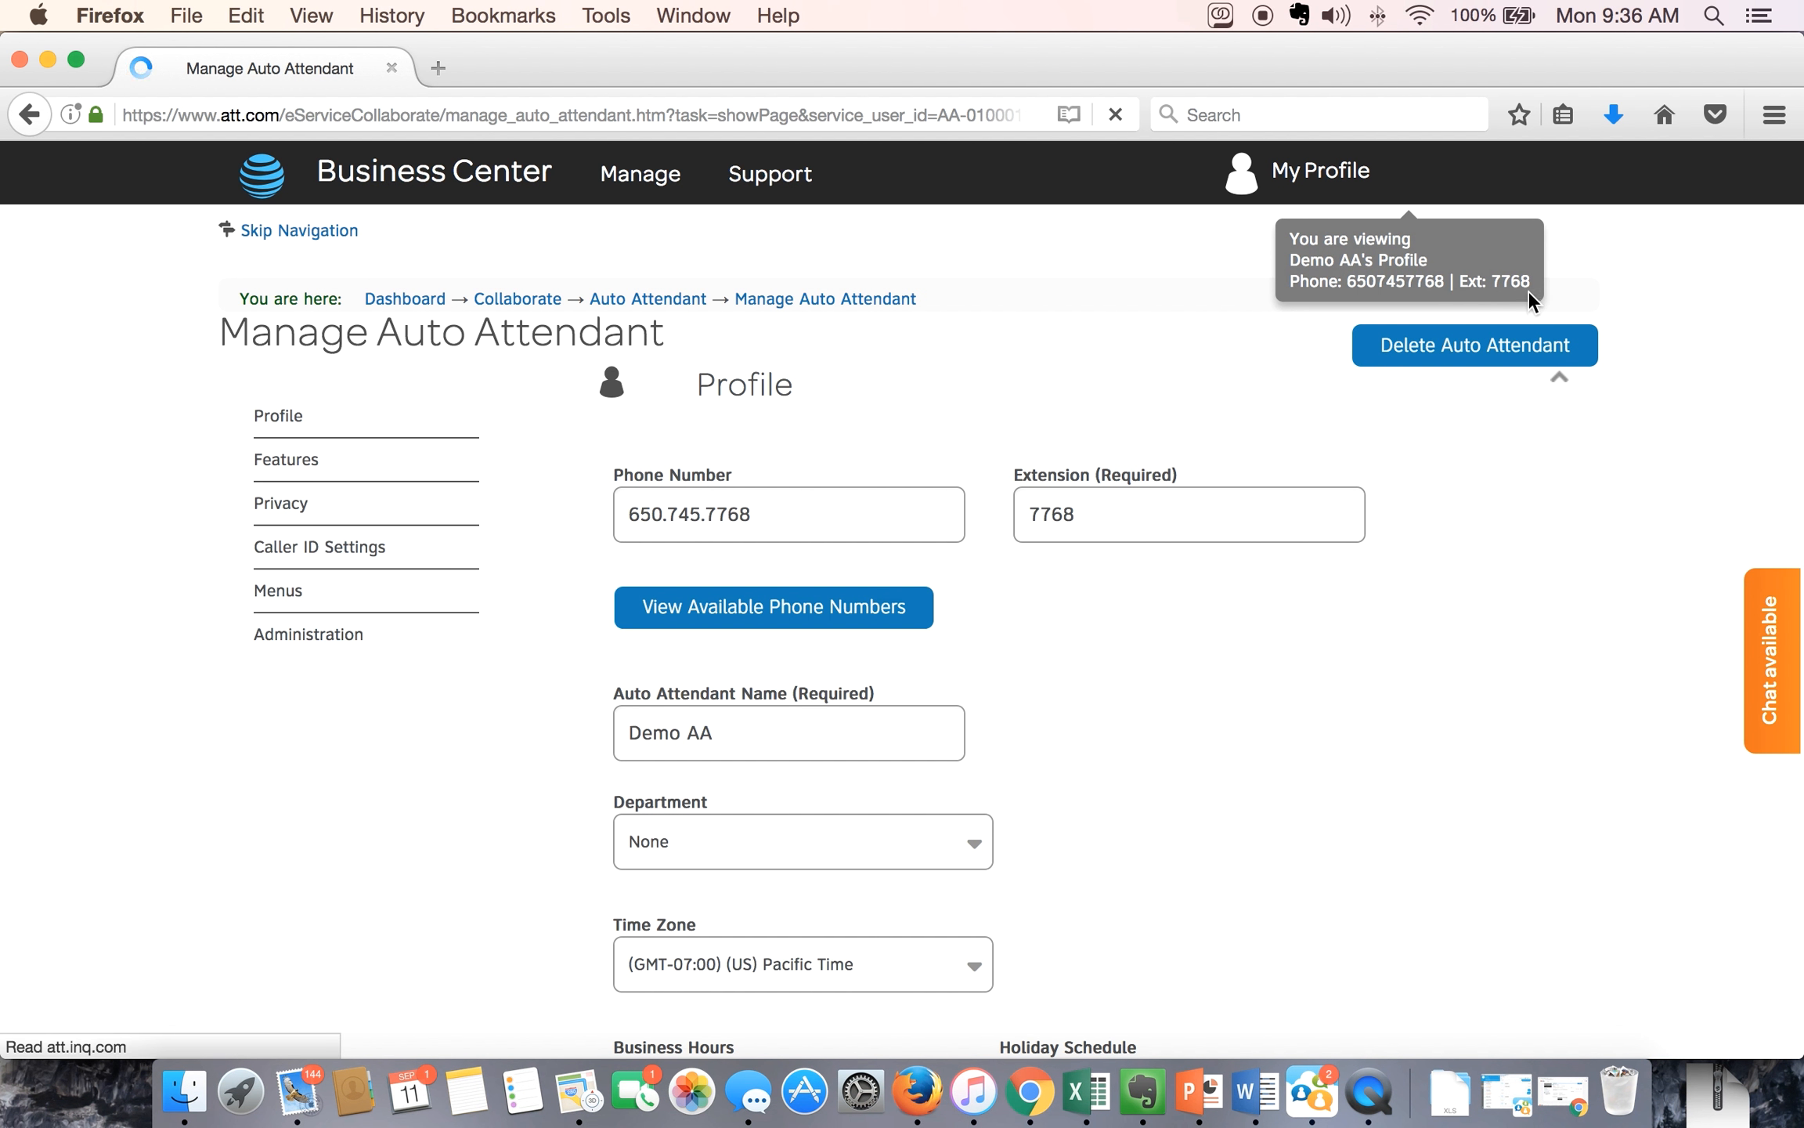
Step: Open the Business Hours Menu of the Demo AA auto attendant for management from its Main Menus
scroll(1205, 680, down, 5)
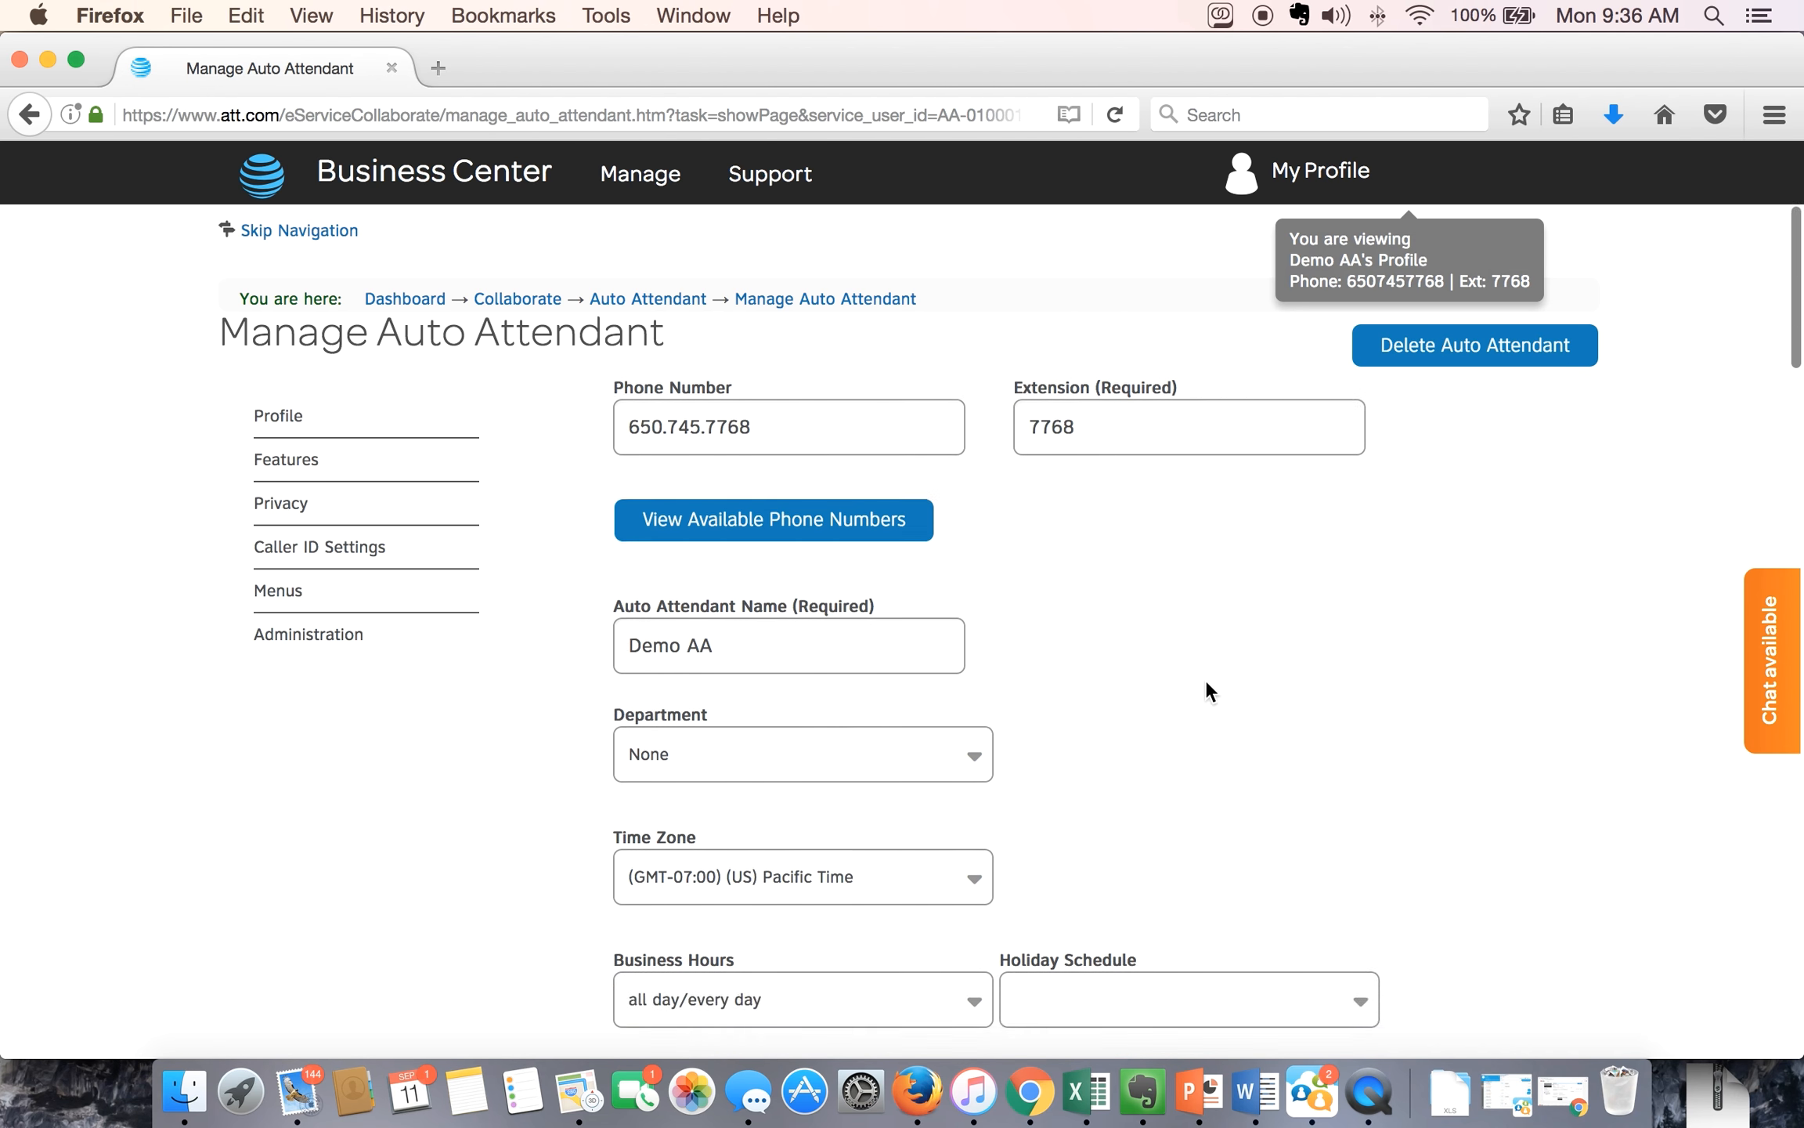
scroll(1205, 679, down, 15)
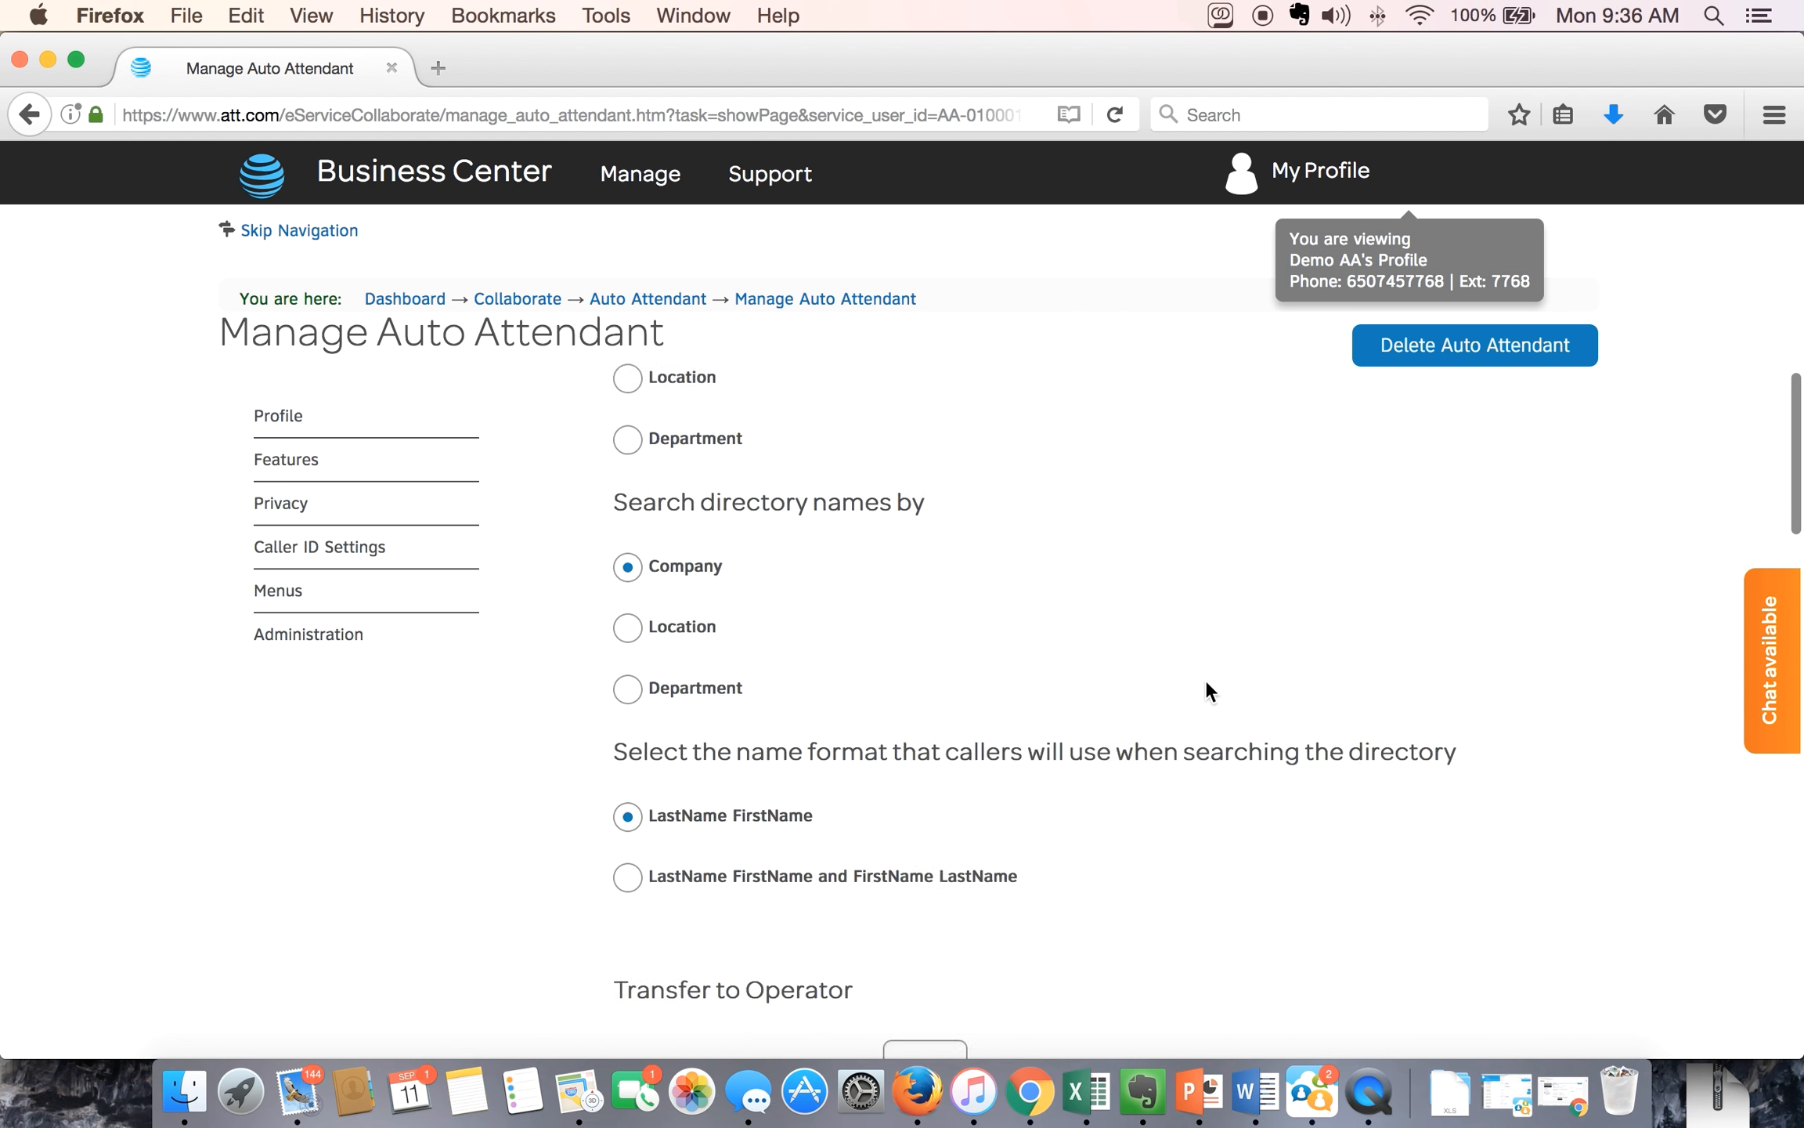
scroll(1206, 681, down, 10)
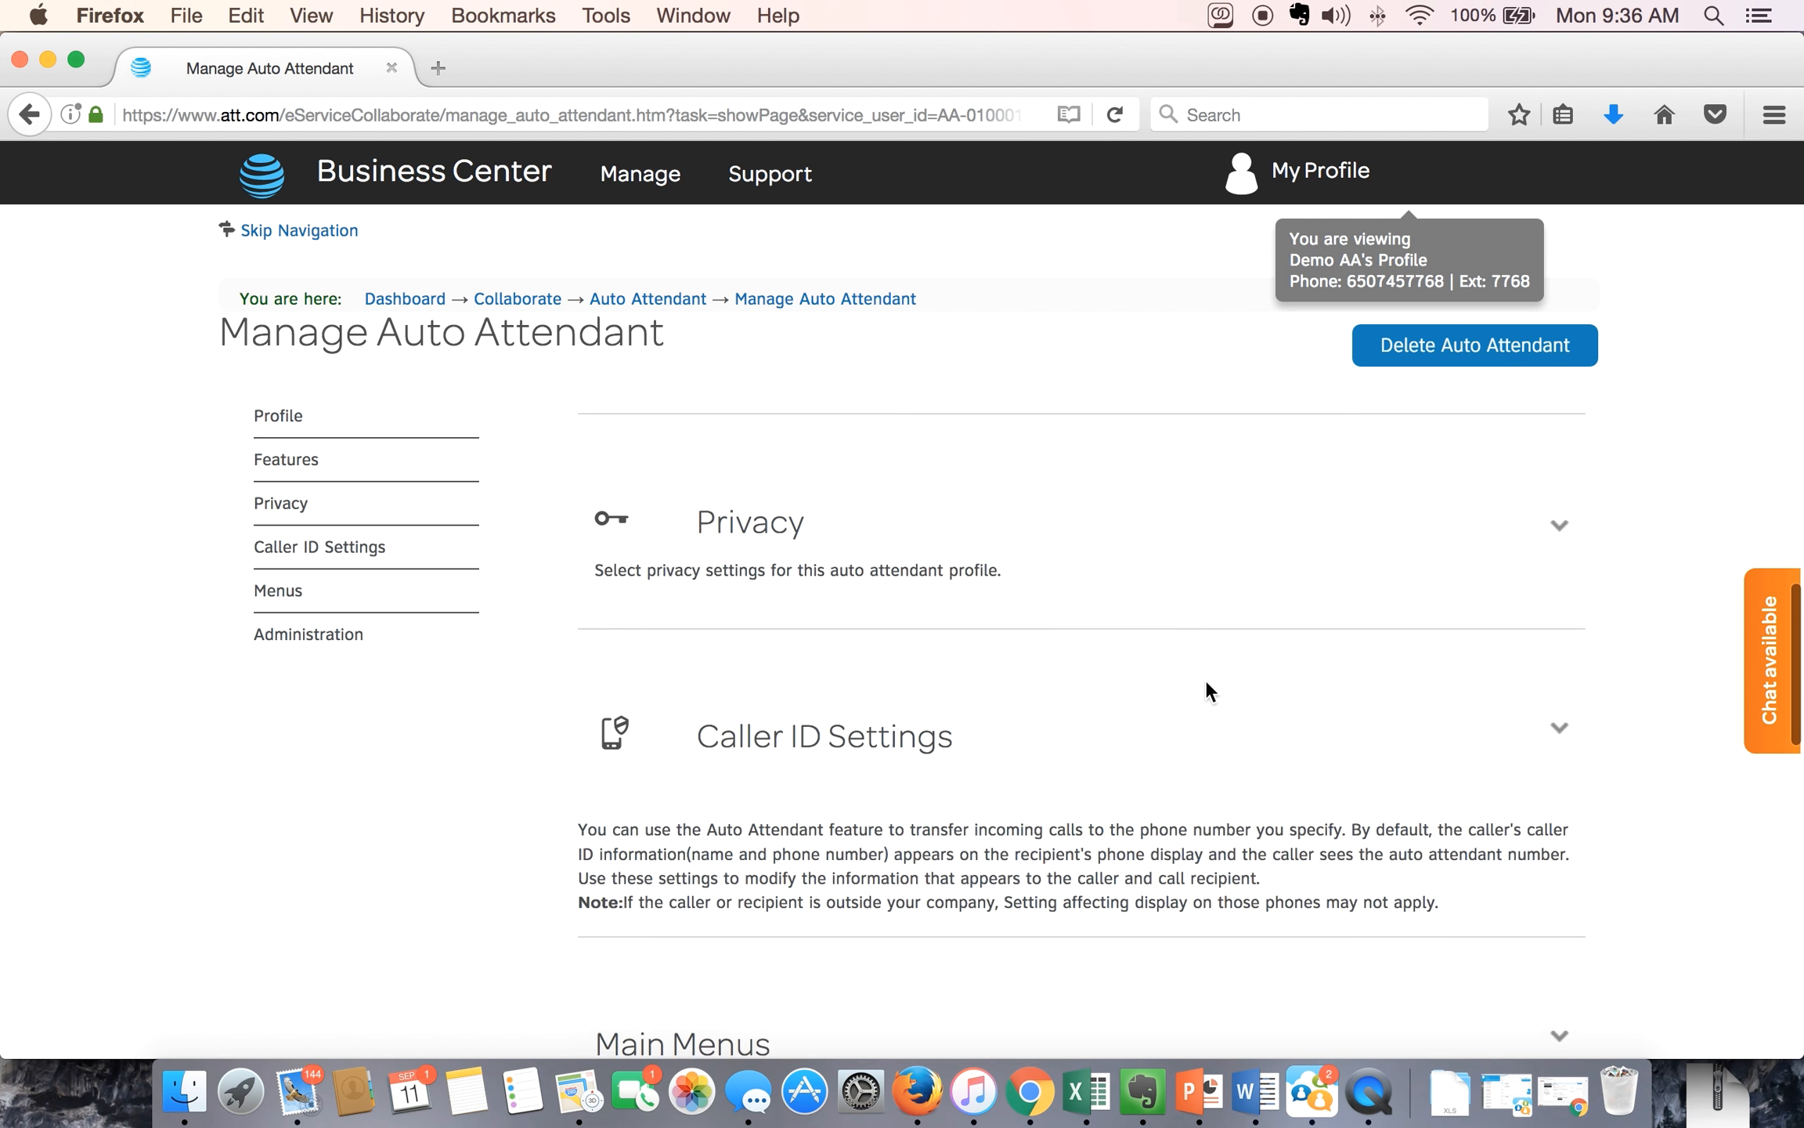
scroll(1206, 683, down, 4)
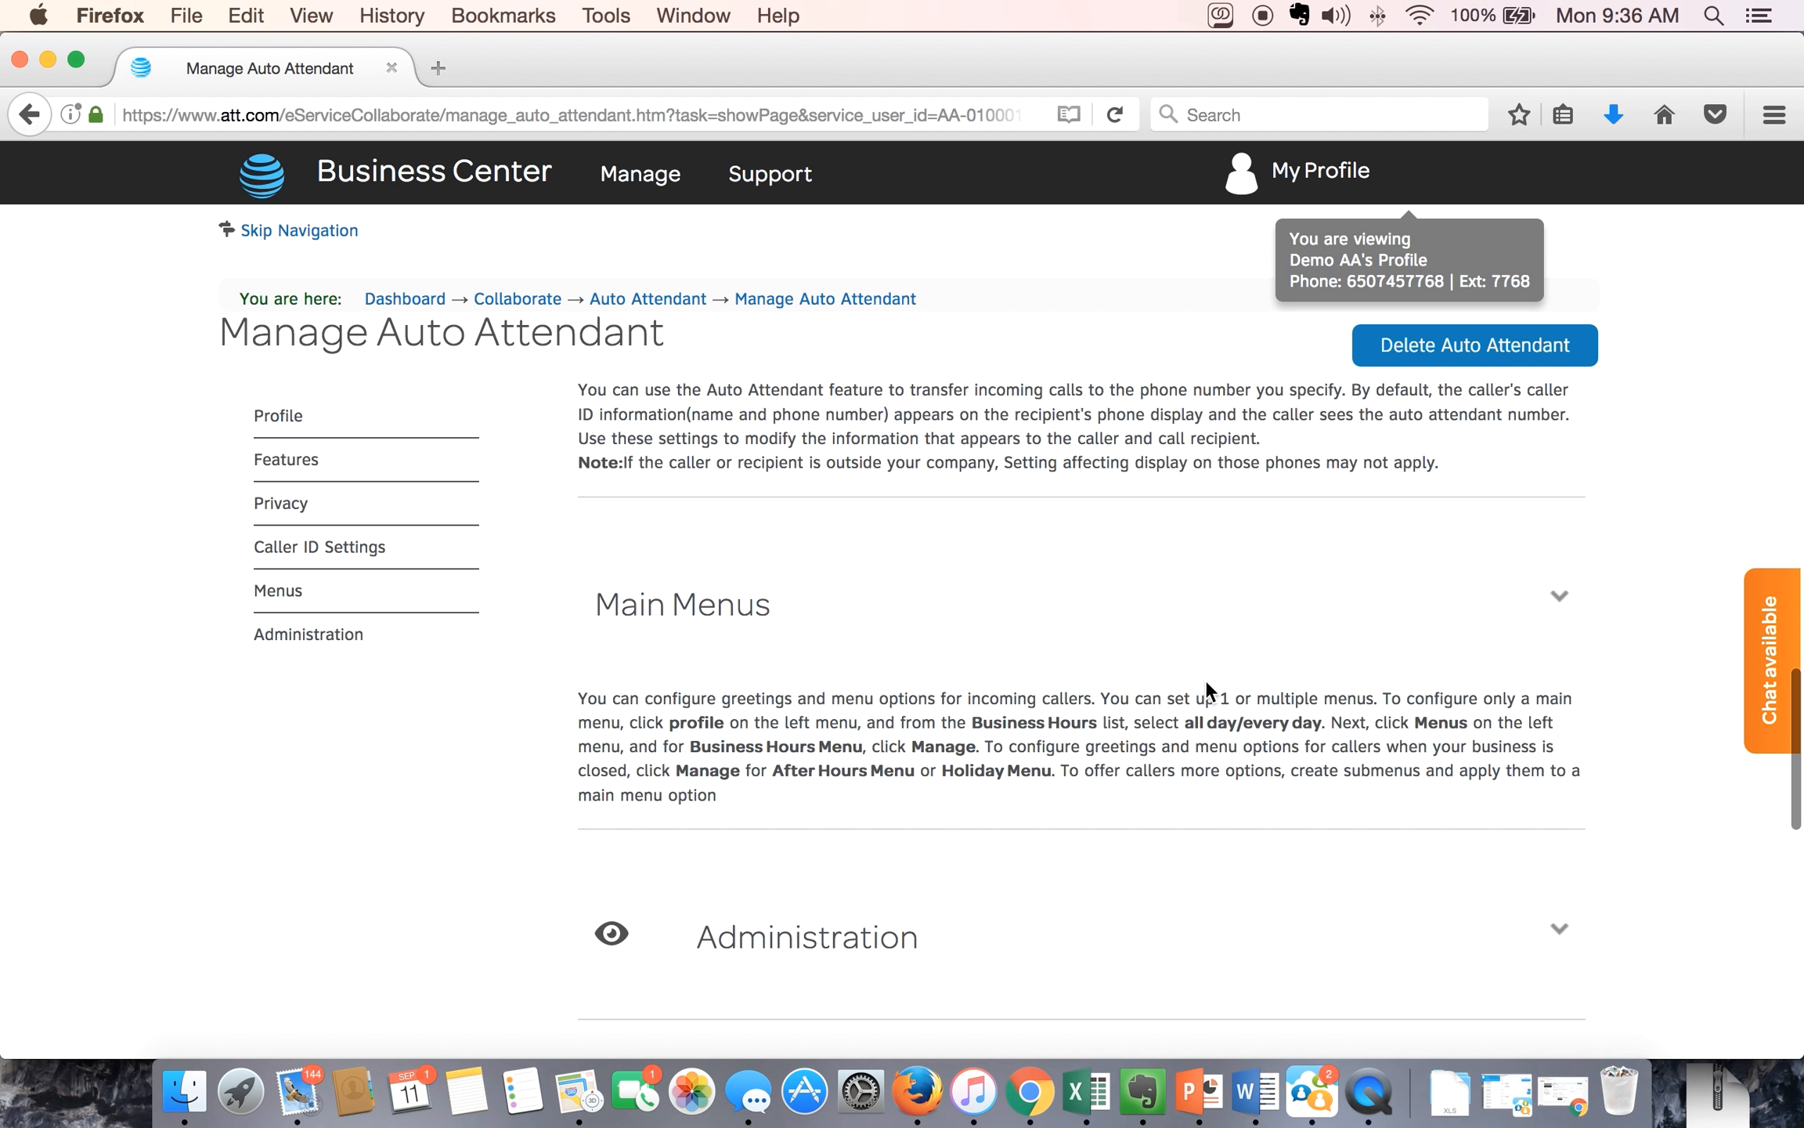
click(1560, 599)
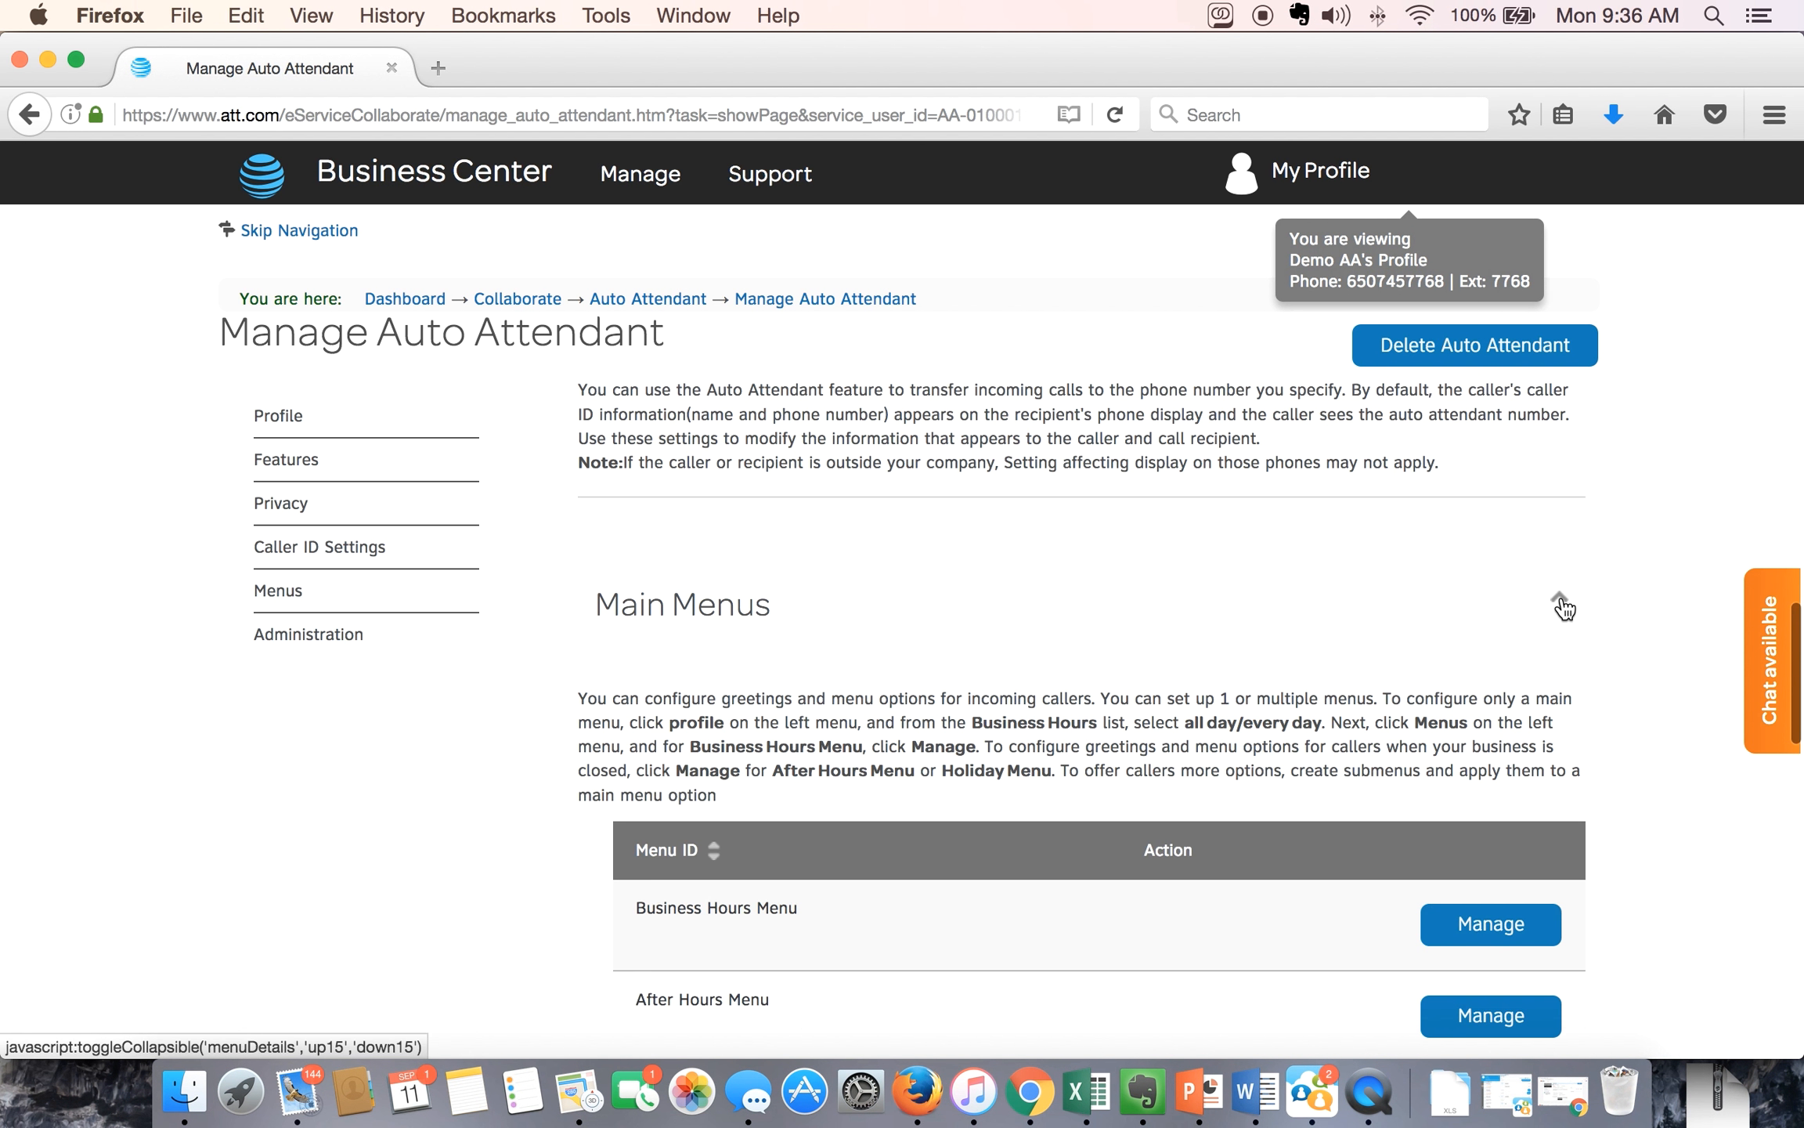
scroll(1480, 705, down, 5)
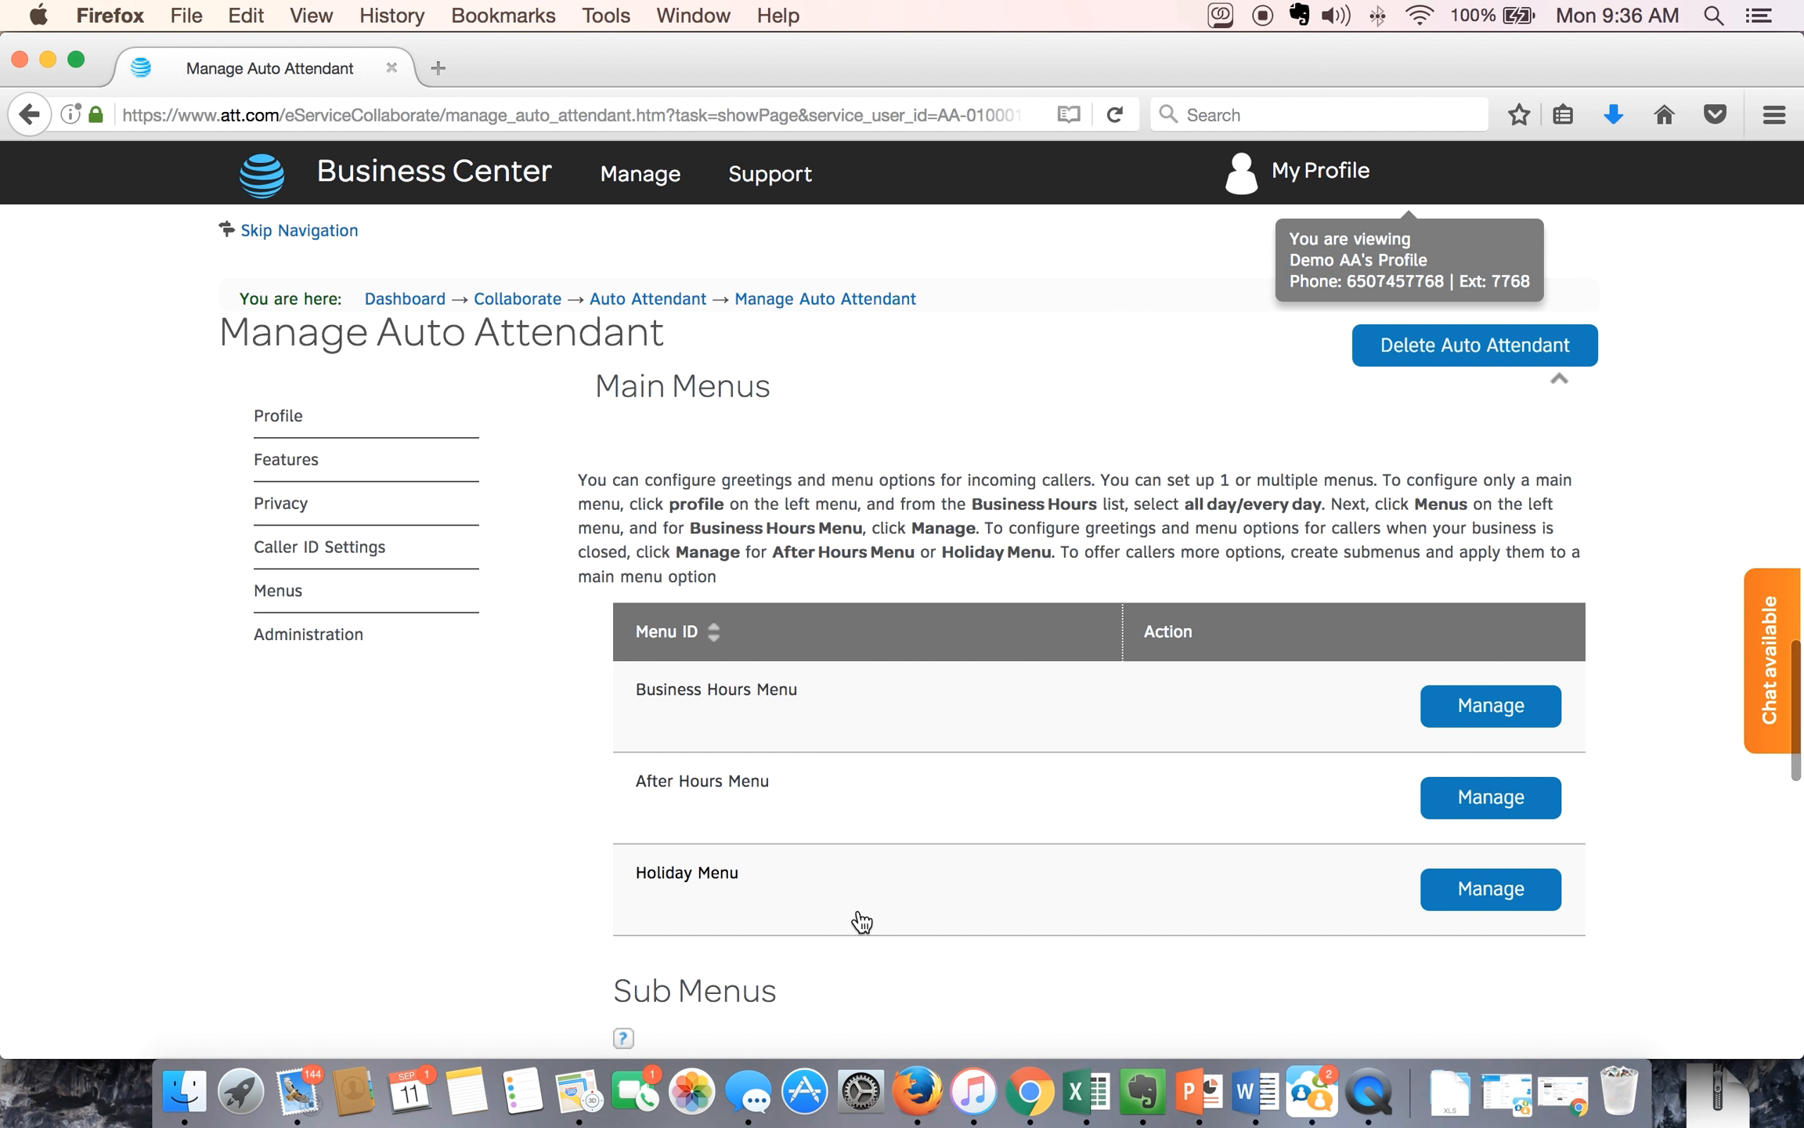
click(1450, 711)
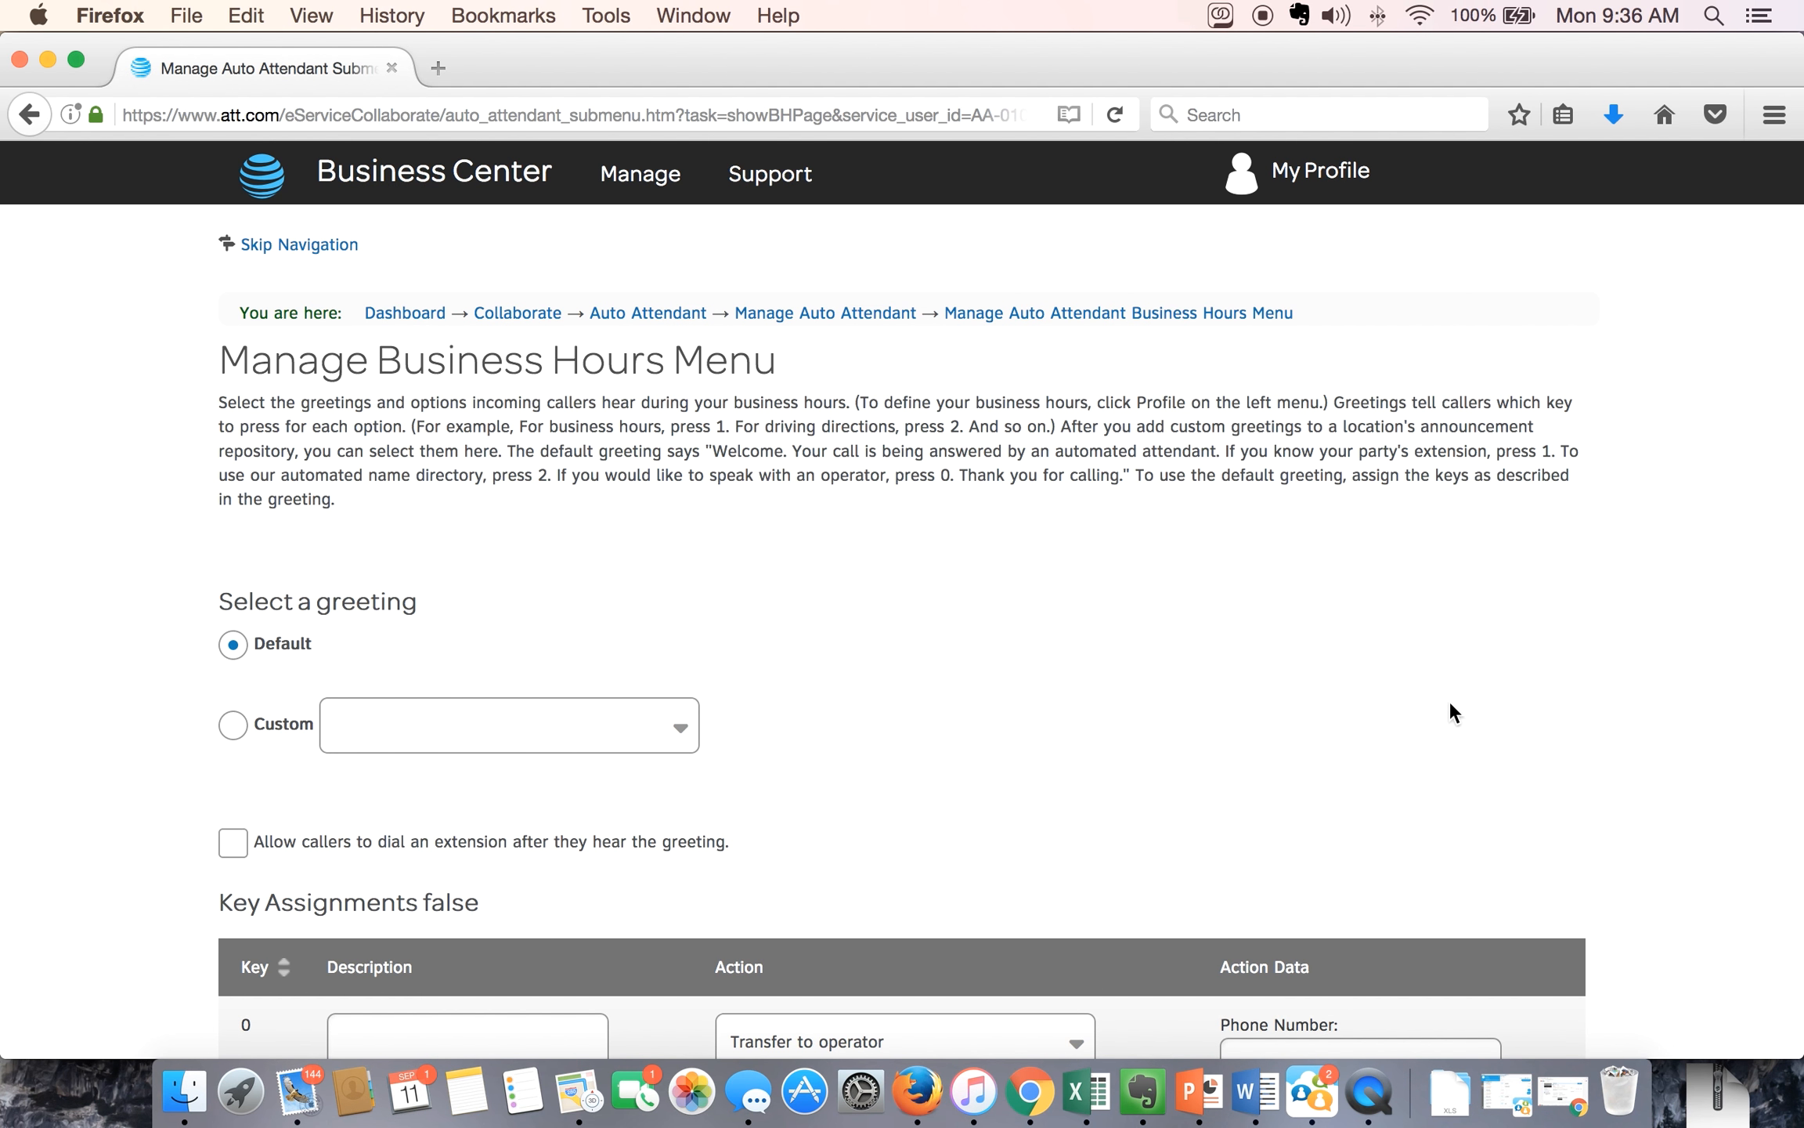
Step: Choose the custom greeting AA-Main and allow callers to dial an extension after they hear the greeting
scroll(1449, 704, down, 3)
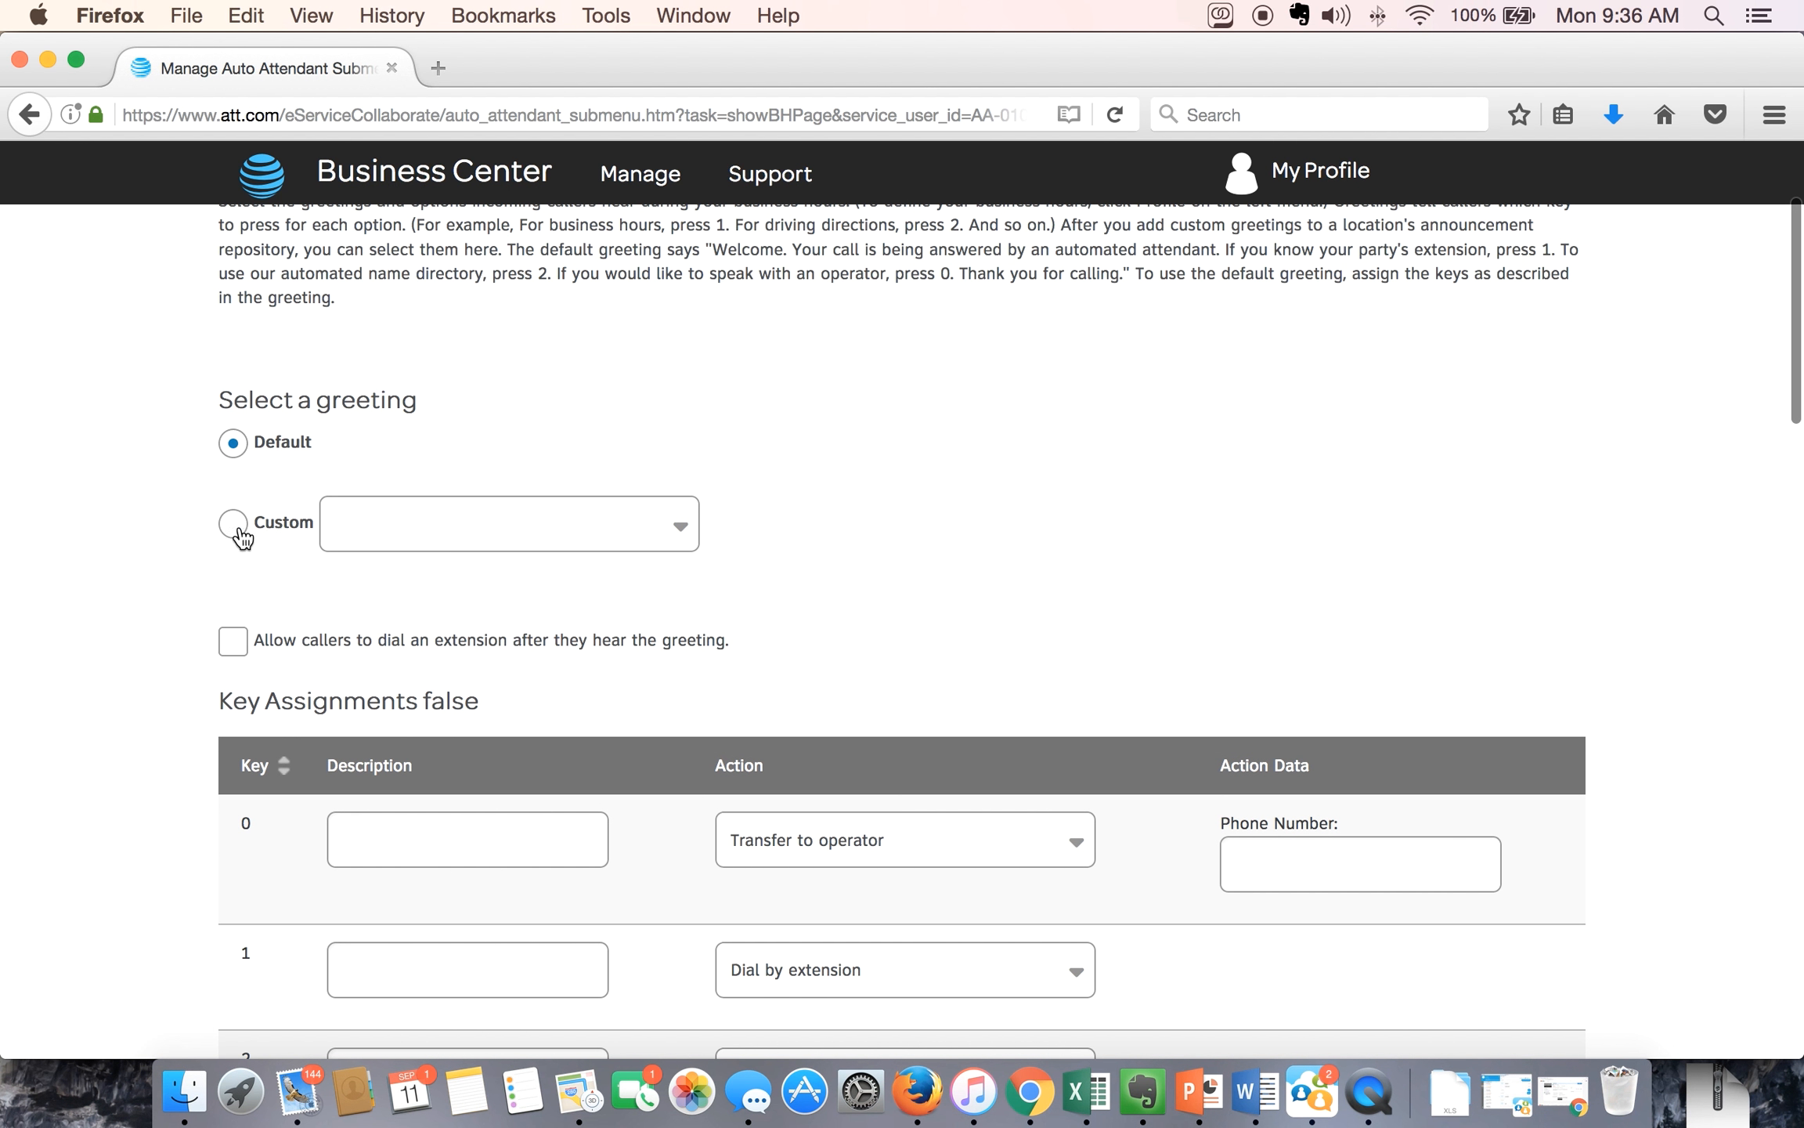
click(235, 526)
click(406, 529)
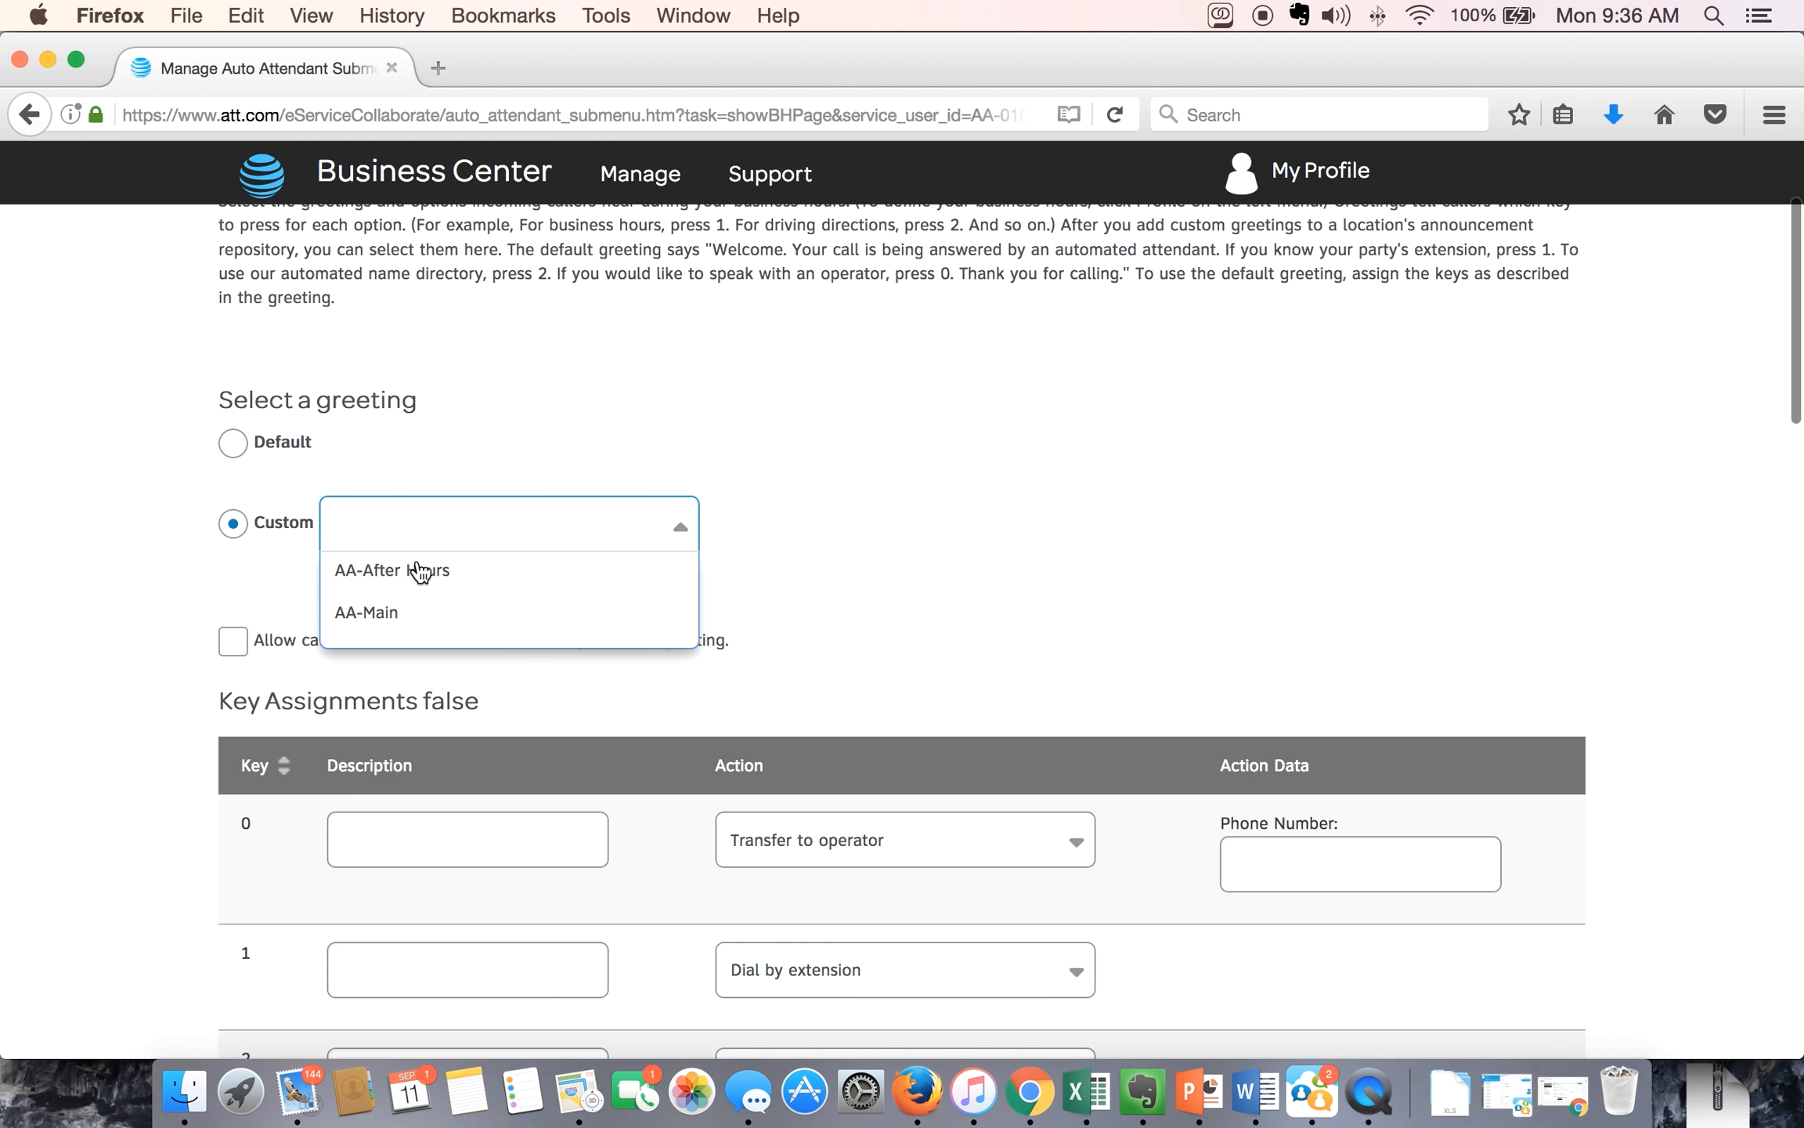
click(429, 615)
scroll(682, 661, down, 1)
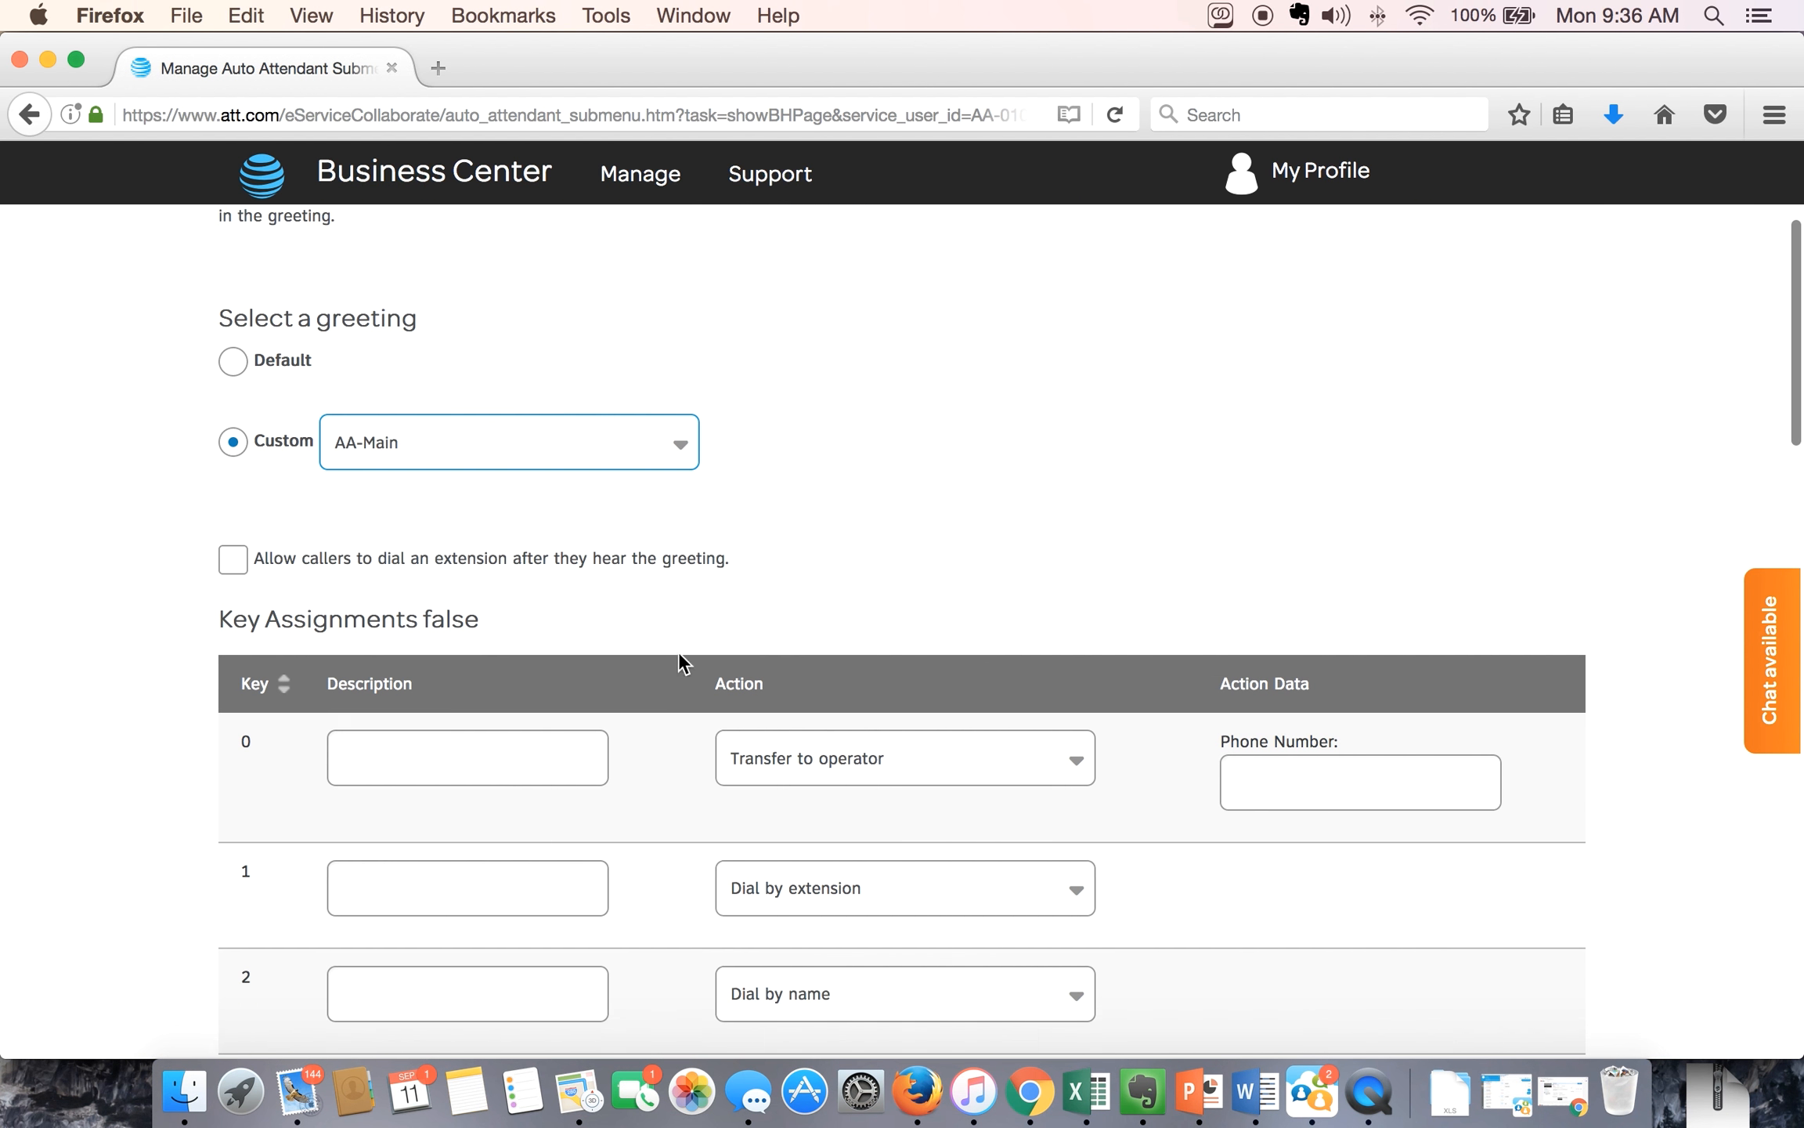
scroll(678, 662, down, 1)
click(235, 503)
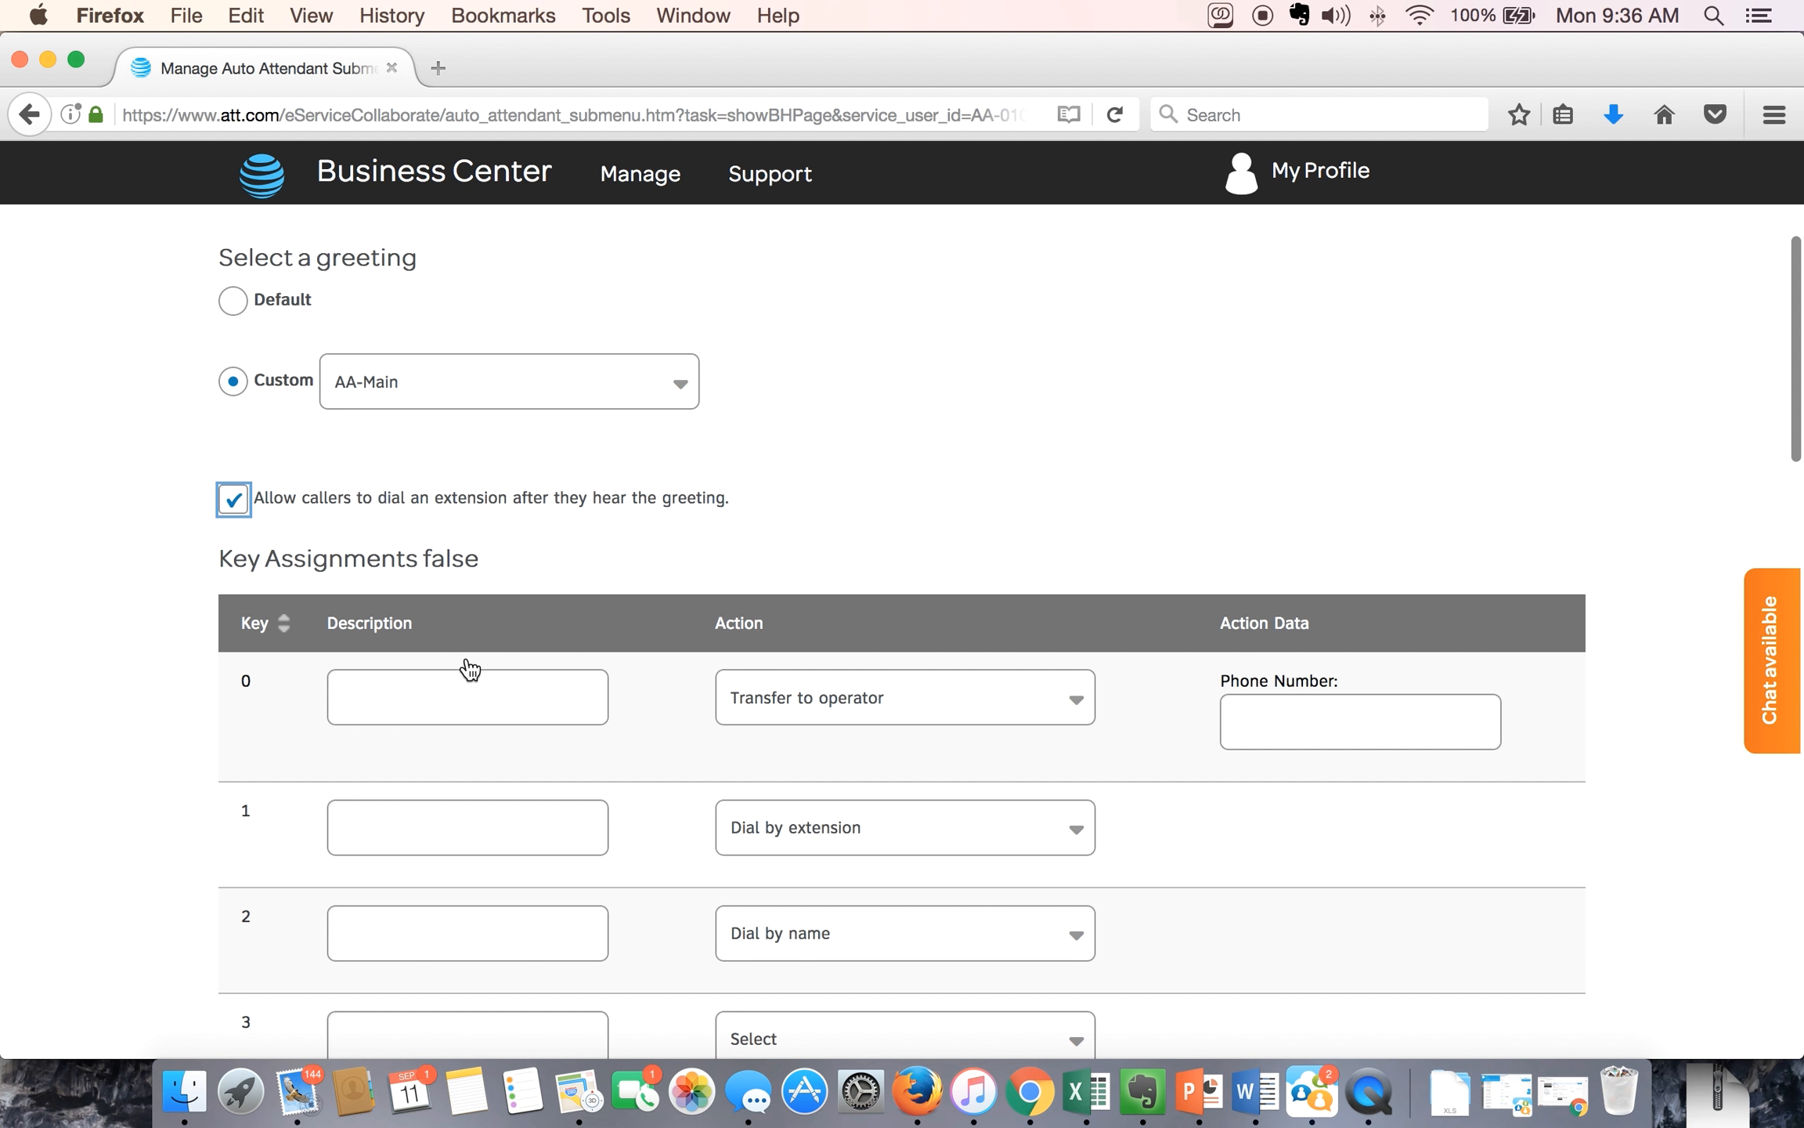
Step: Describe key 0 as "Operator" and enter the operator's phone number for its Transfer to operator action
click(491, 692)
scroll(495, 693, down, 2)
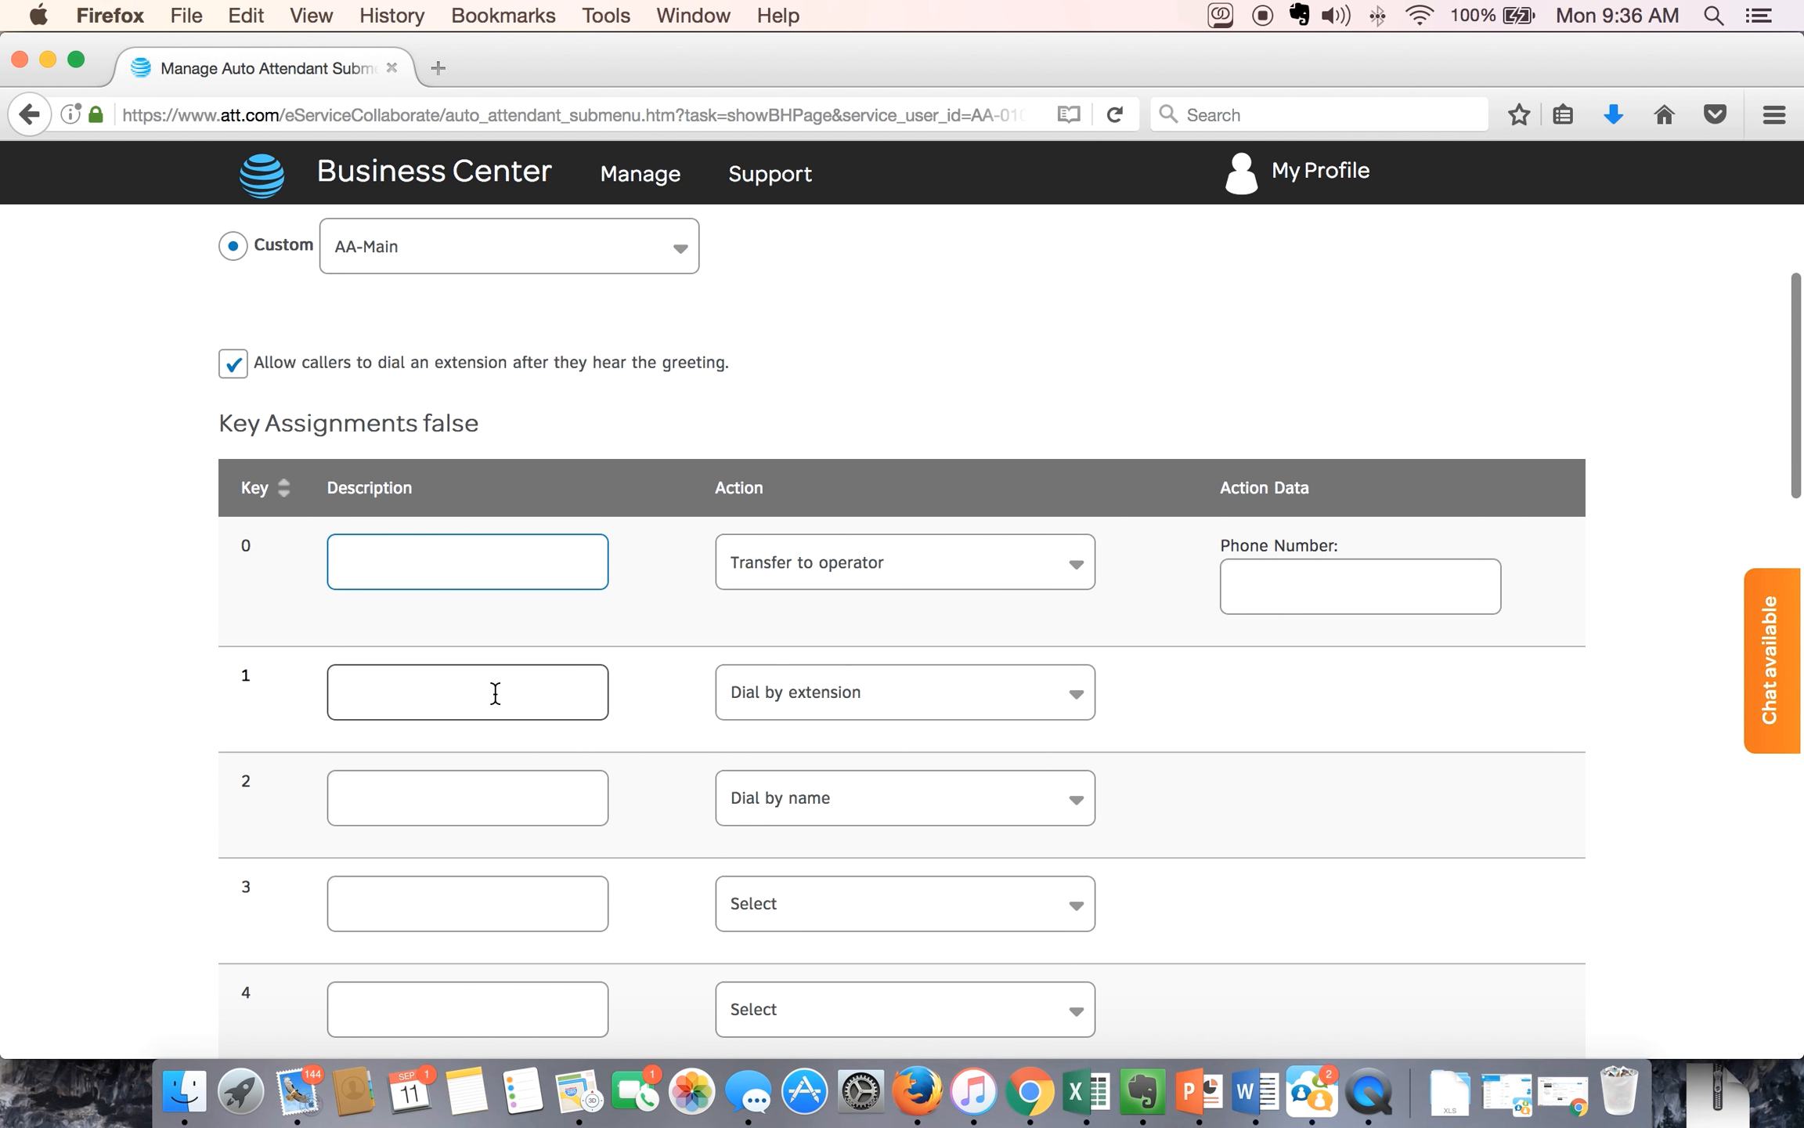
text(Operator)
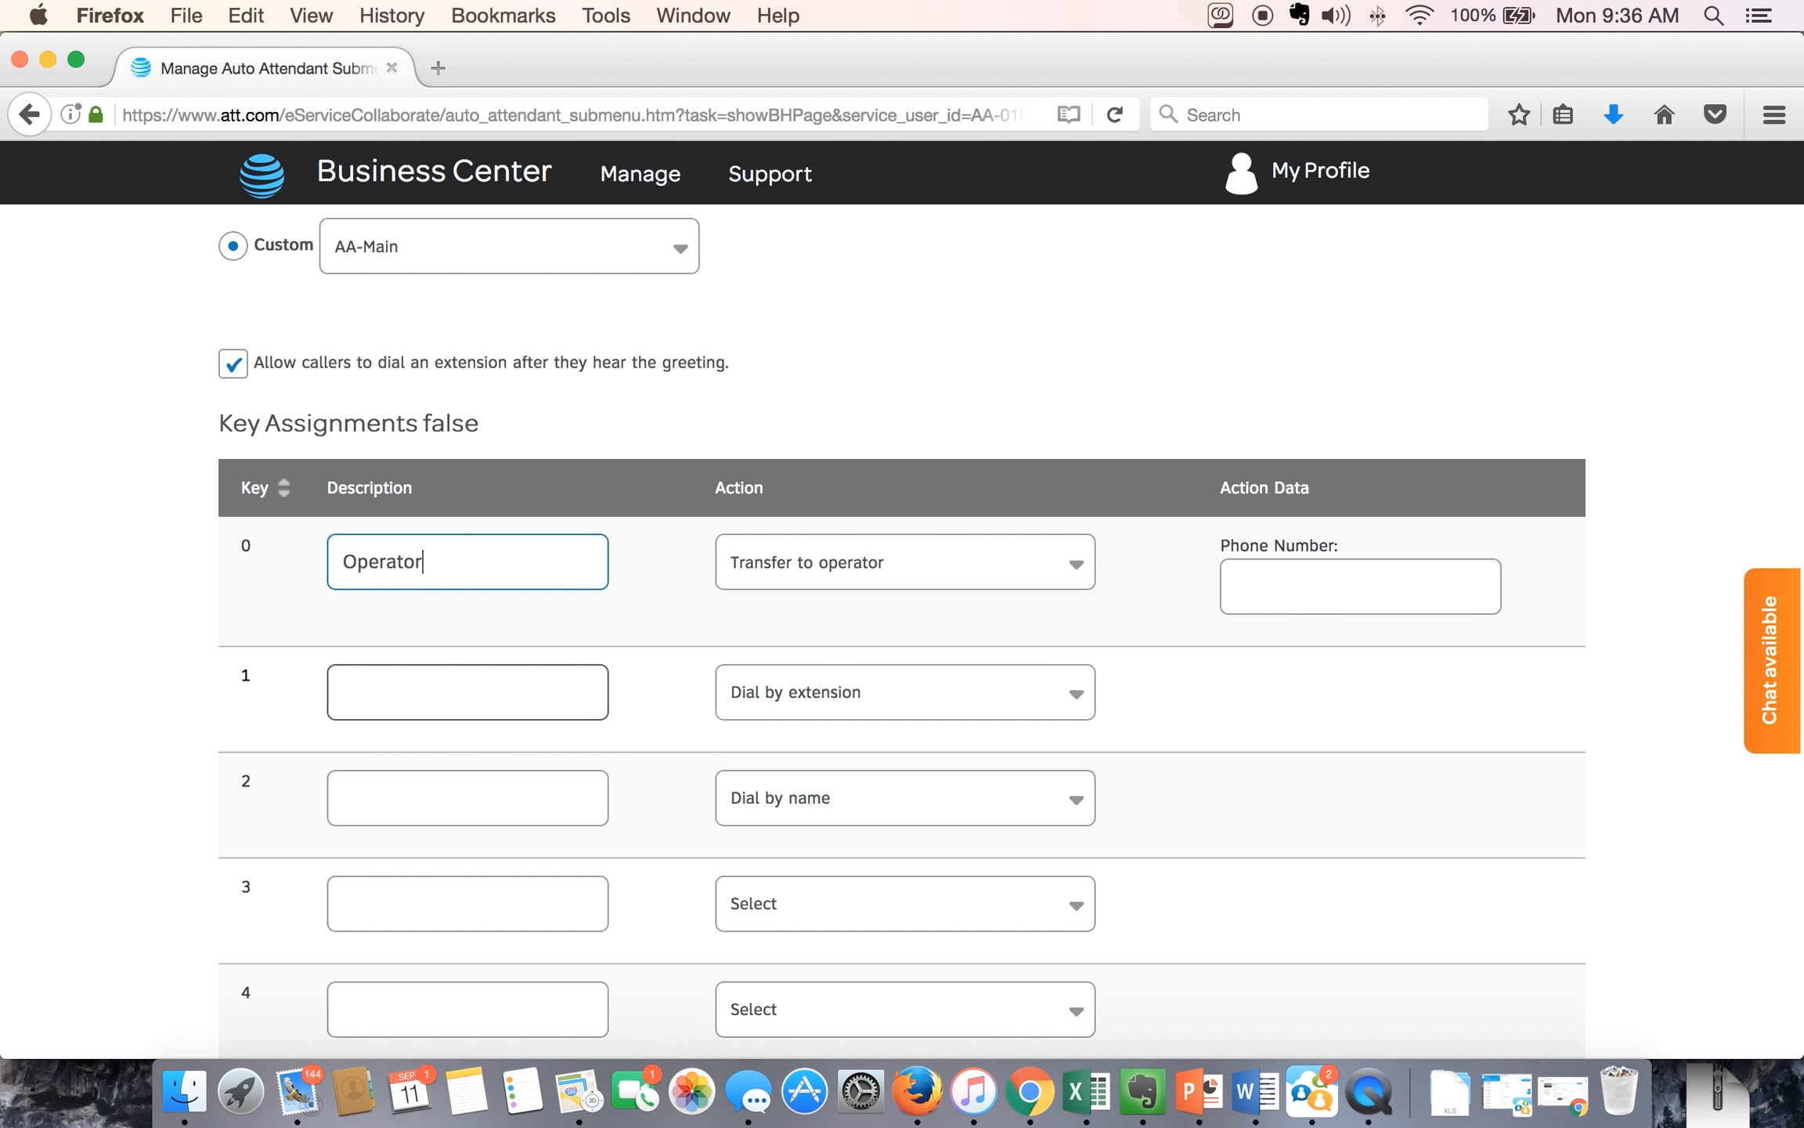
click(1247, 572)
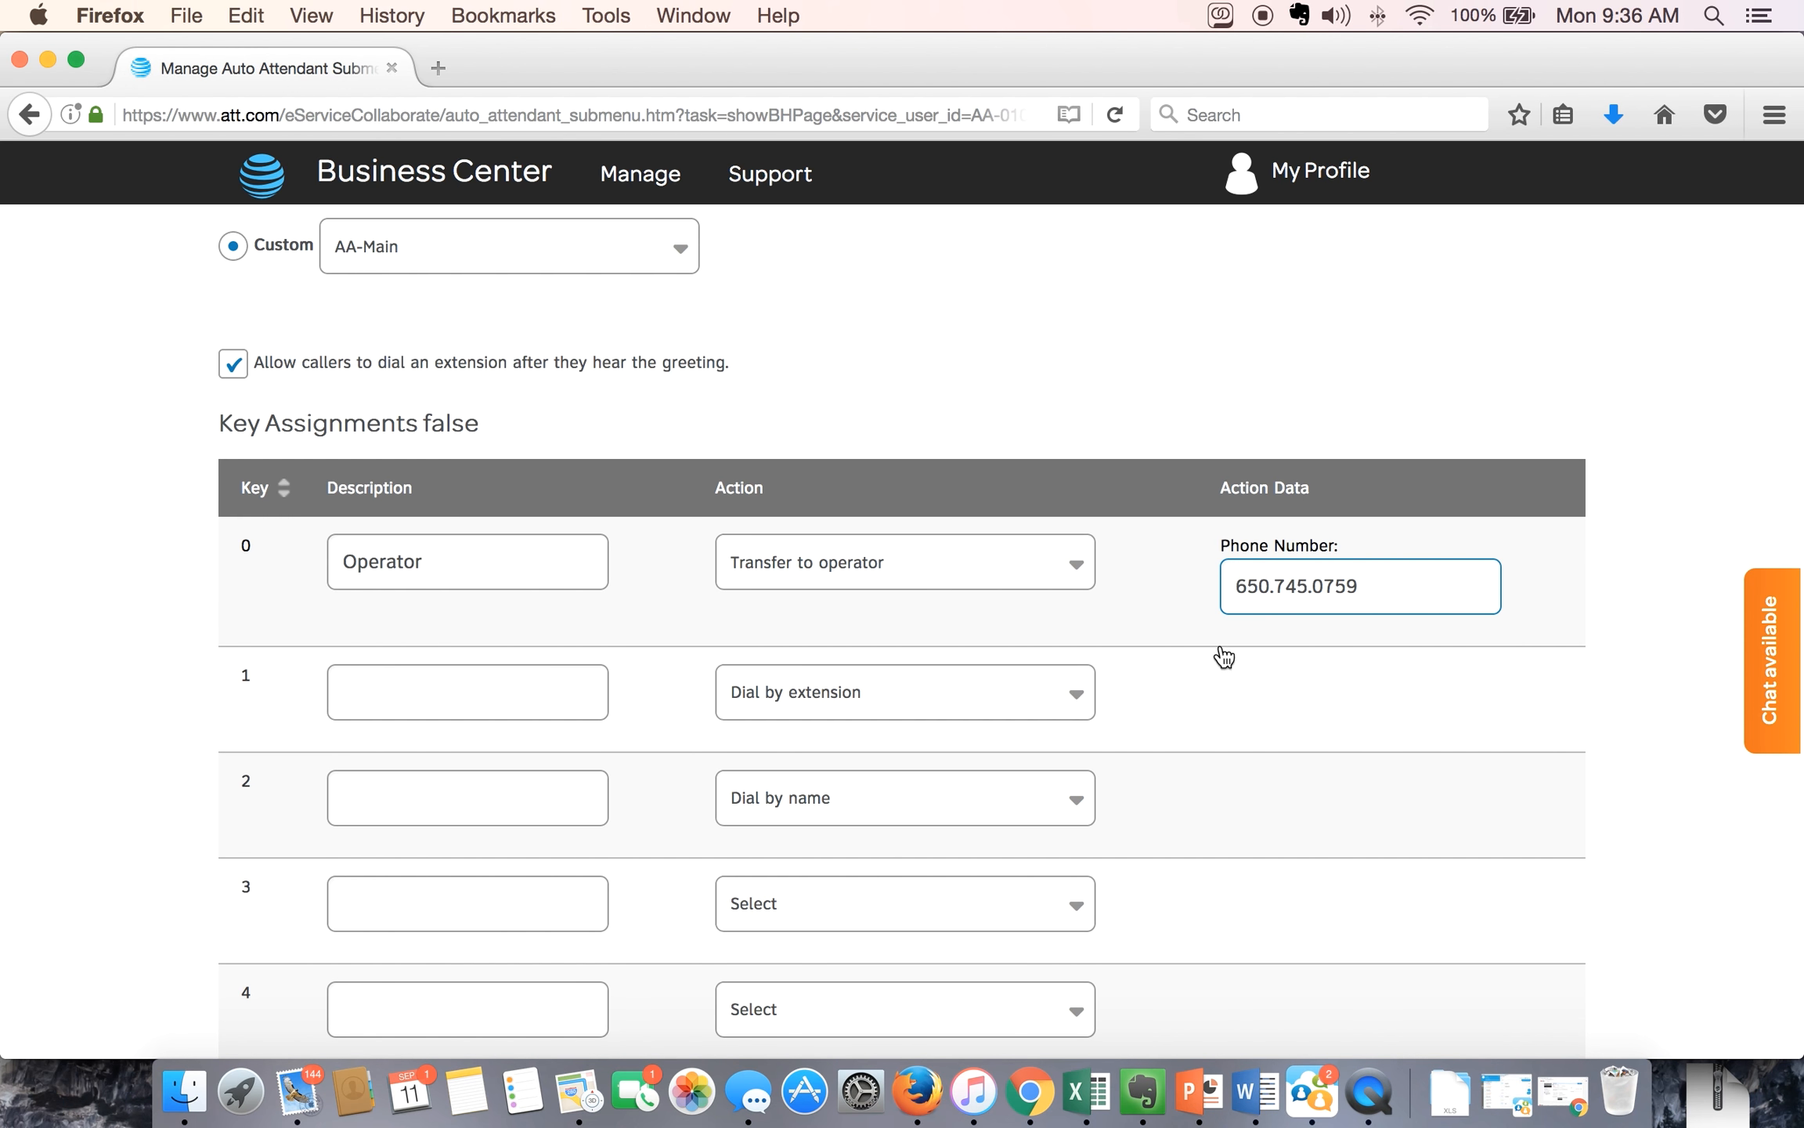
Step: Assign key 1 the description "Sales Dept" and the action Transfer with prompt, and enter the department's phone extension
click(548, 688)
text(Sales Dept)
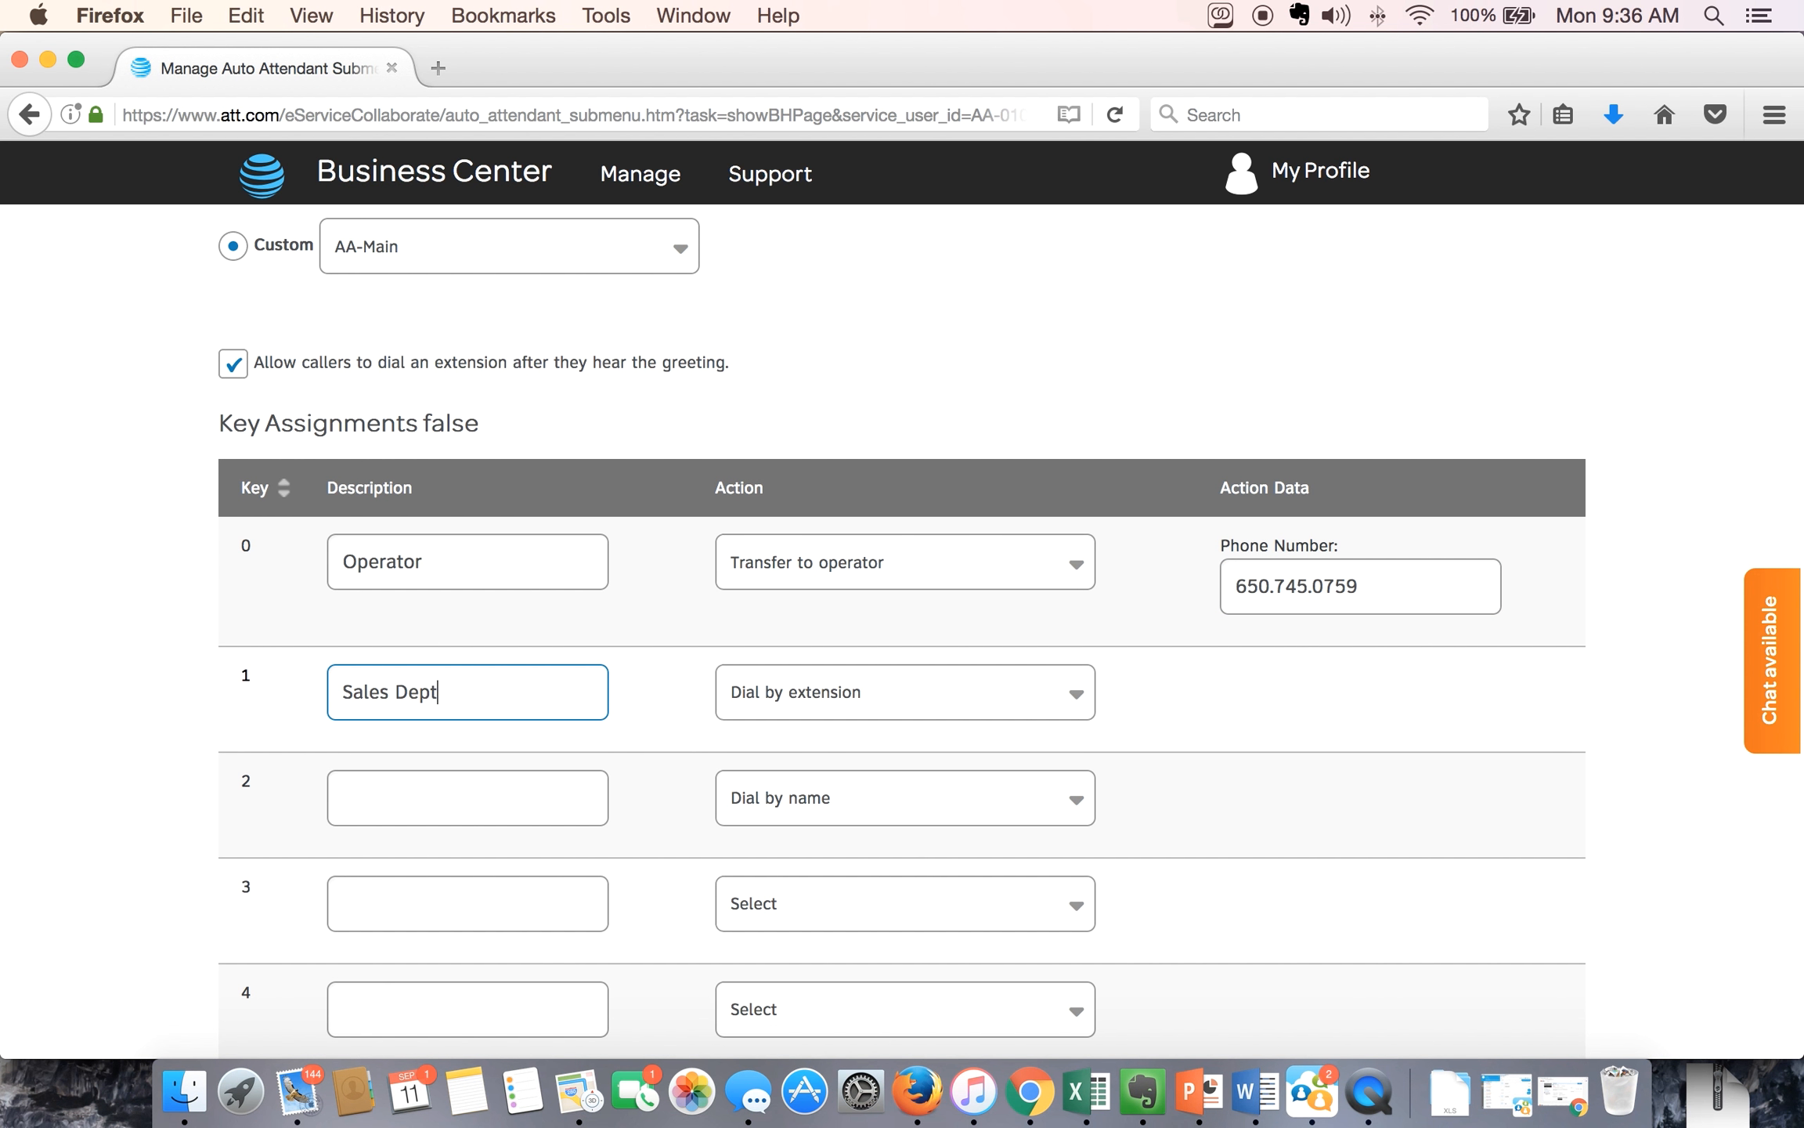
click(846, 692)
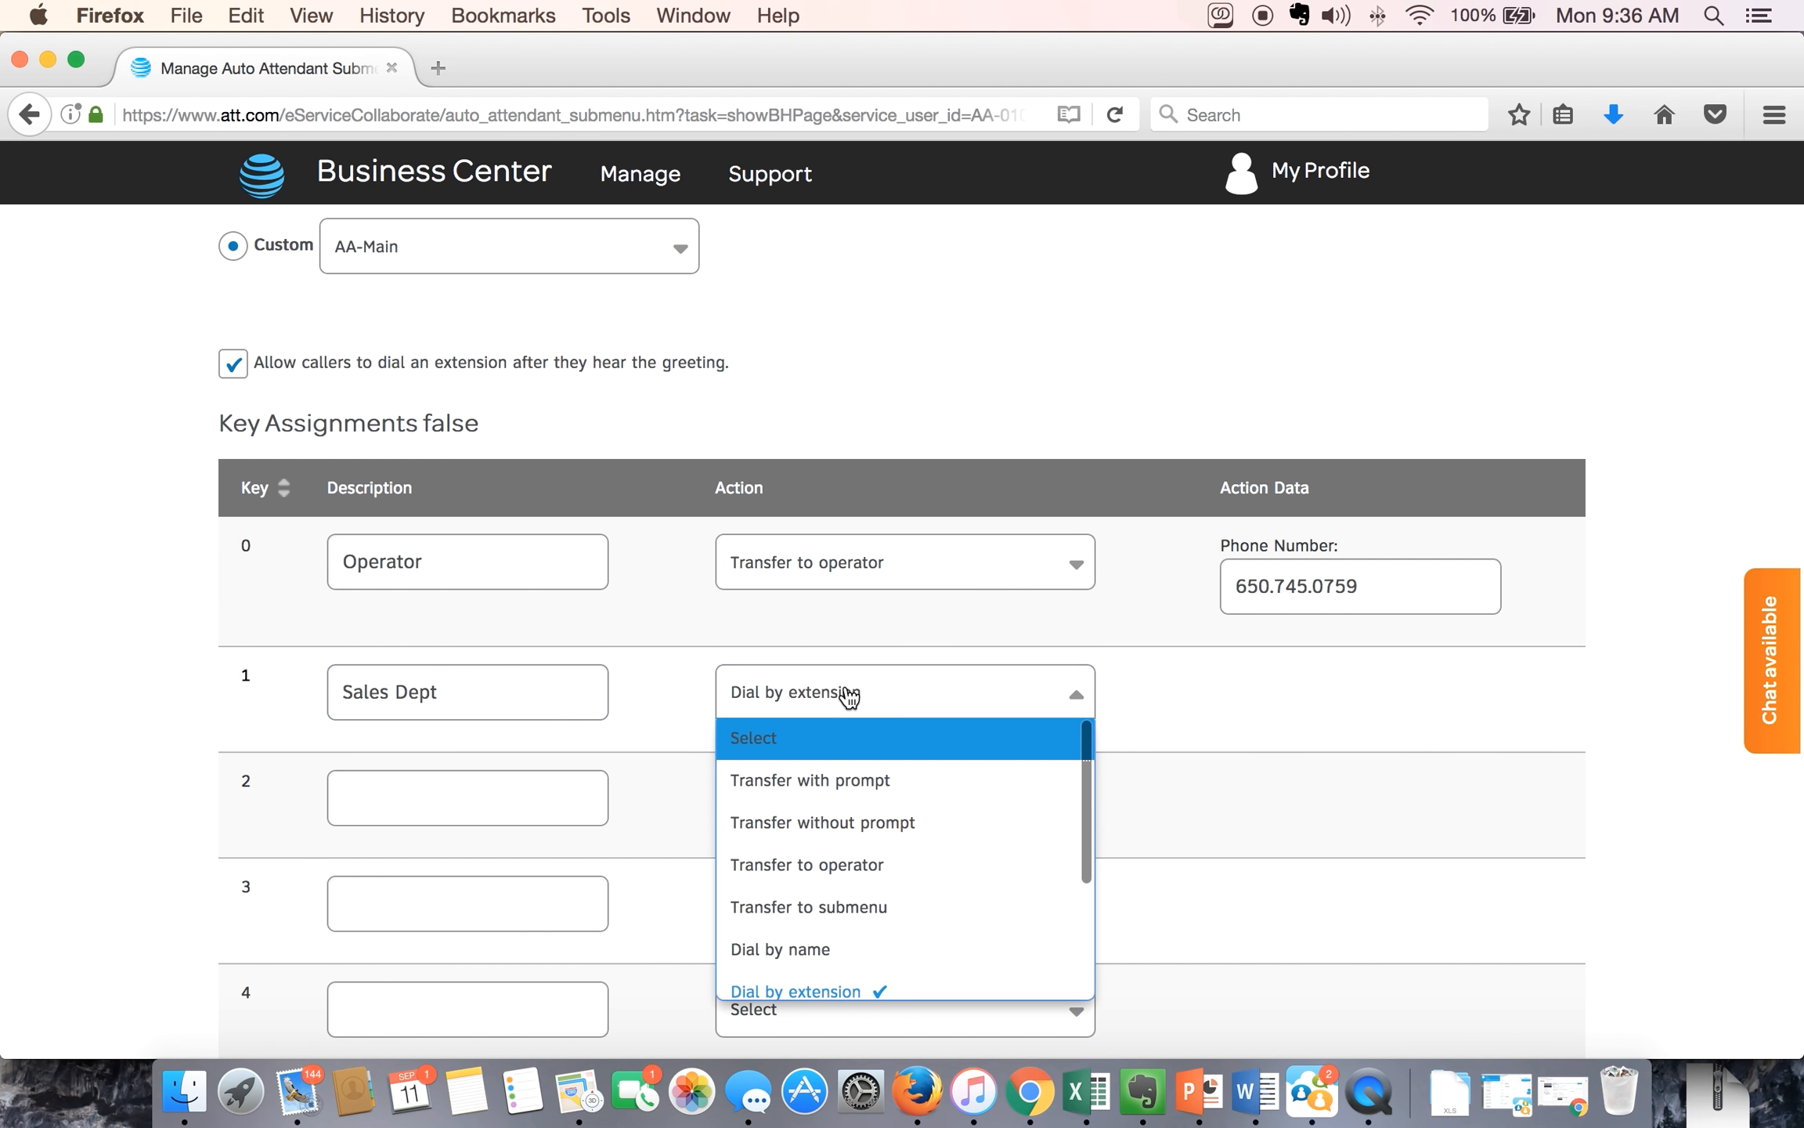
click(849, 783)
click(1272, 728)
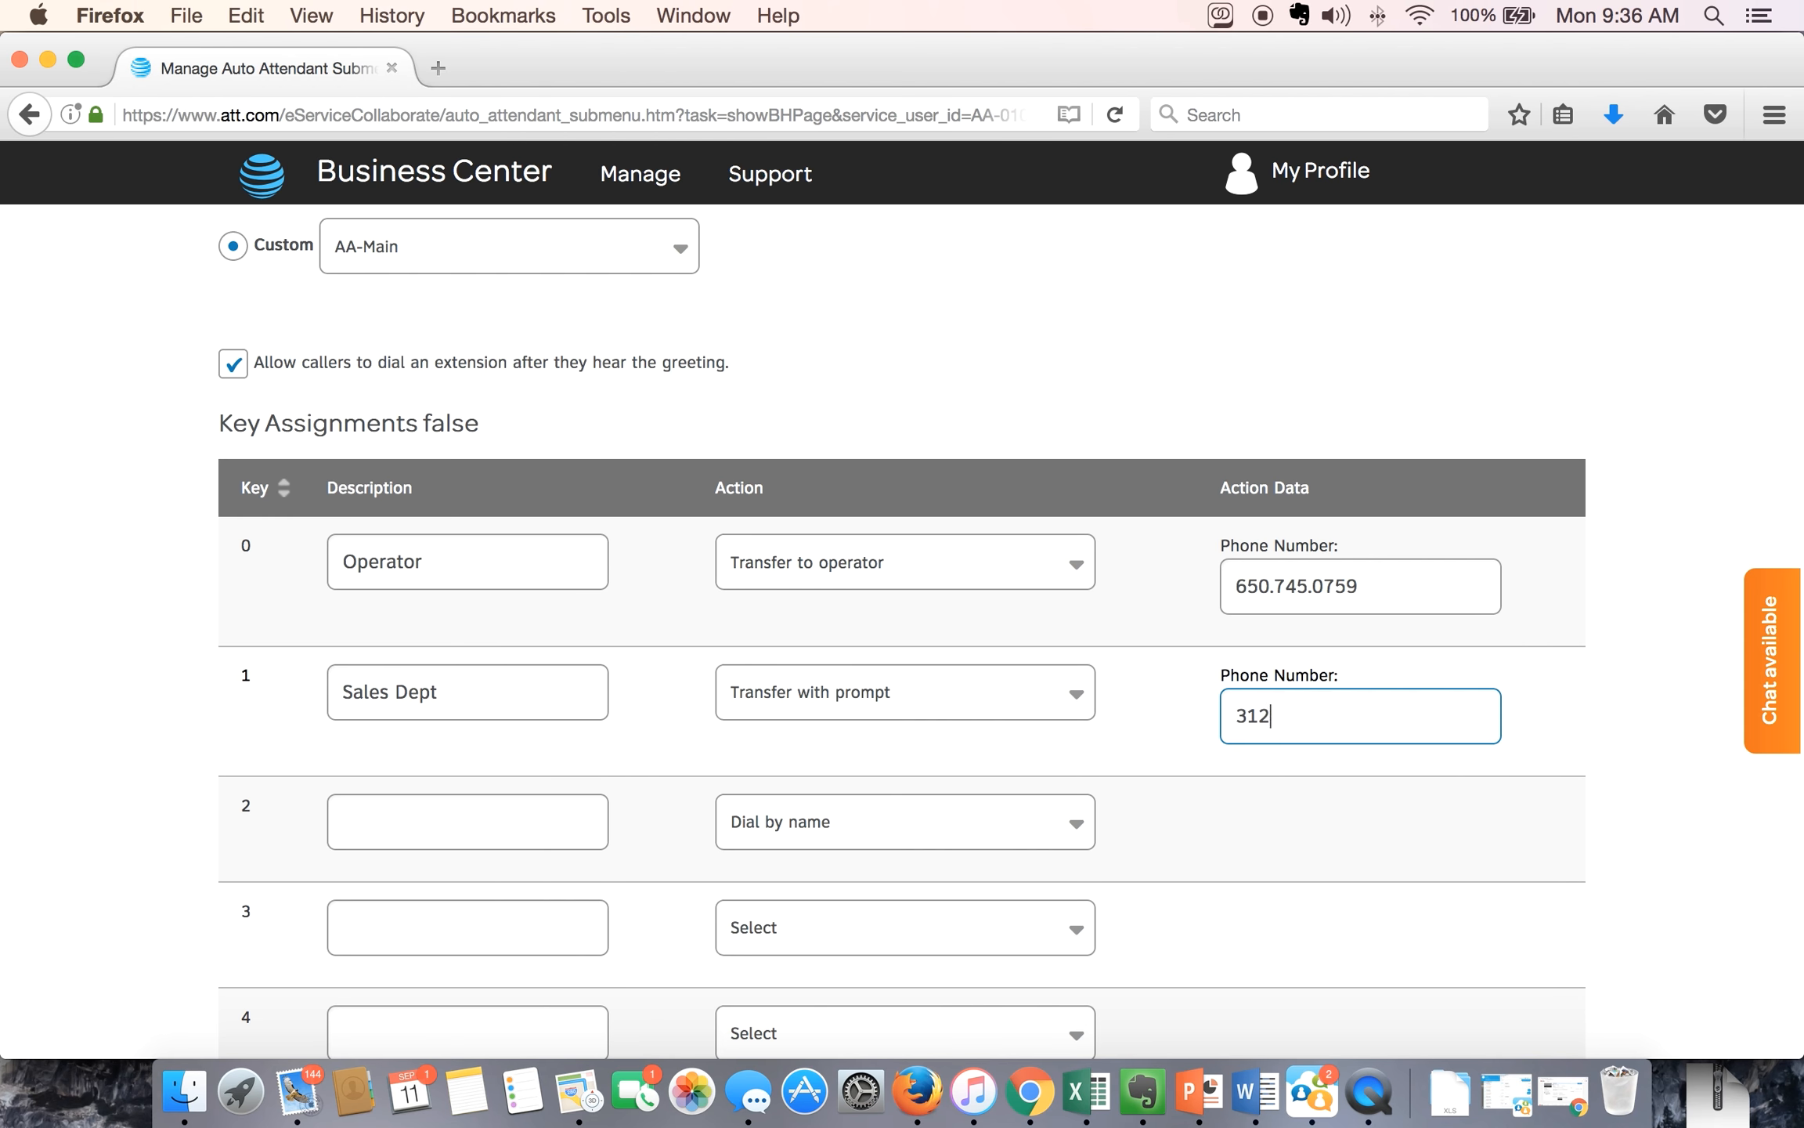
Step: Assign key 2 the description "Service Dept" and the action Transfer without prompt, and enter the department's phone extension
click(584, 813)
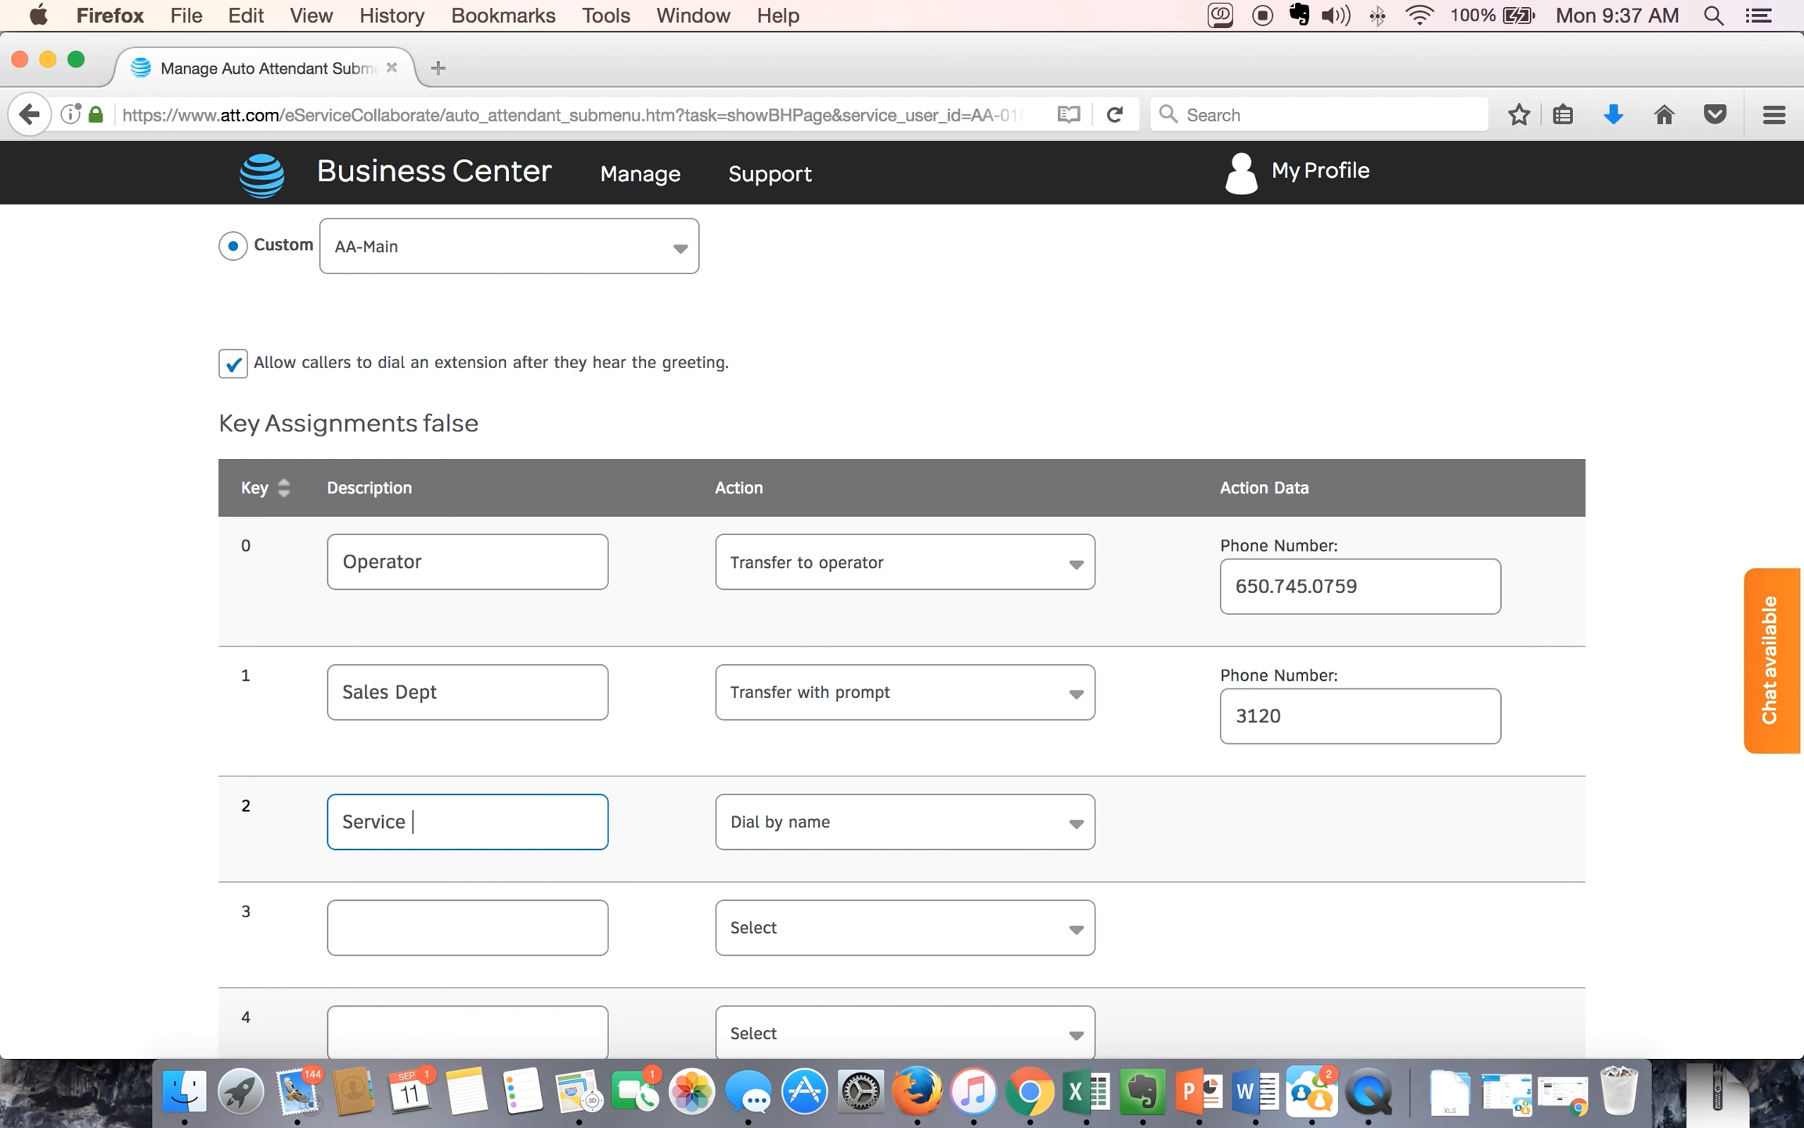
click(951, 827)
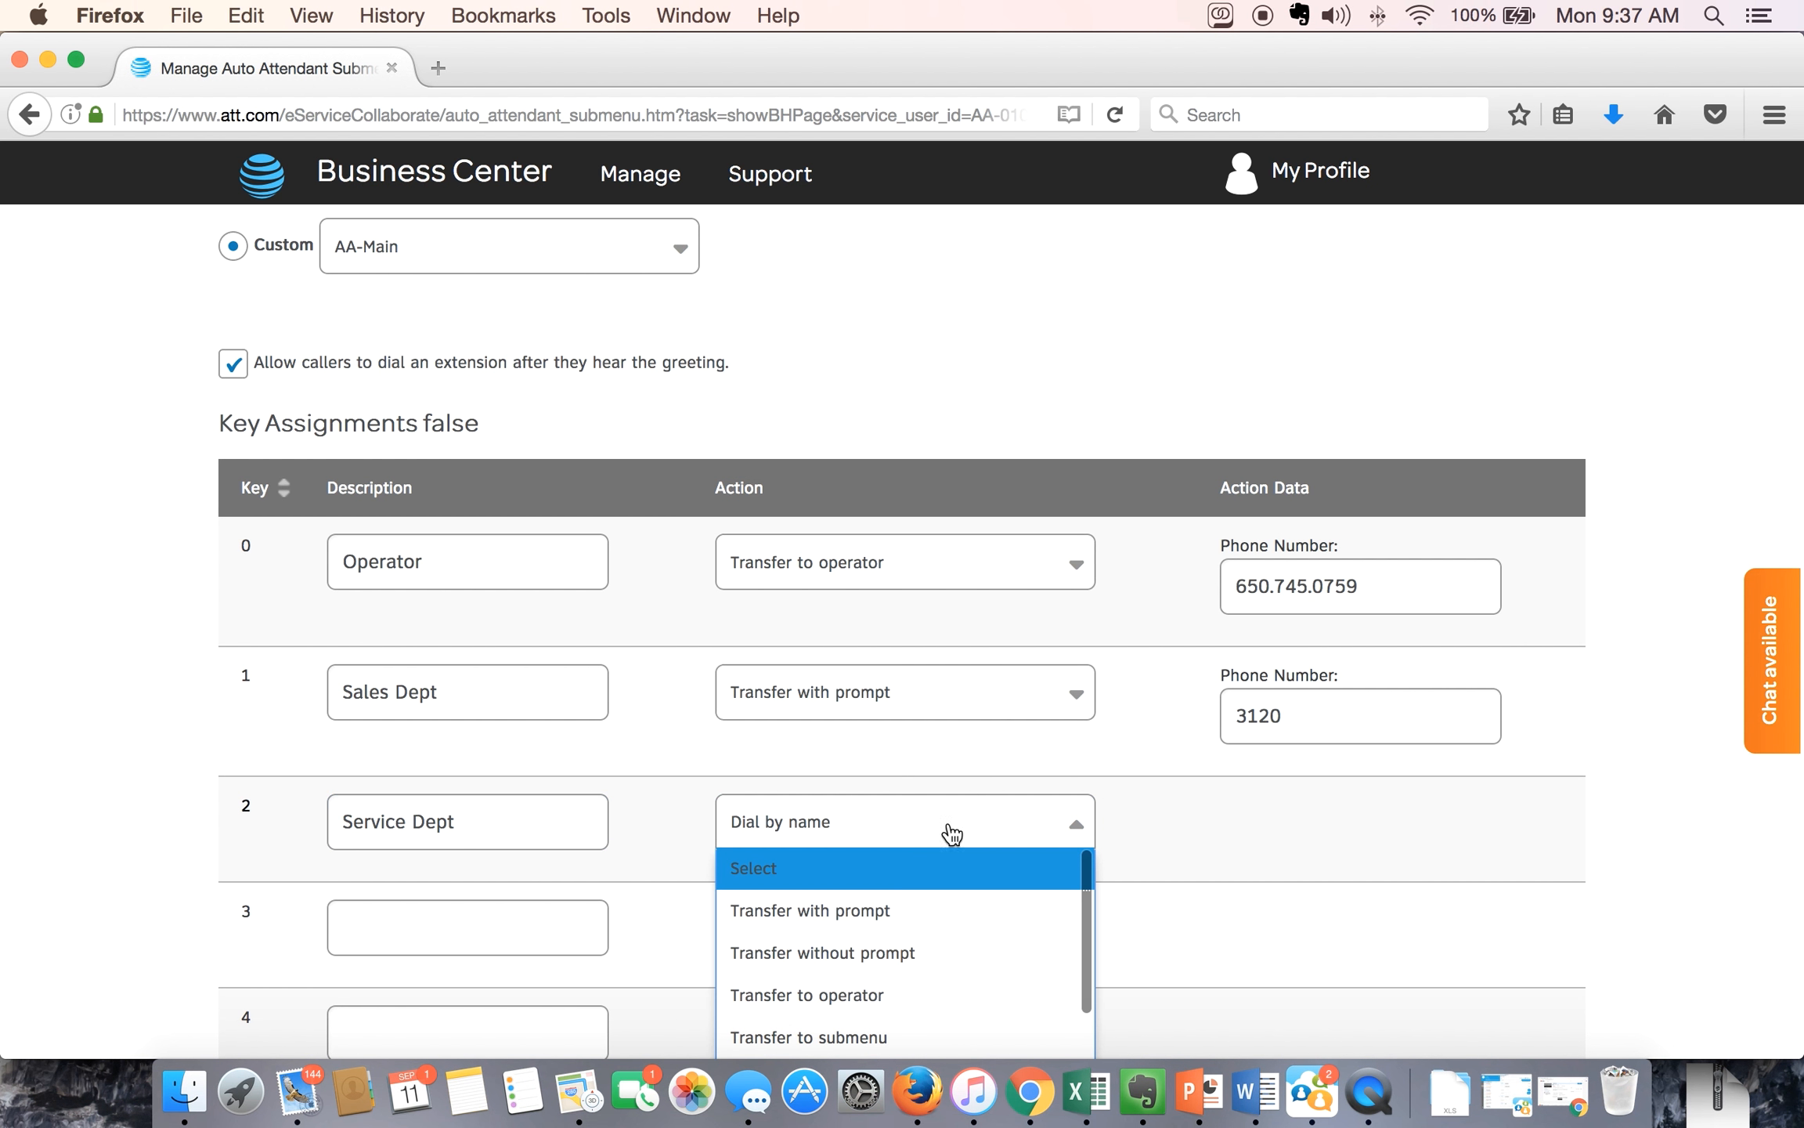
click(902, 954)
click(1293, 837)
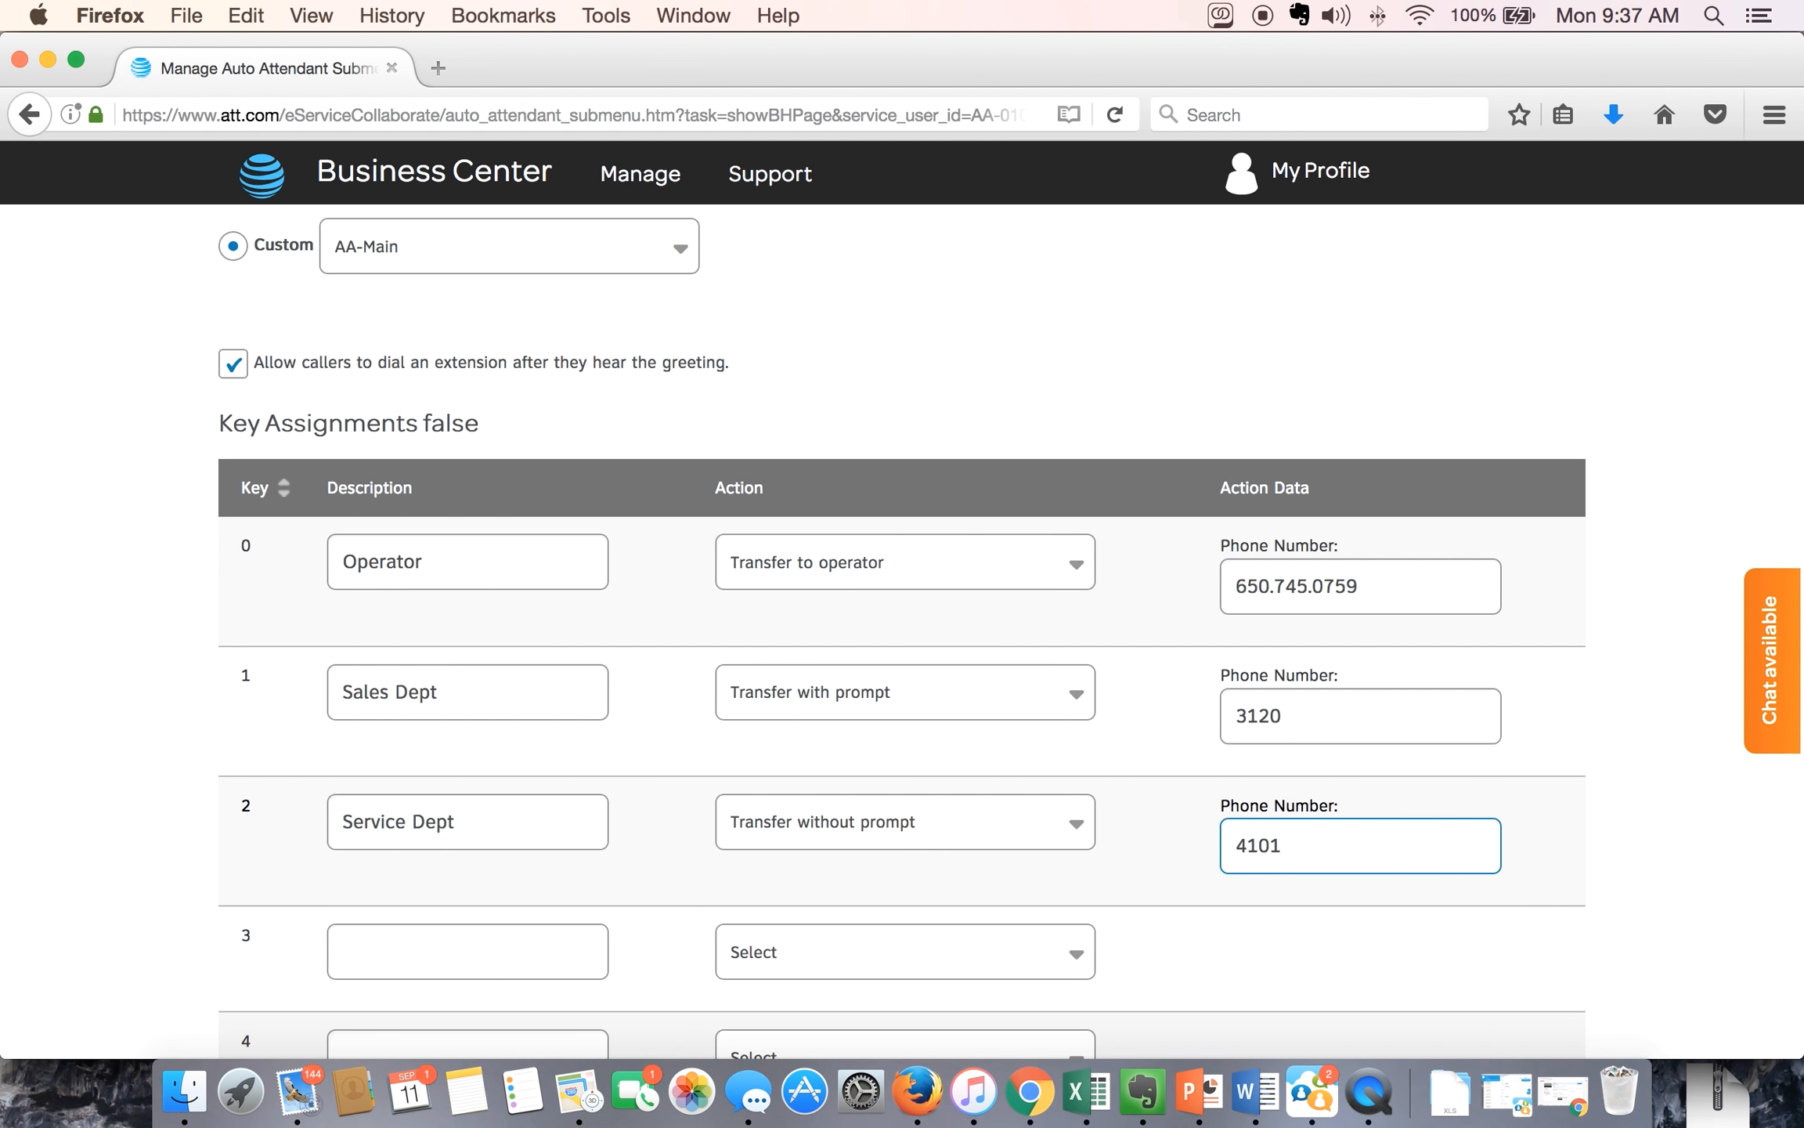
Step: Assign key 3 the description "Dial by Name" and the action Dial by name
scroll(1284, 838, down, 5)
click(561, 736)
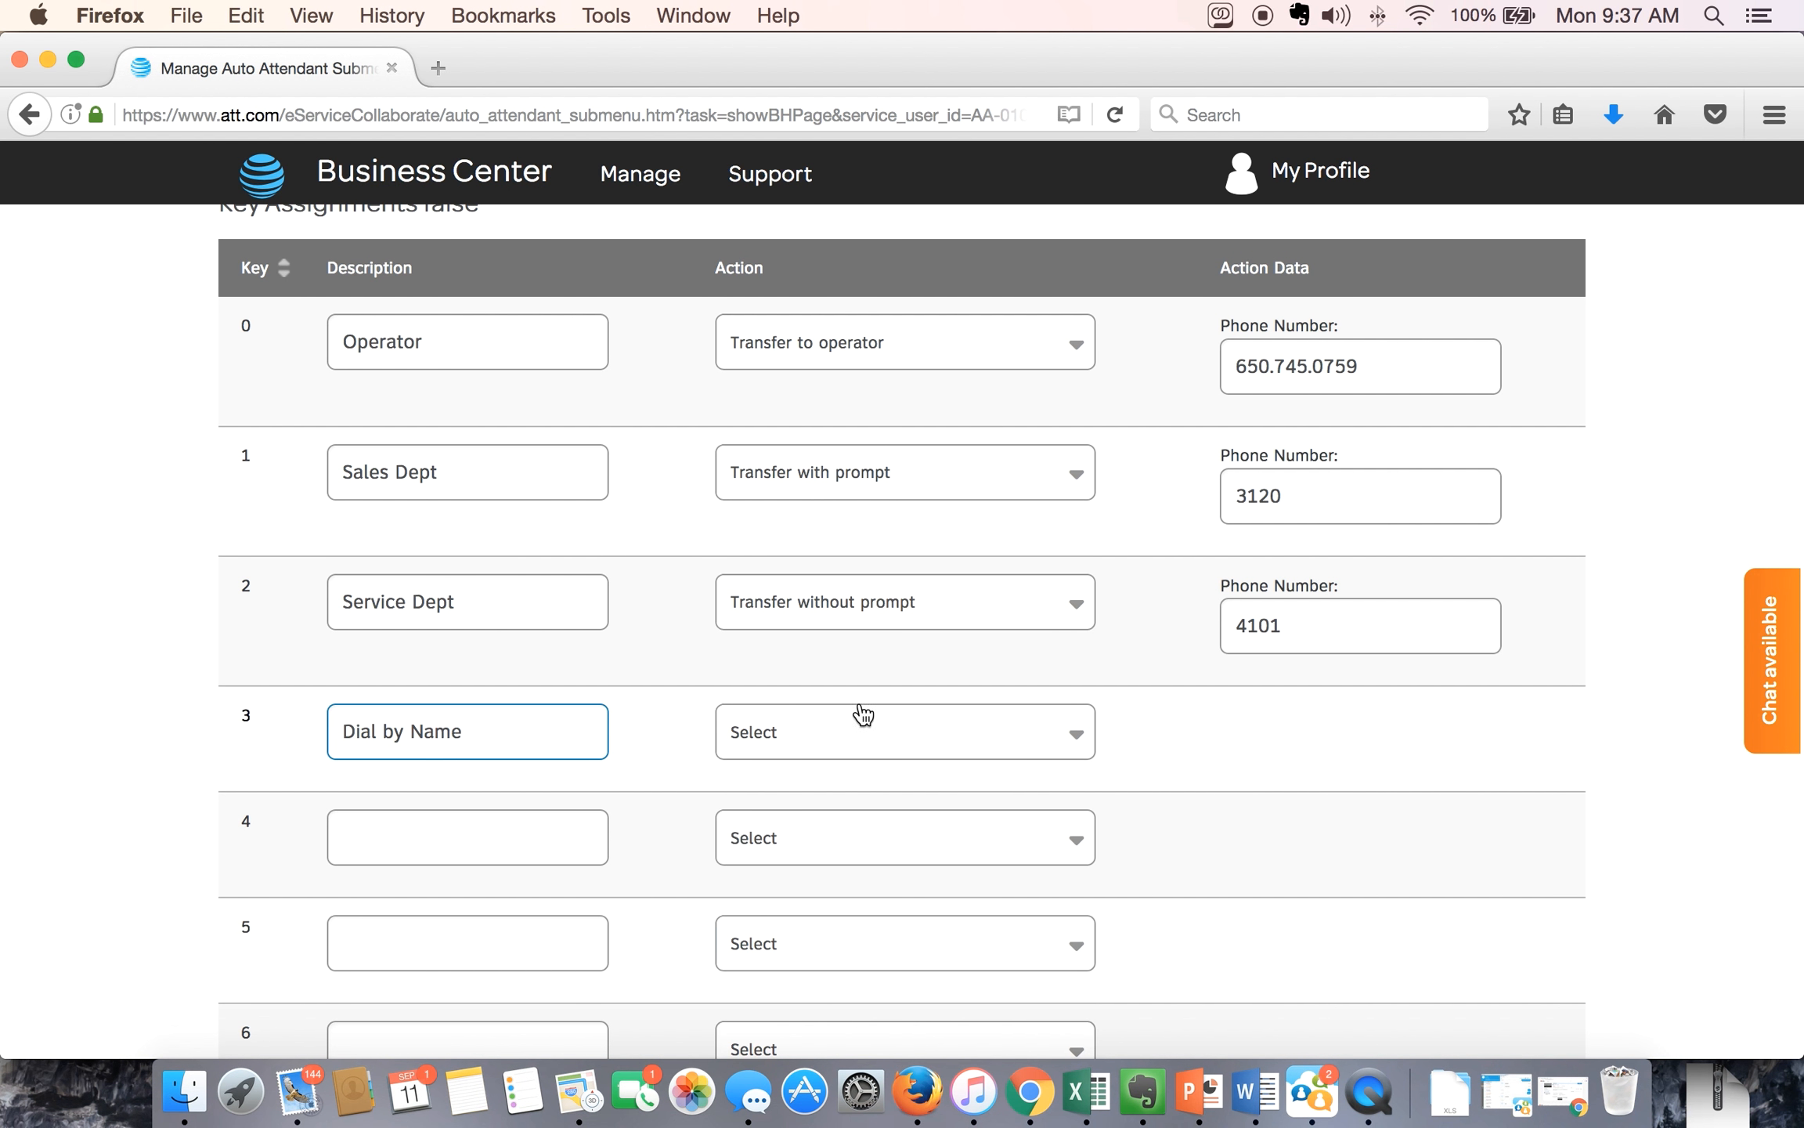
click(860, 729)
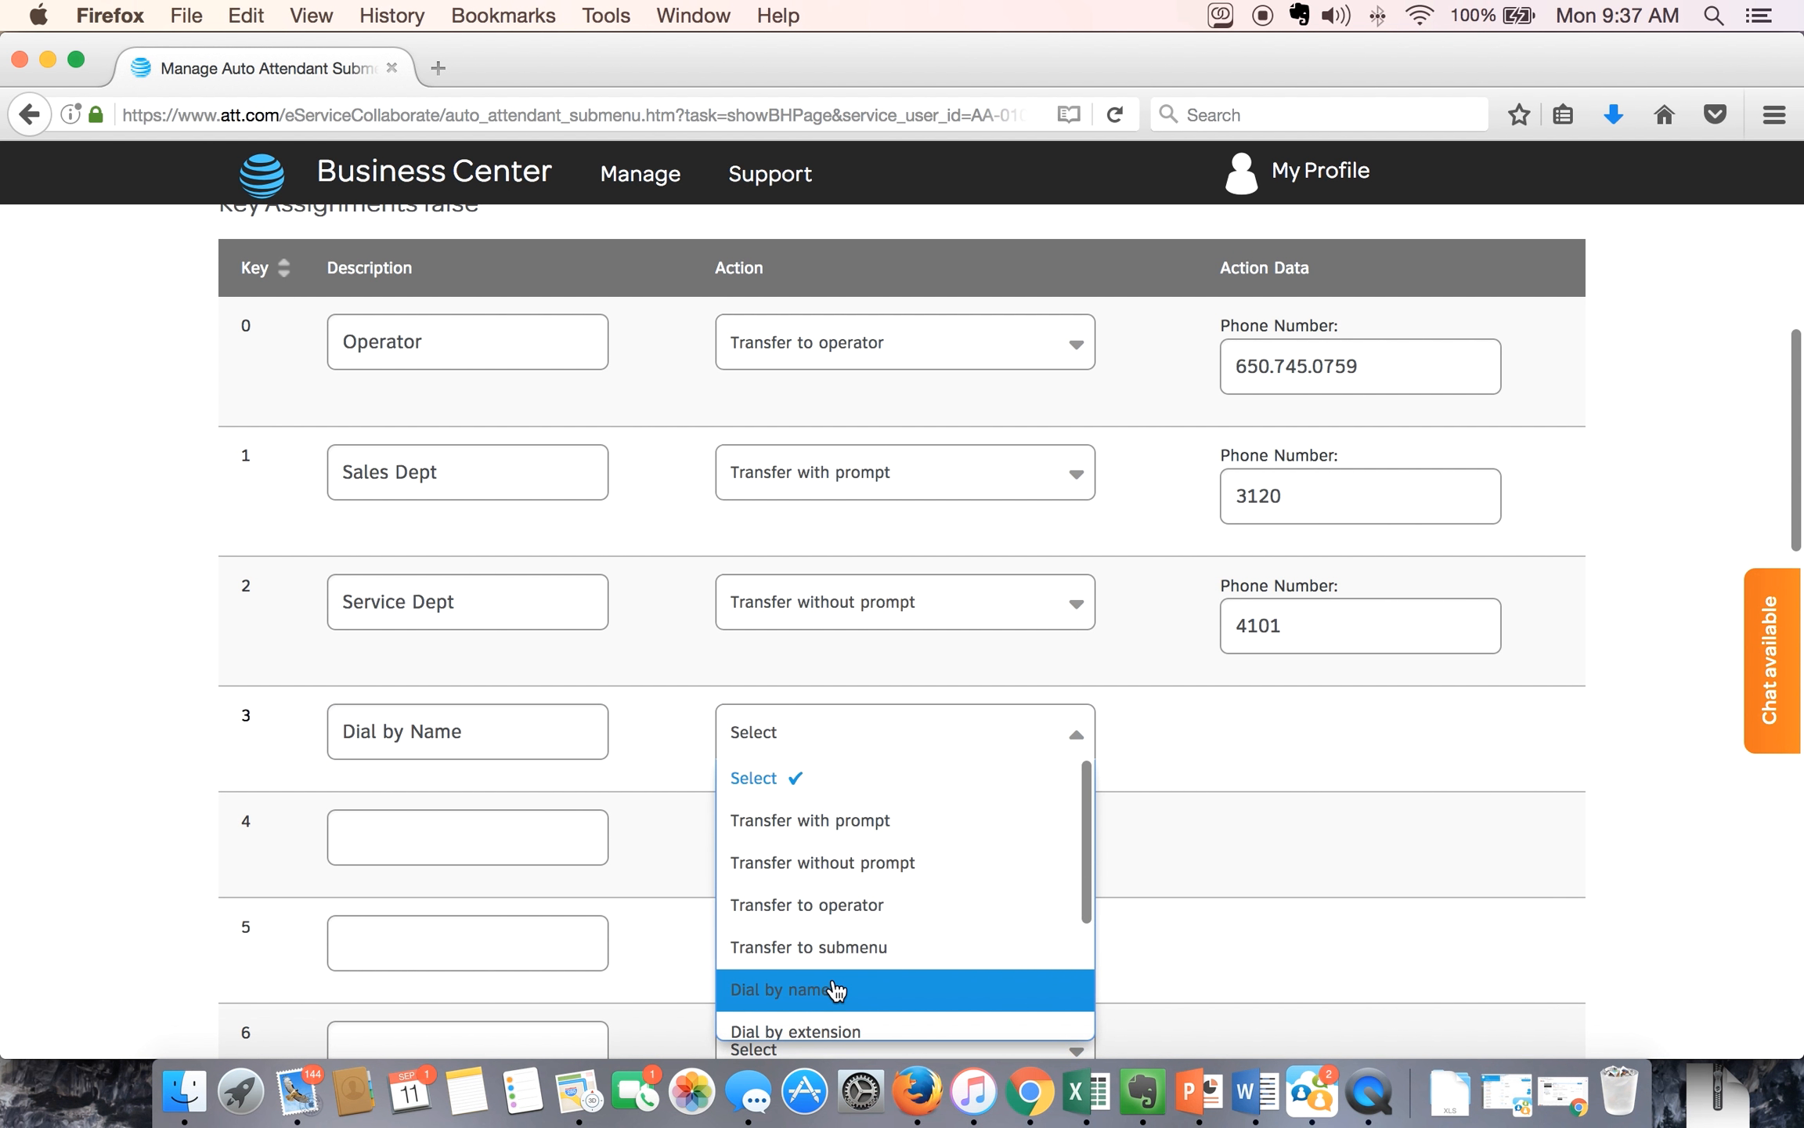
click(806, 987)
Step: Assign key 4 the description "Dial by Ext" and the action Dial by extension
click(559, 848)
text(Dial by Ext)
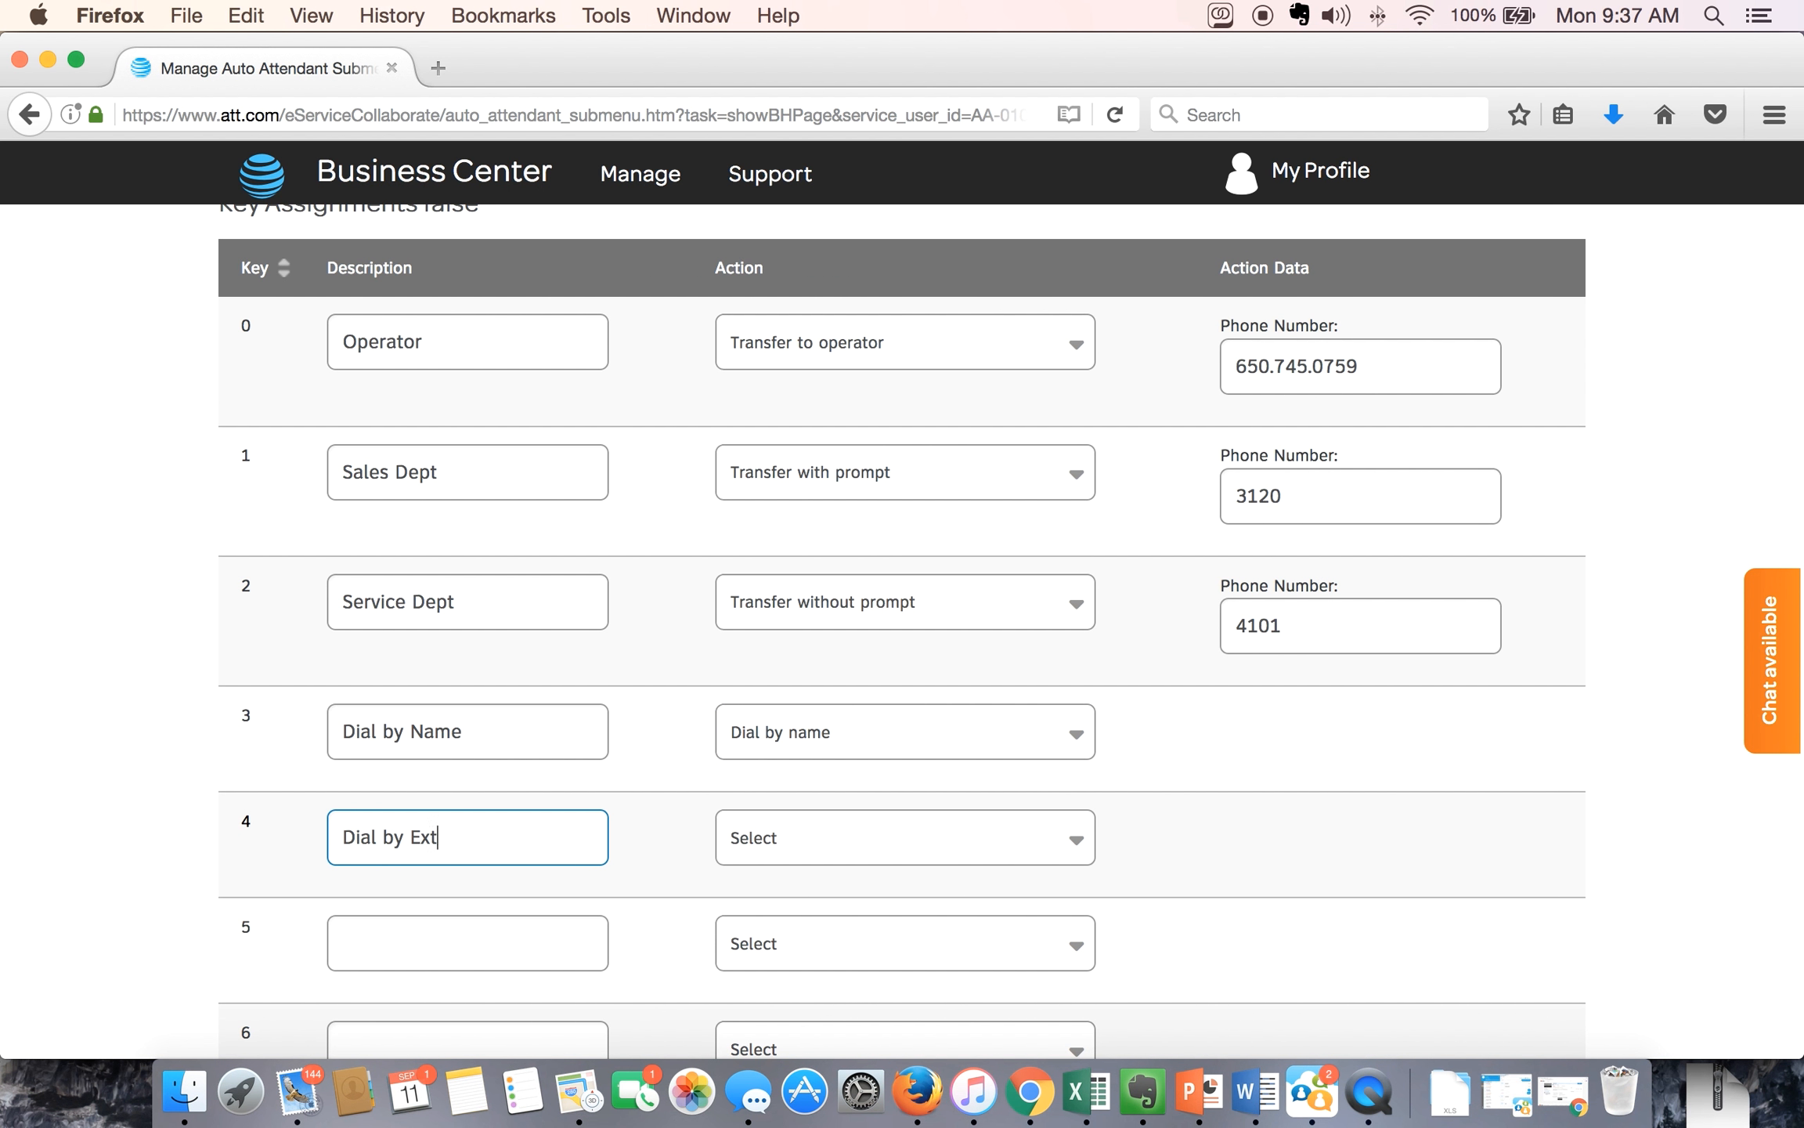
click(789, 857)
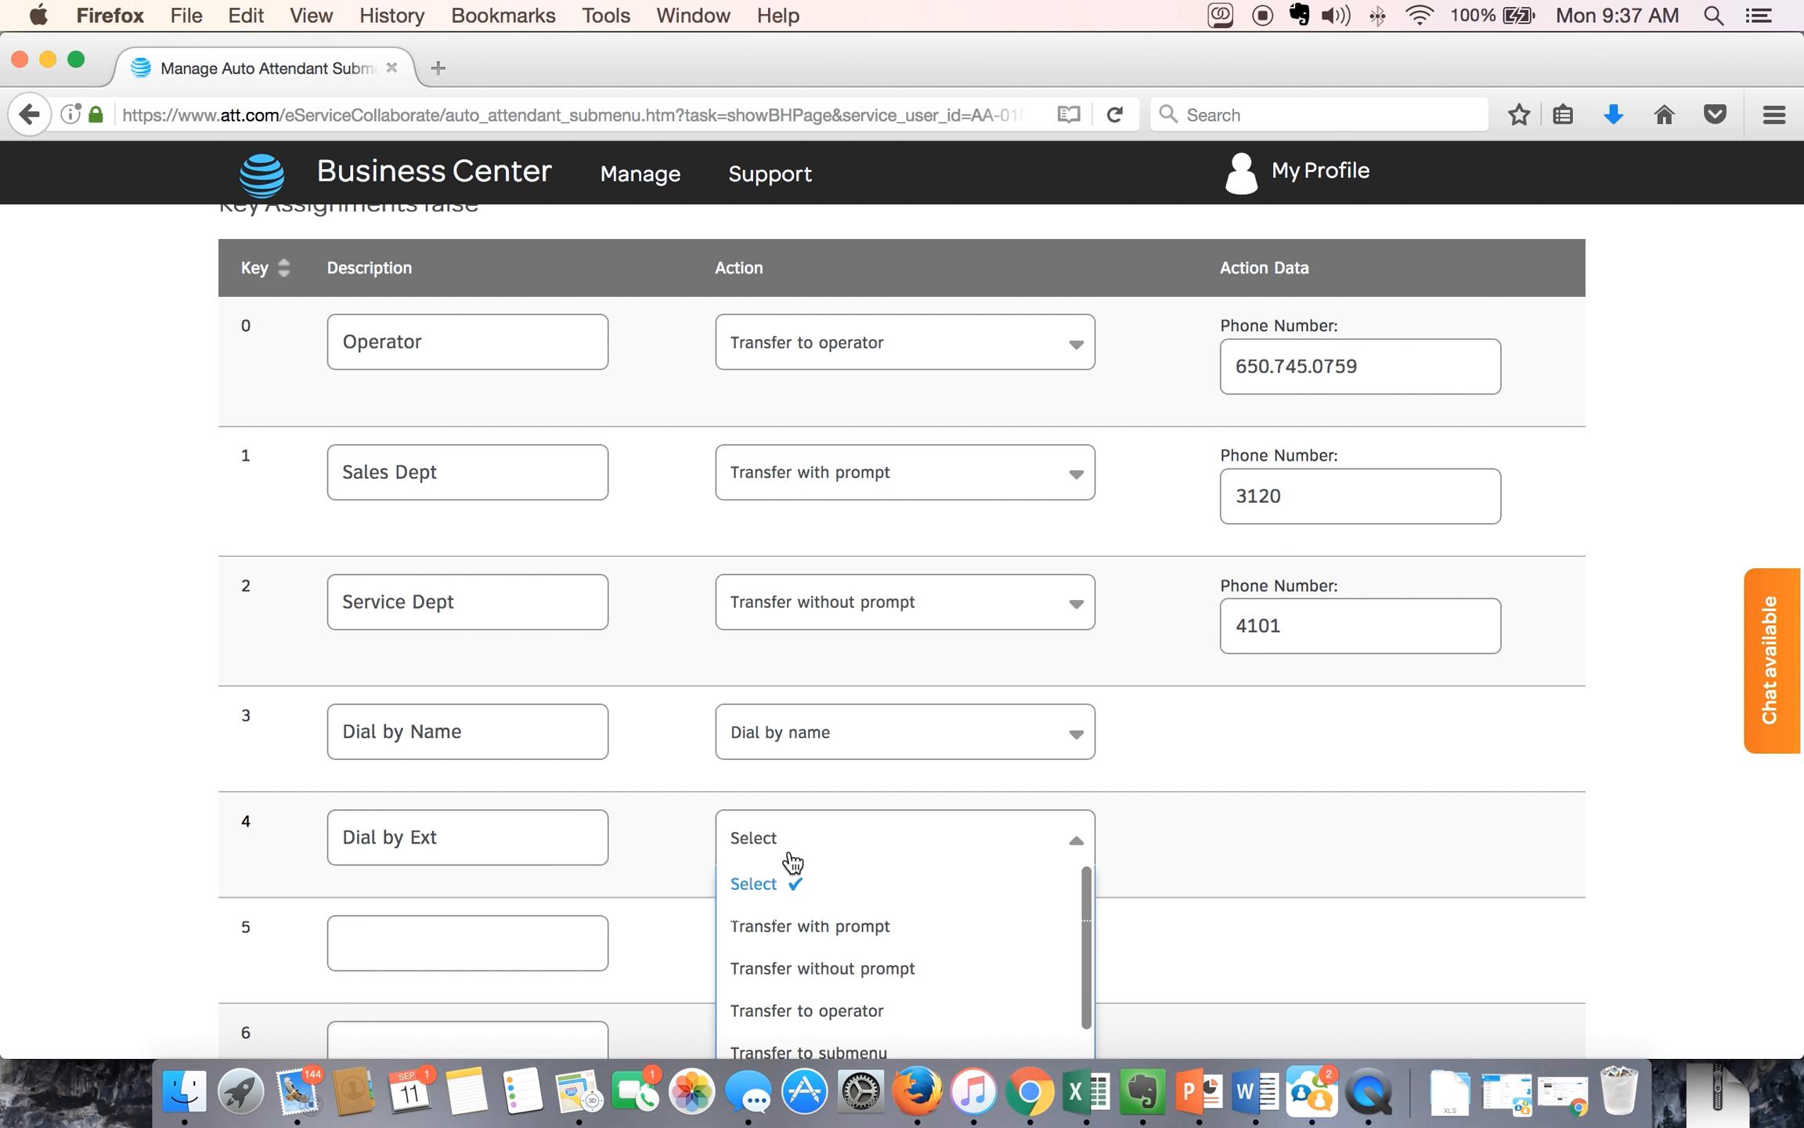
scroll(800, 951, down, 3)
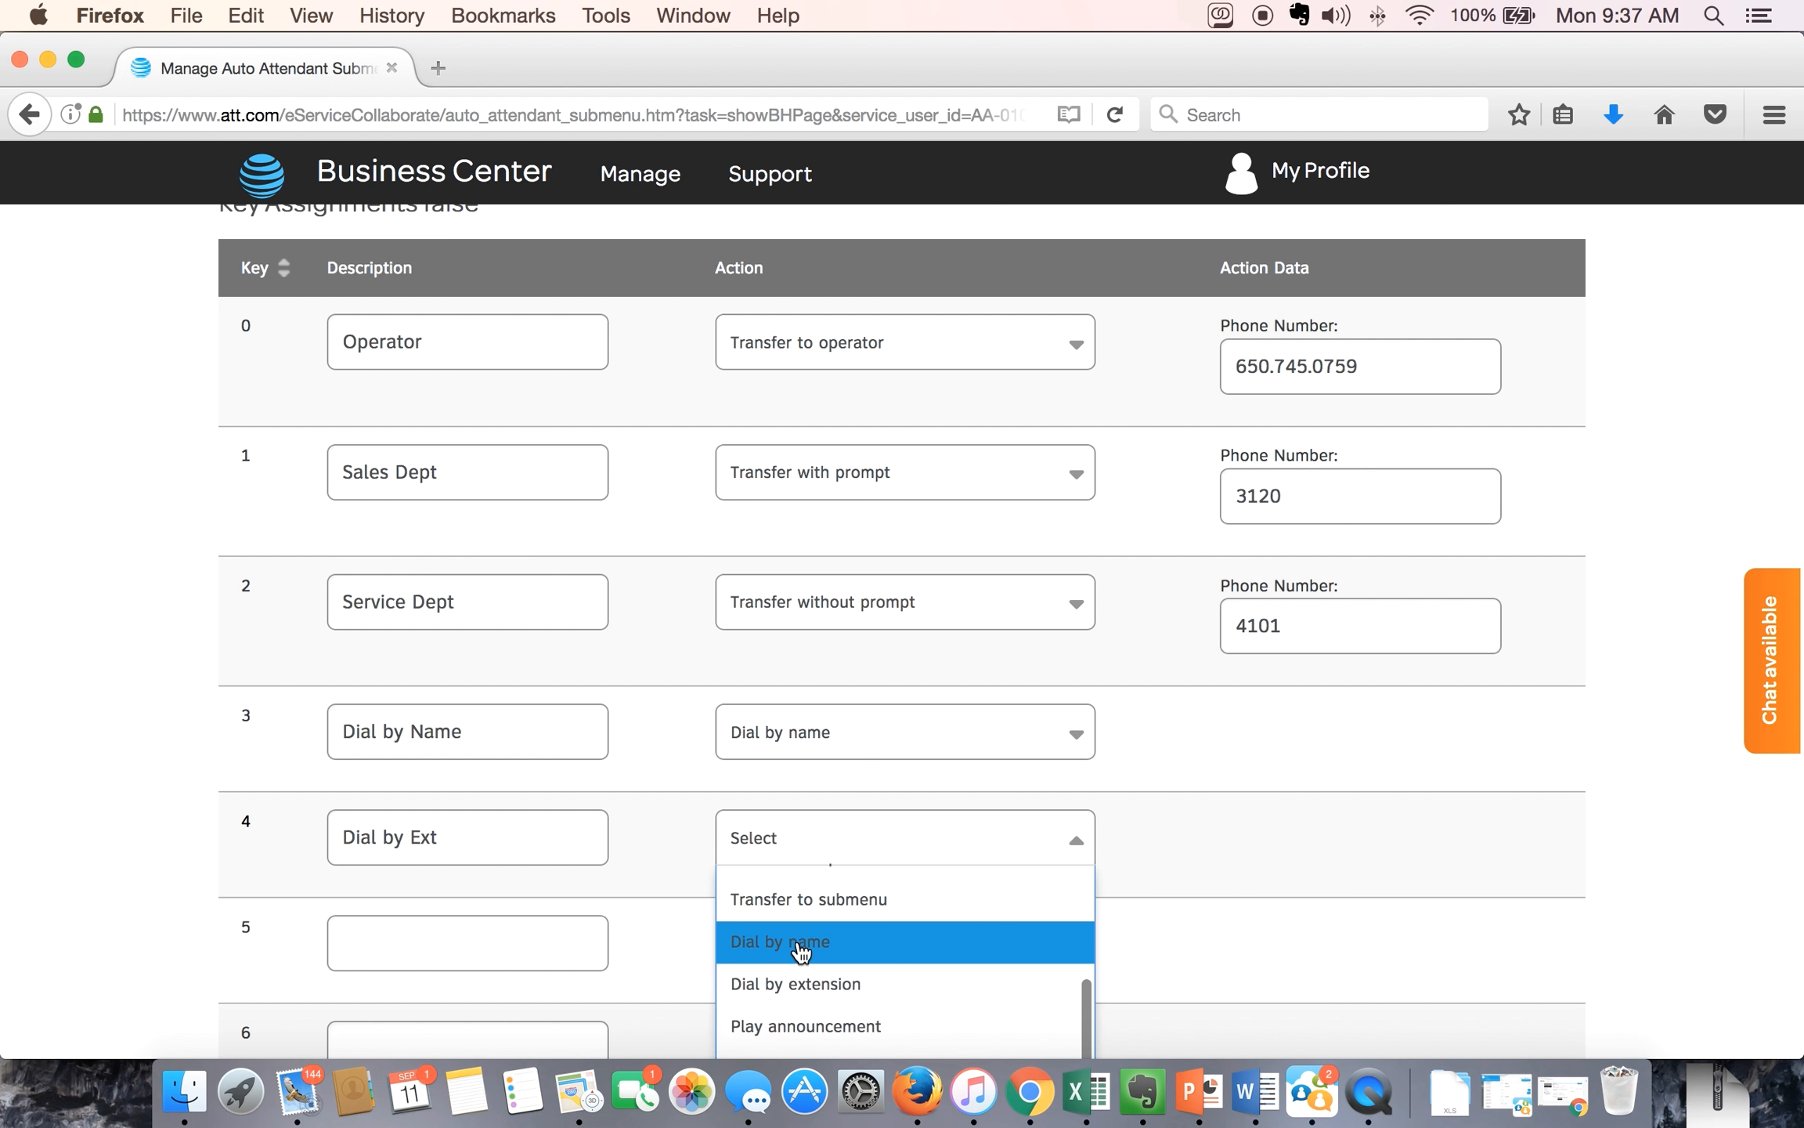
click(822, 982)
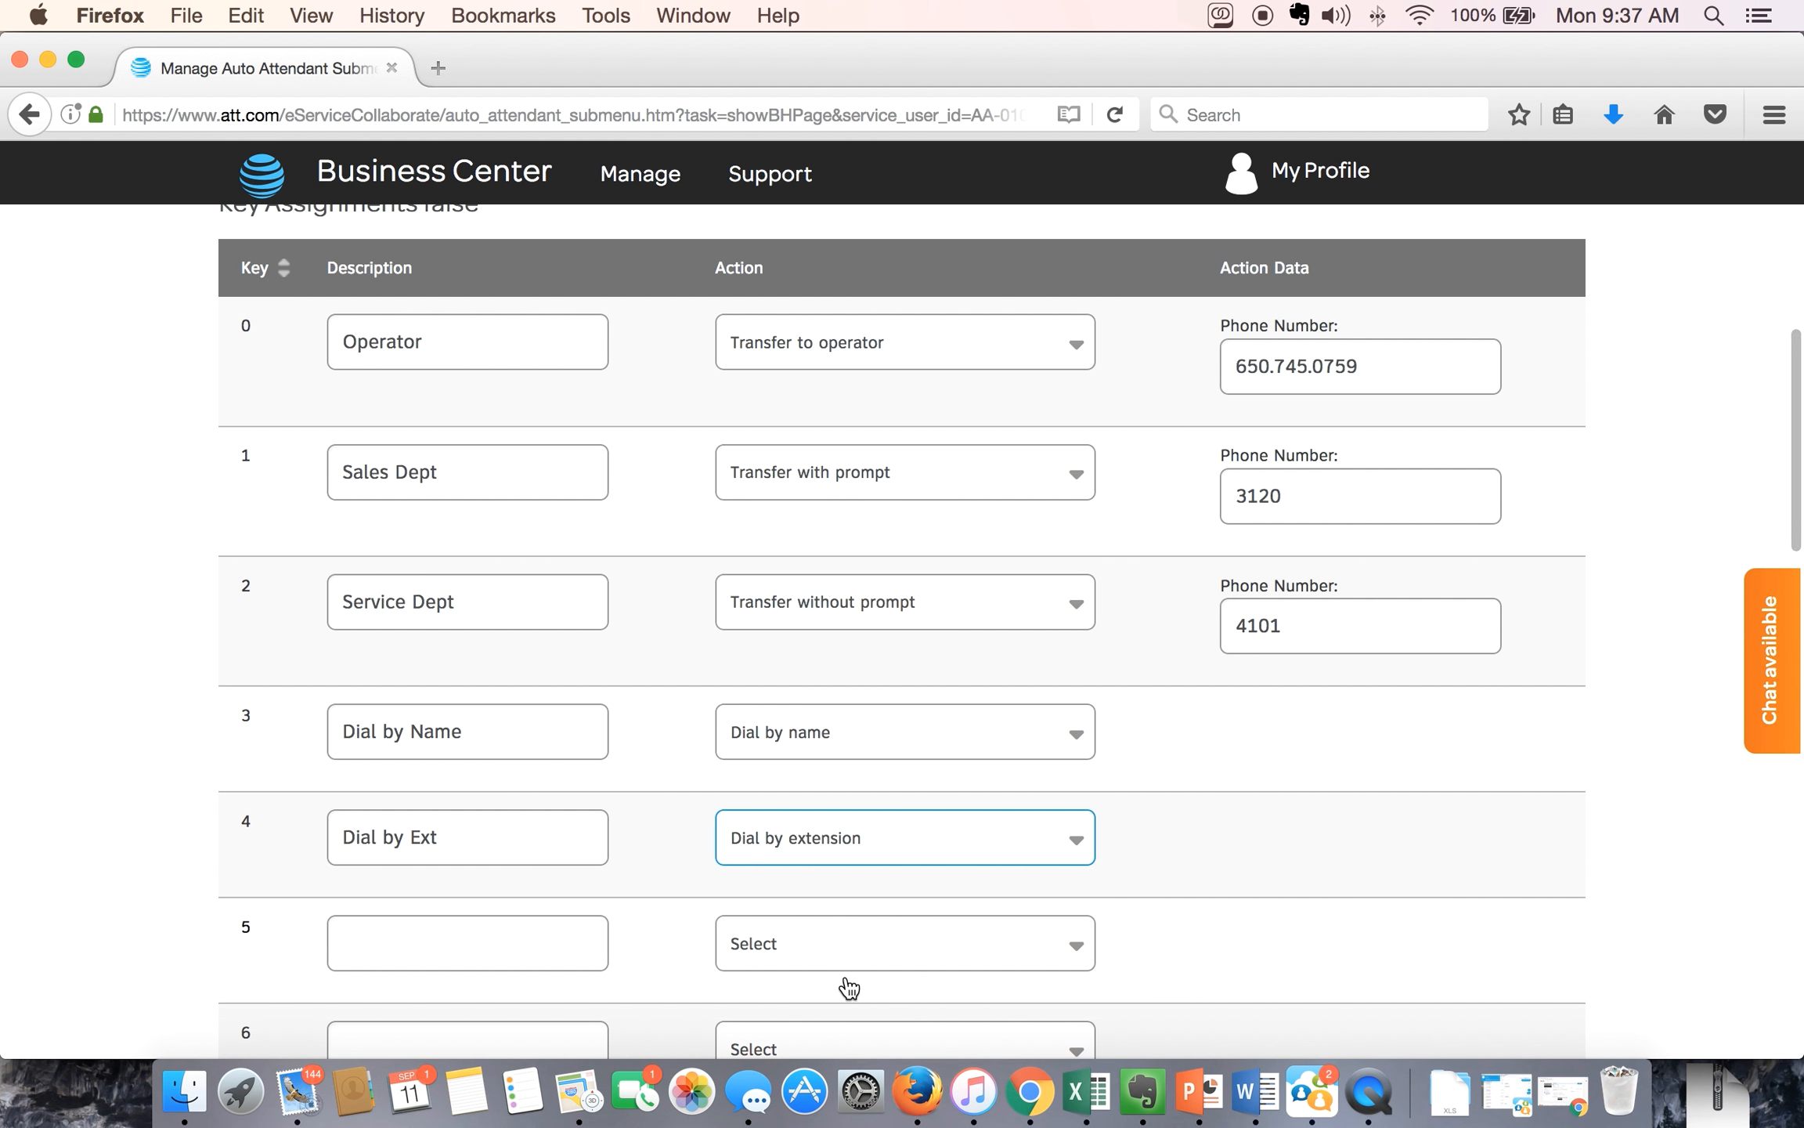
Step: Examine the full list of actions that can be assigned to key 5
scroll(1188, 971, down, 2)
click(1060, 862)
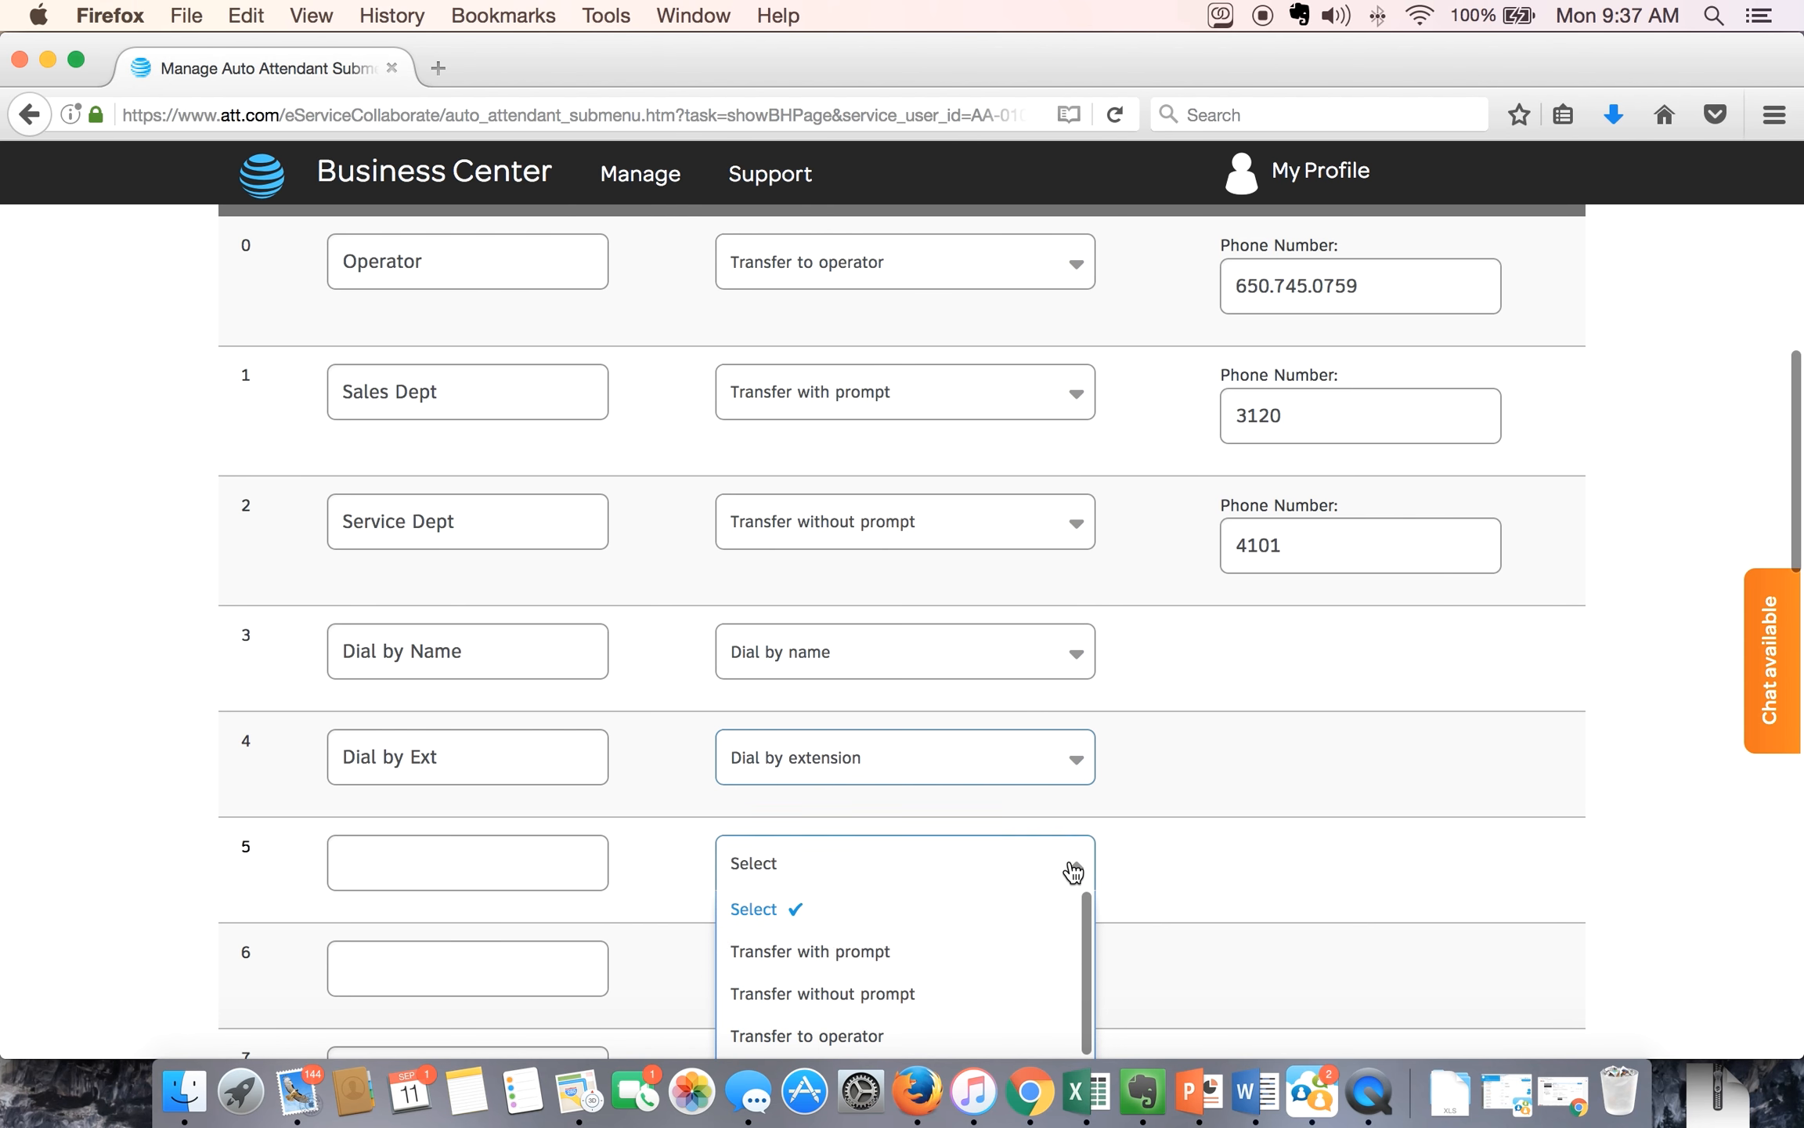
scroll(1029, 951, down, 2)
scroll(1029, 951, down, 3)
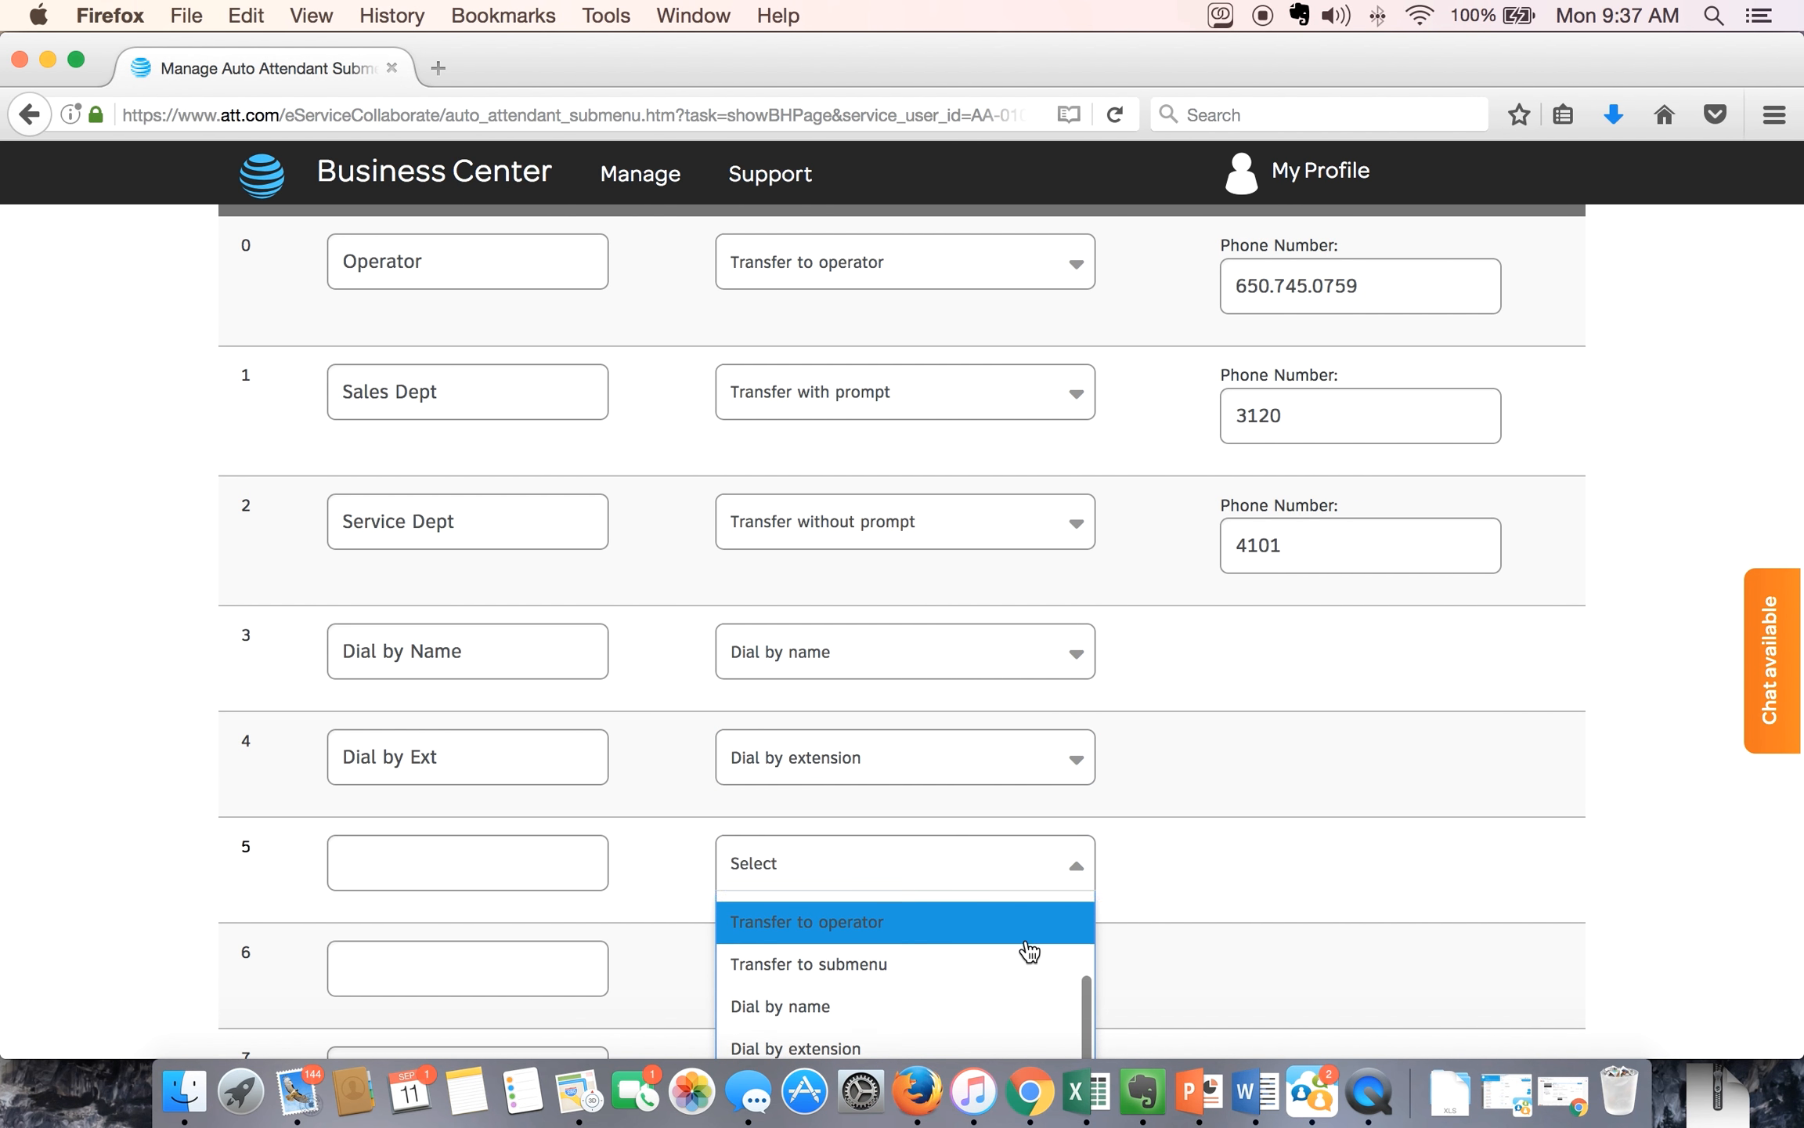
scroll(1015, 979, down, 5)
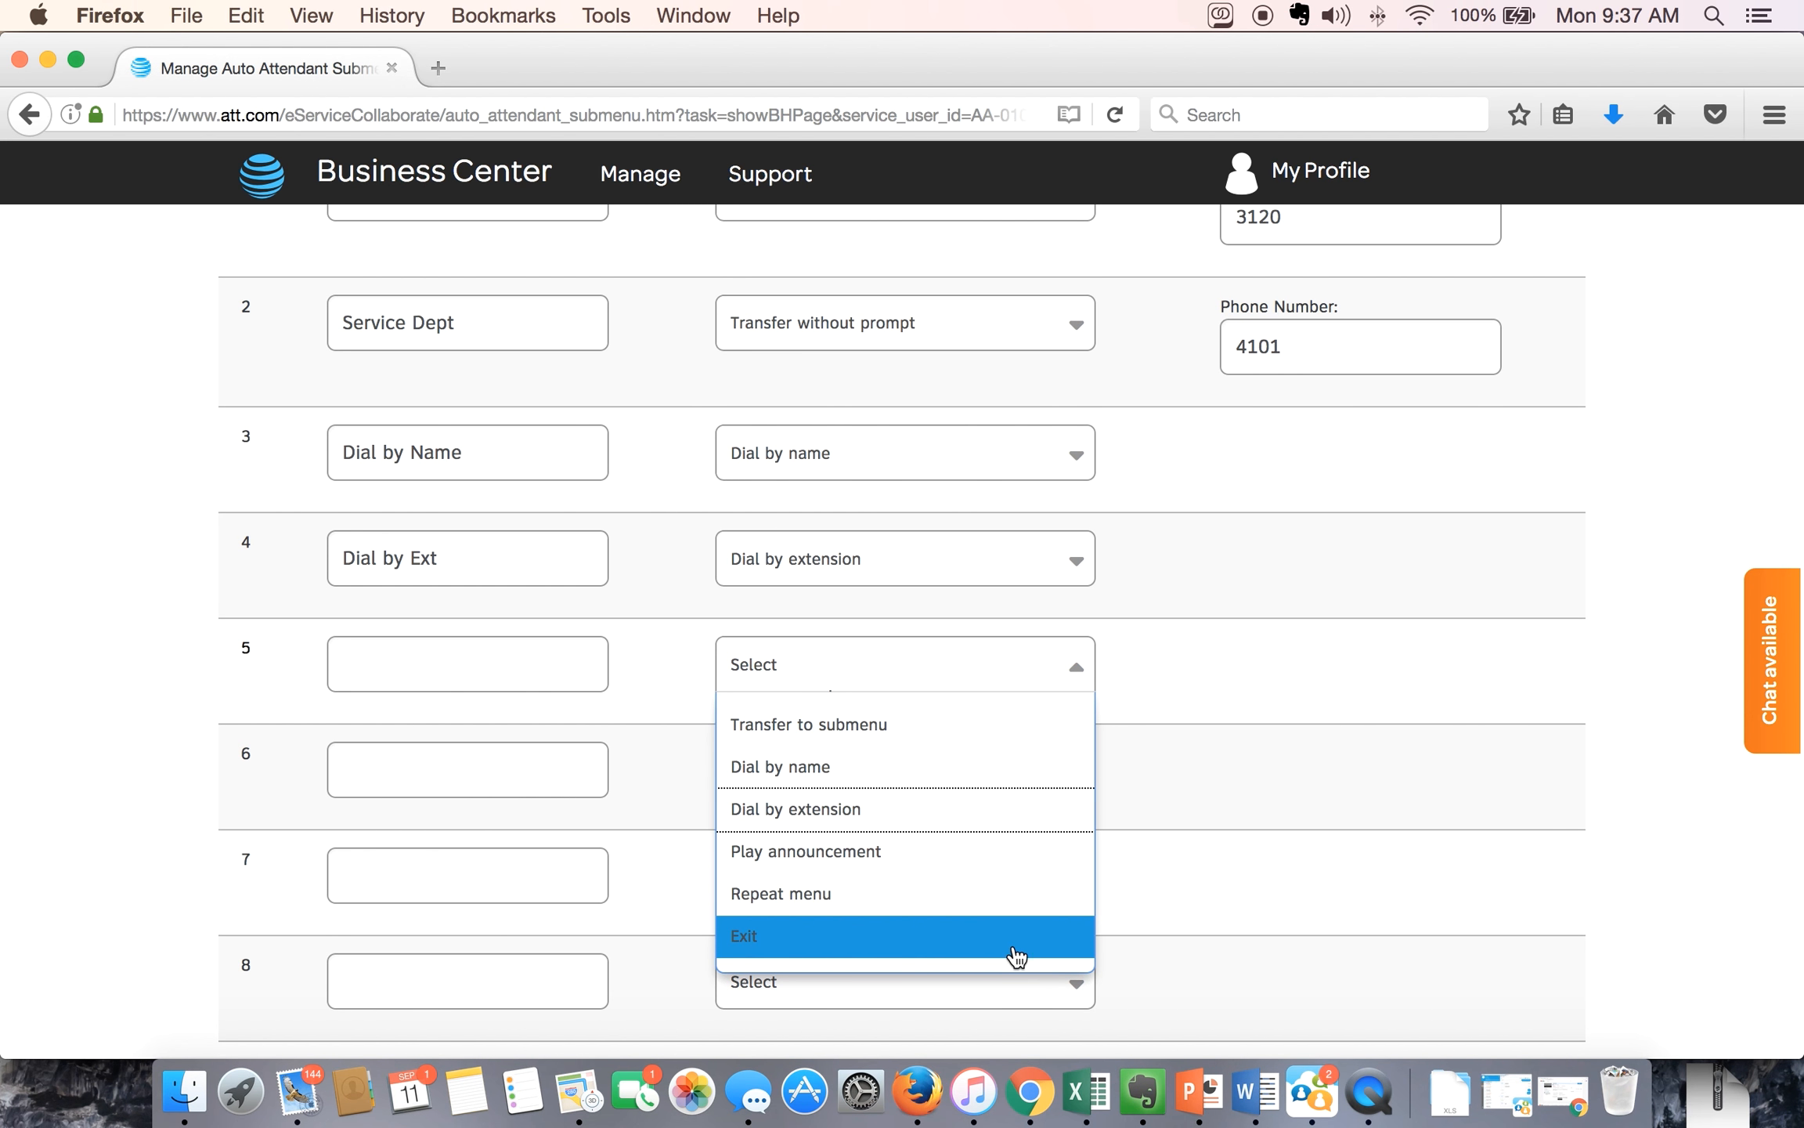
click(1282, 916)
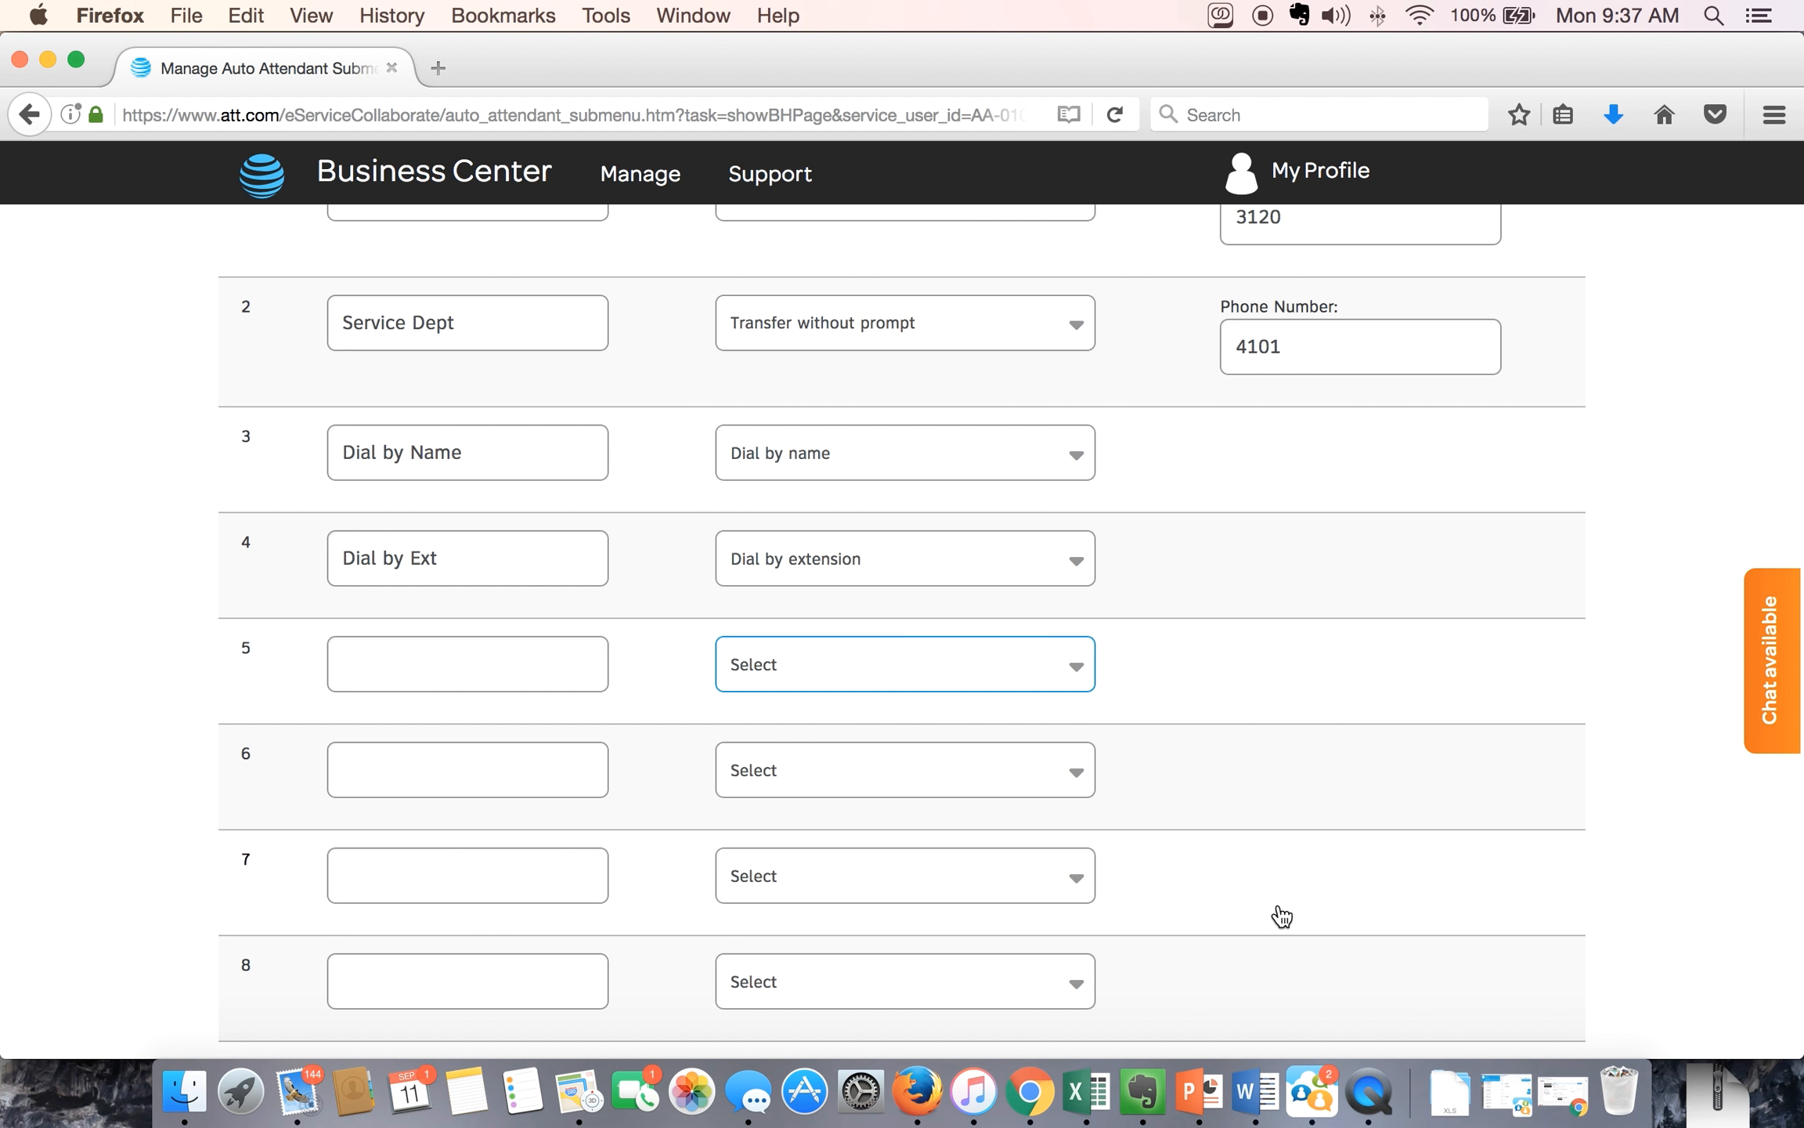
Step: Save the Business Hours Menu changes and dismiss the notice
scroll(1281, 916, down, 5)
scroll(1282, 916, down, 3)
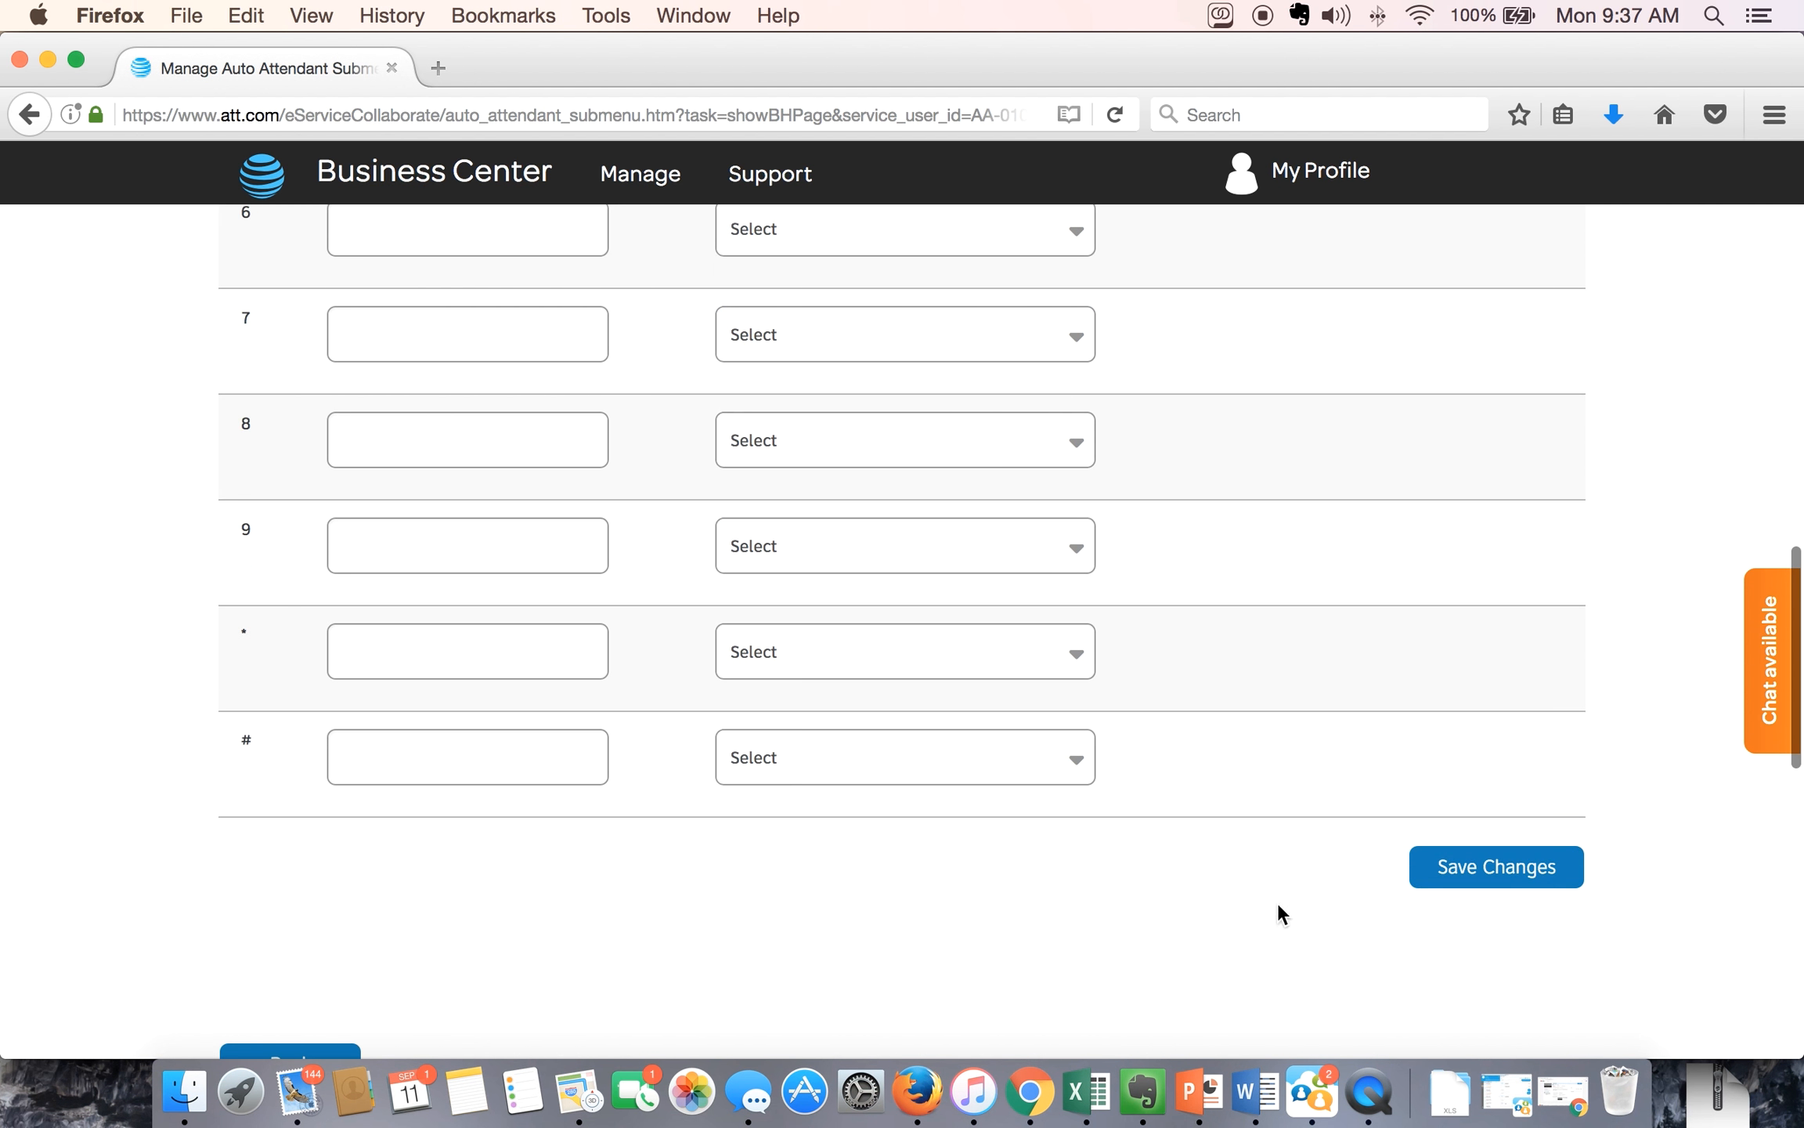
click(1459, 867)
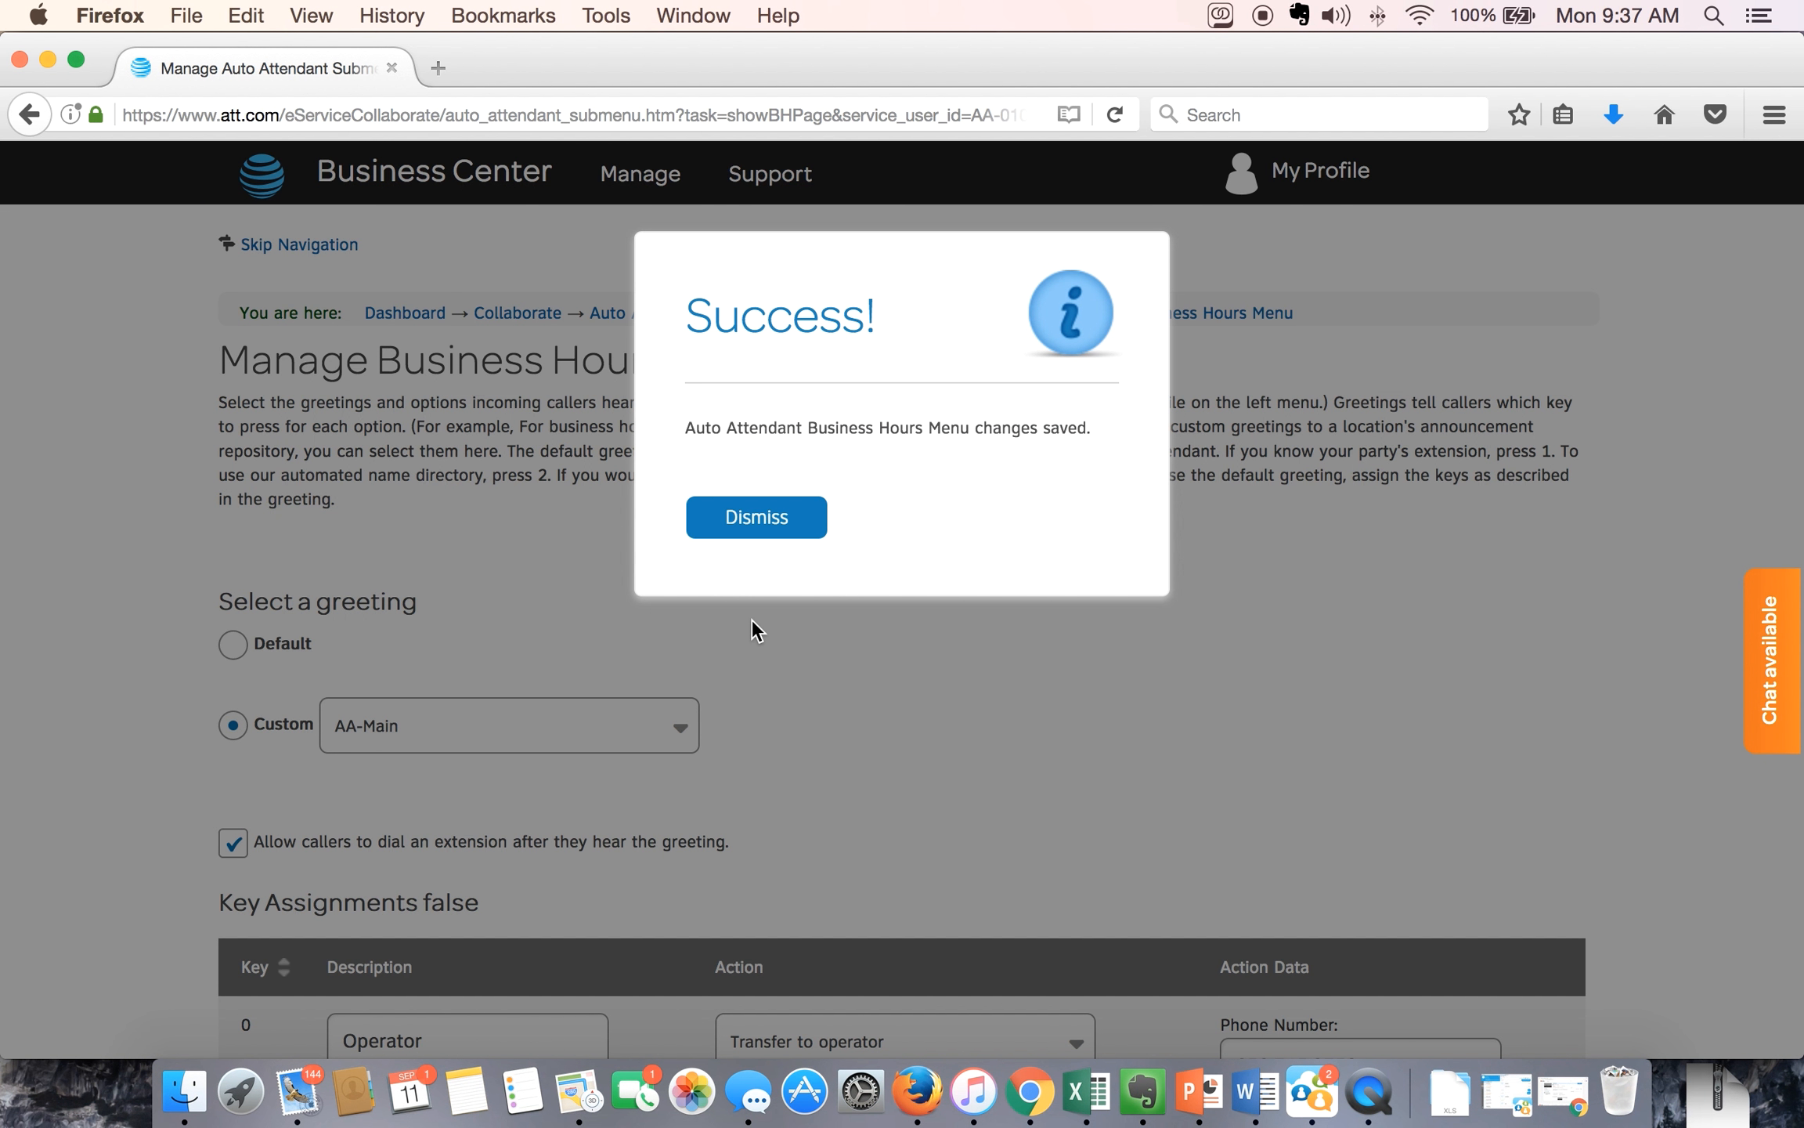
click(793, 528)
Step: Go back through the Manage Auto Attendant page to the location's list of auto attendants
scroll(997, 768, down, 3)
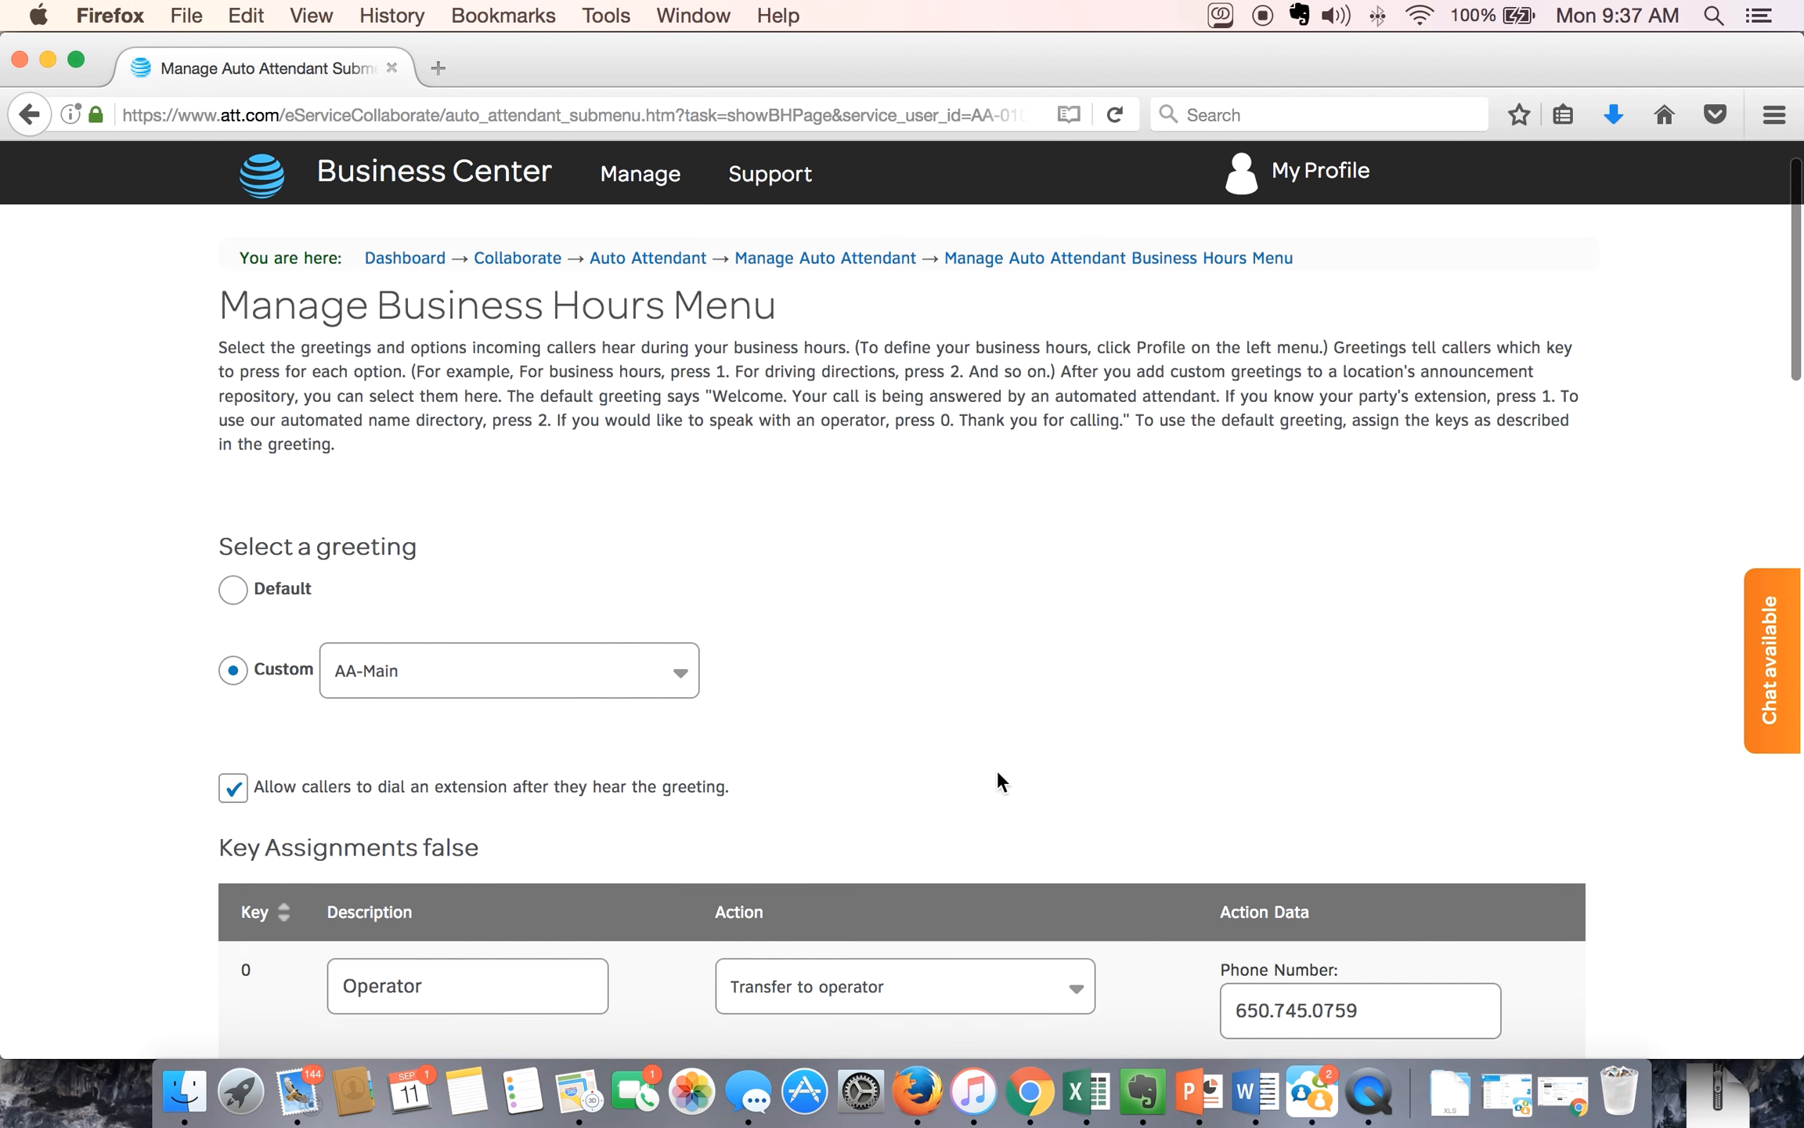
scroll(999, 775, up, 3)
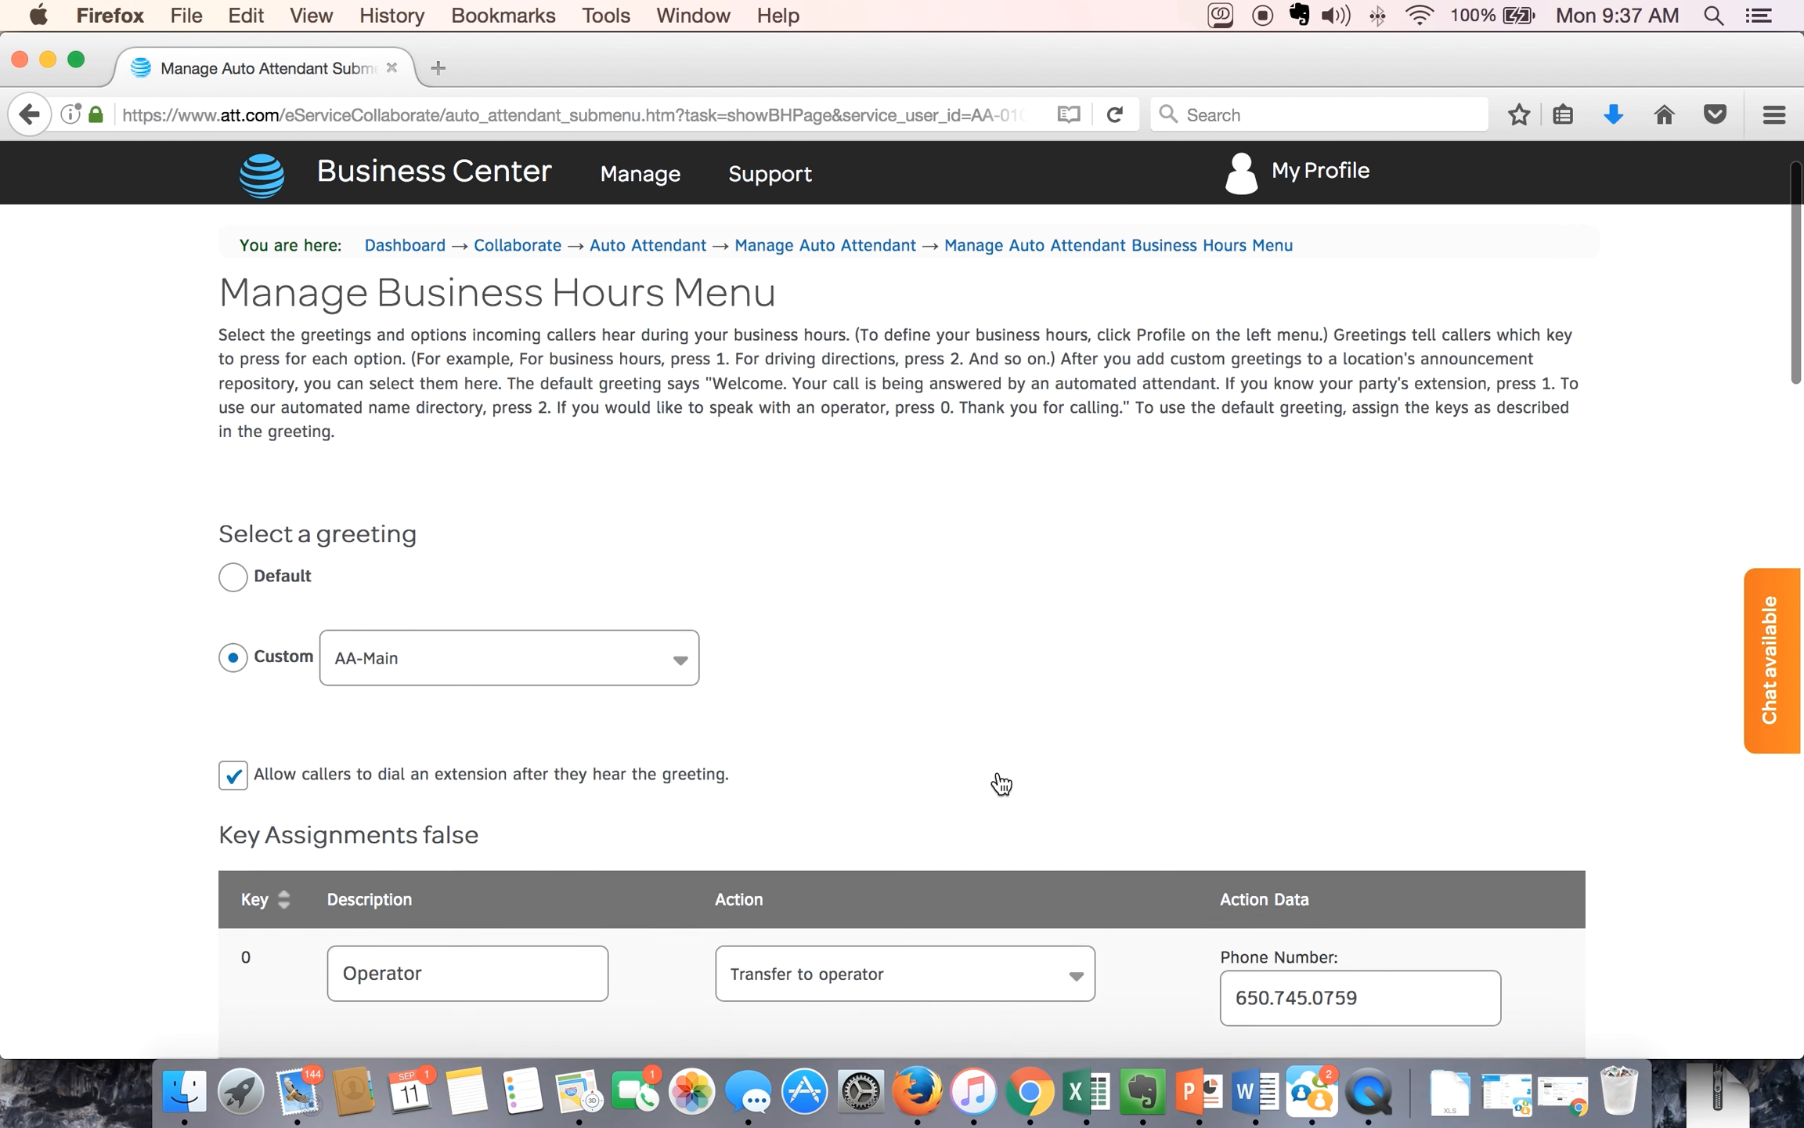
click(891, 299)
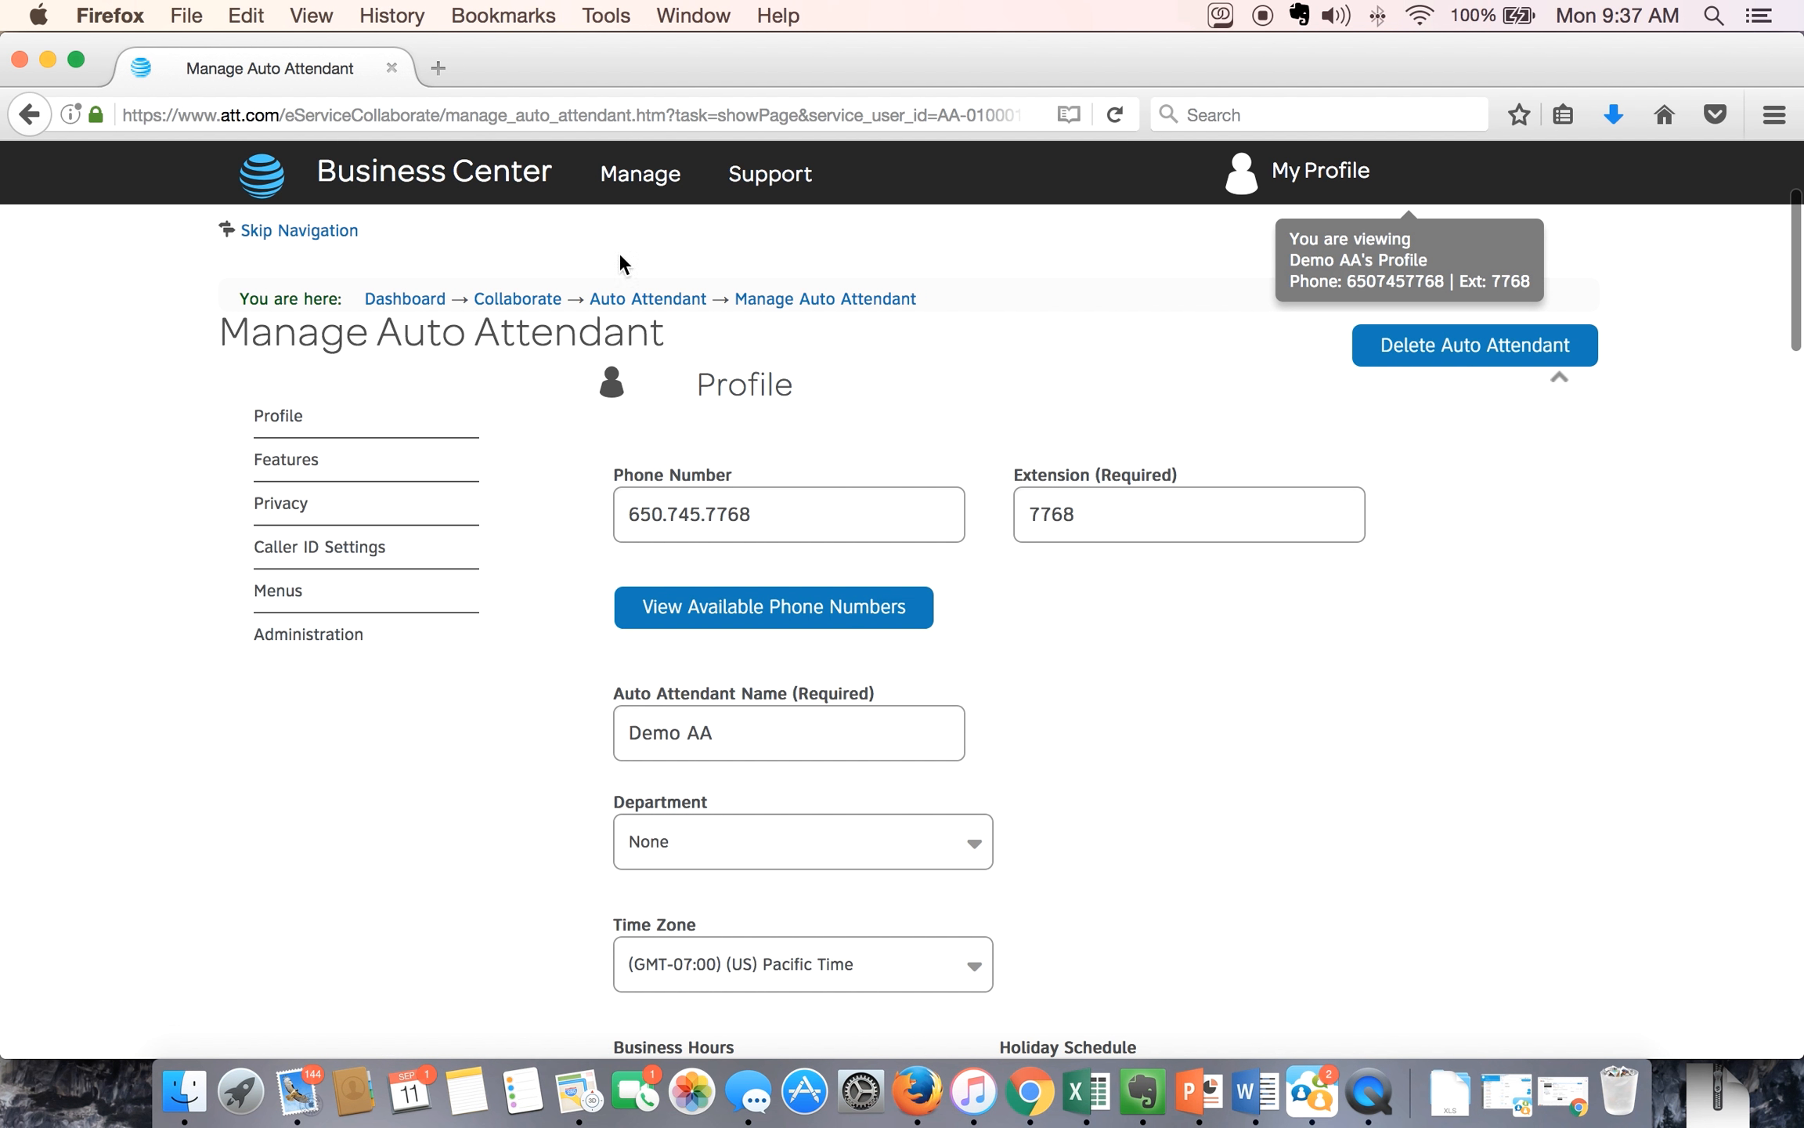
click(641, 299)
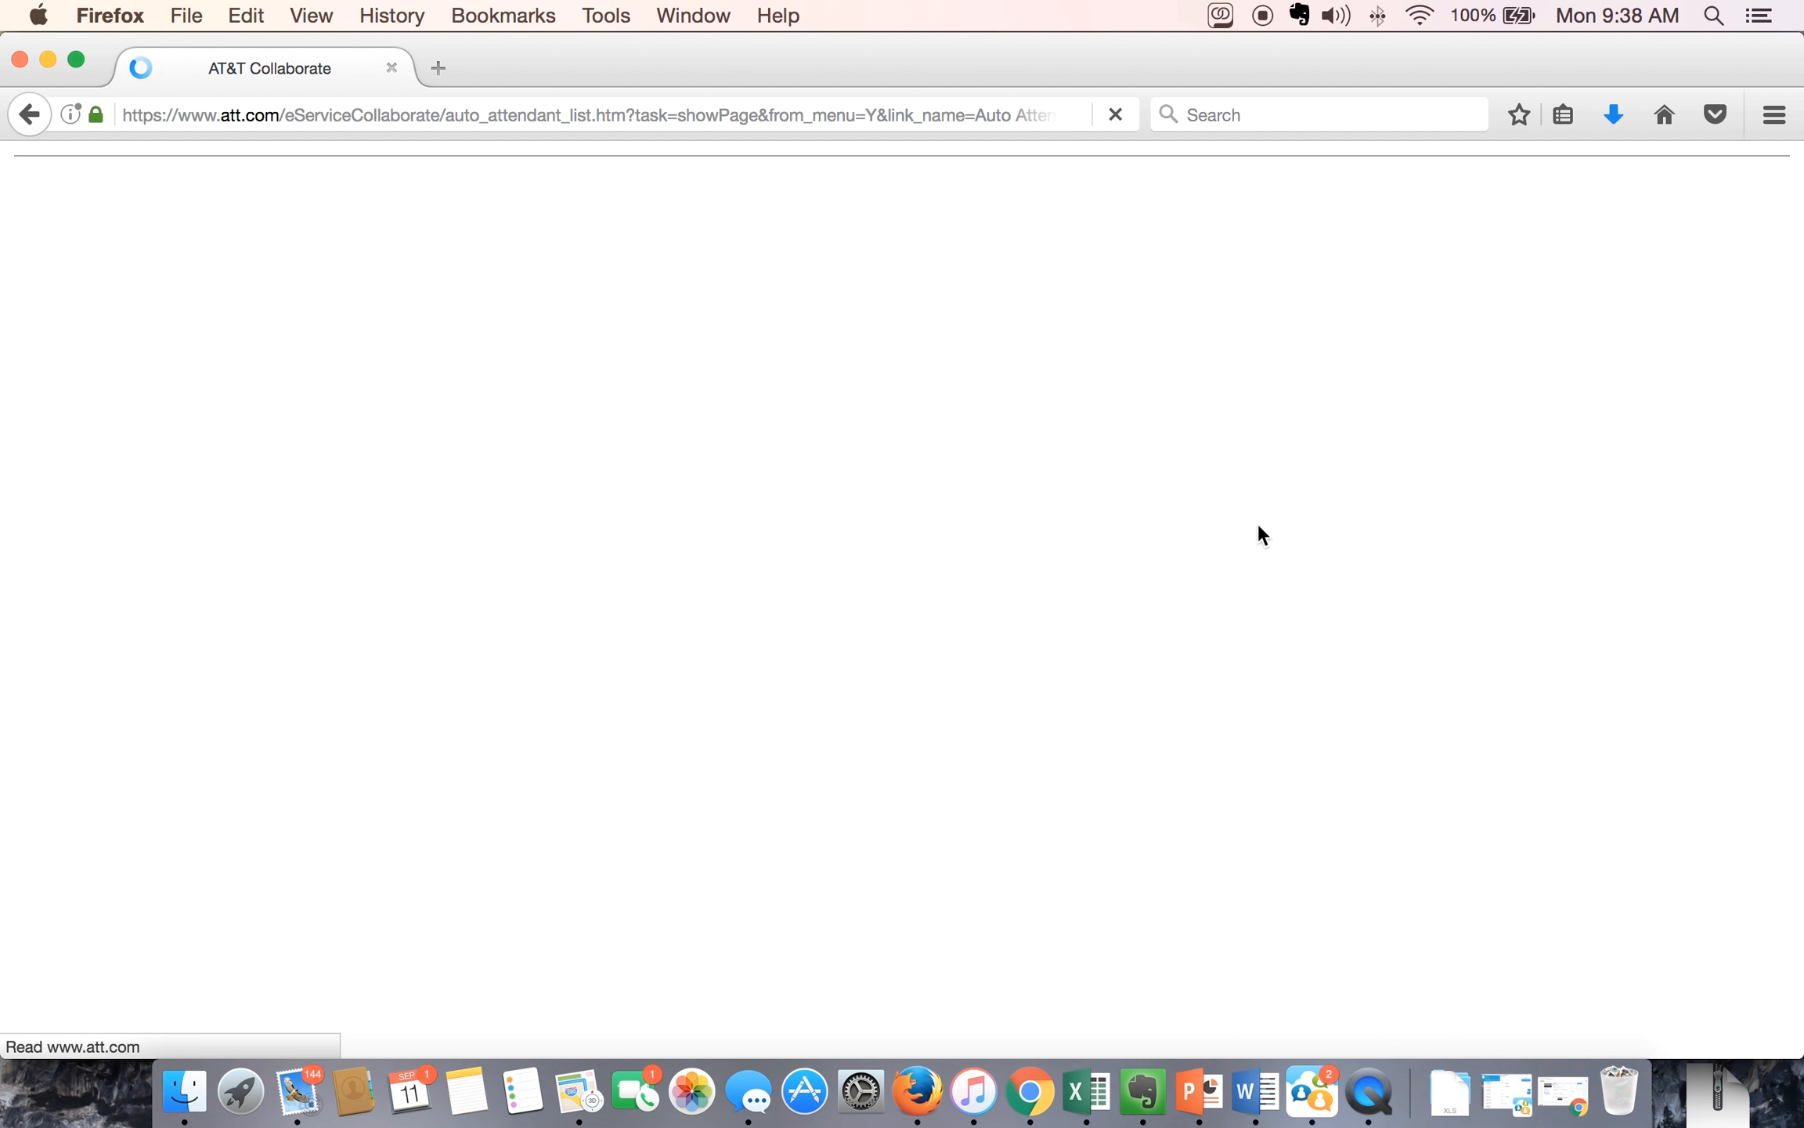
scroll(1258, 526, down, 2)
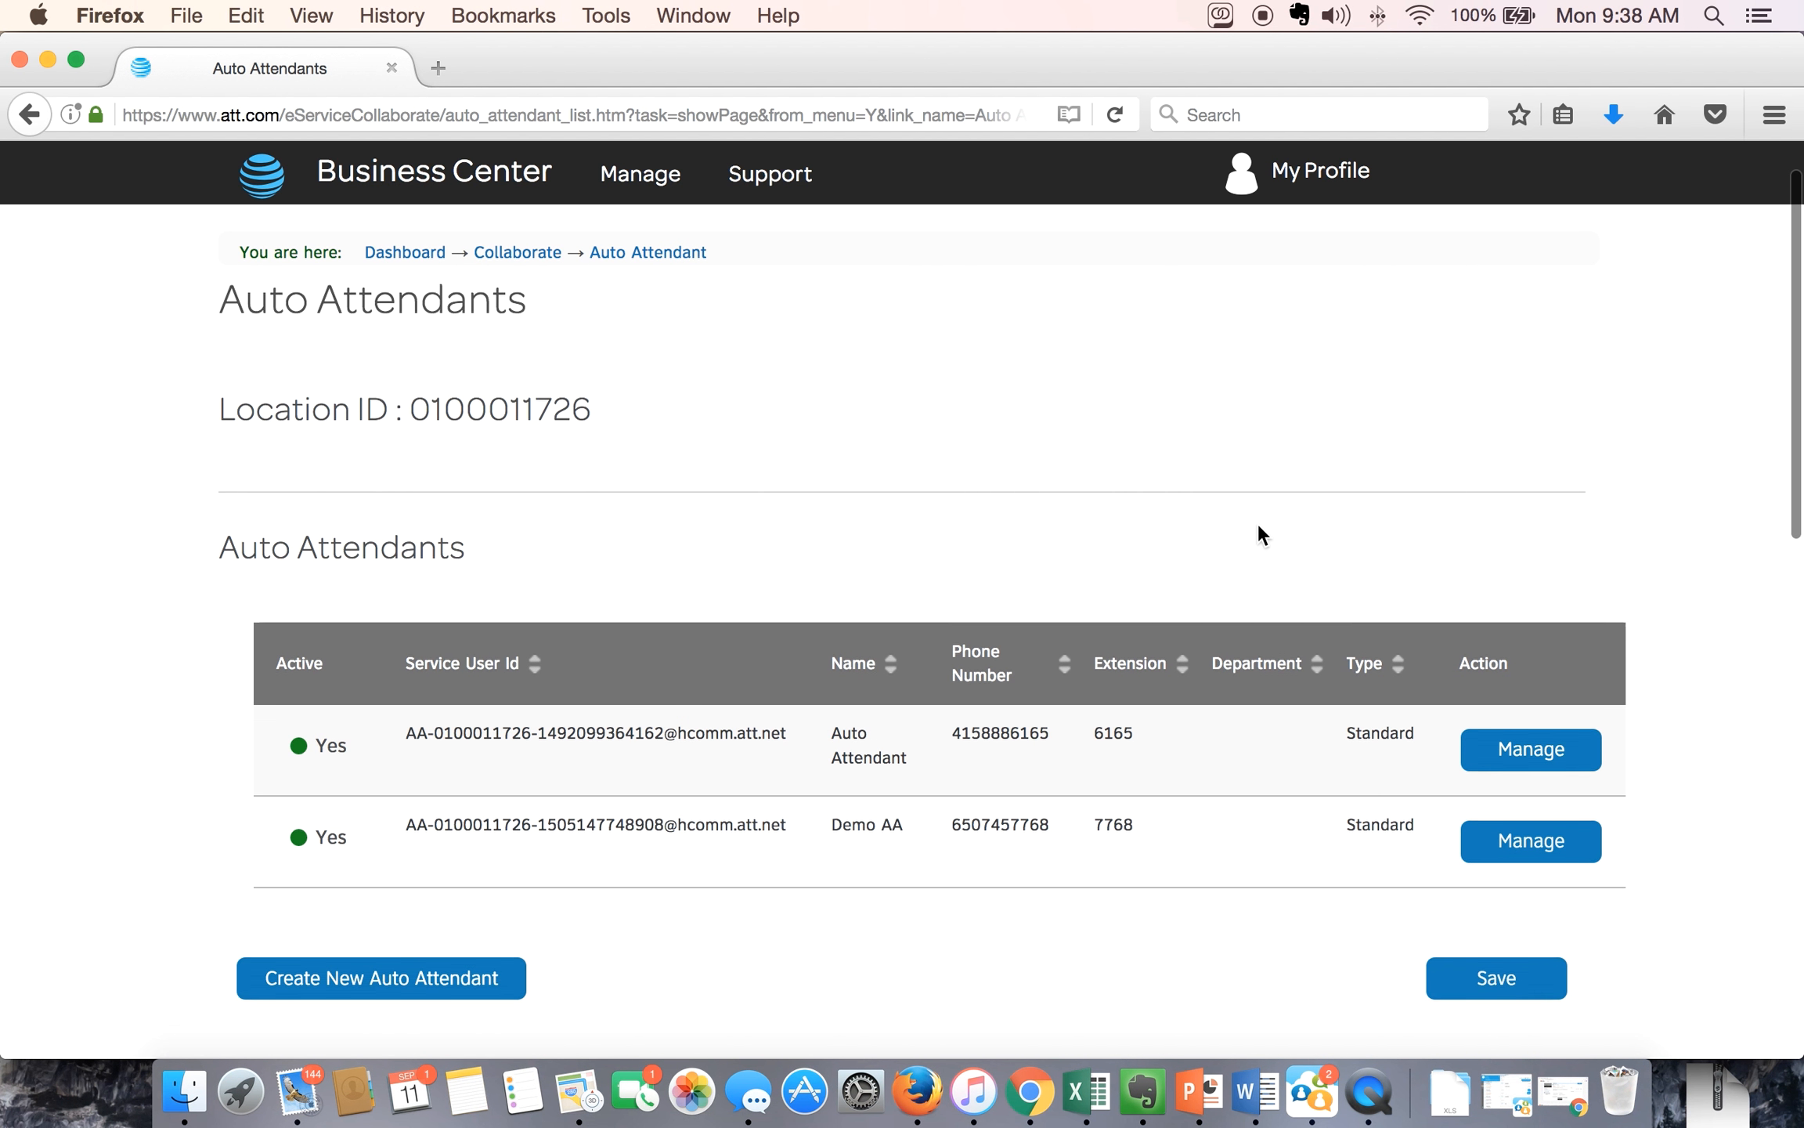